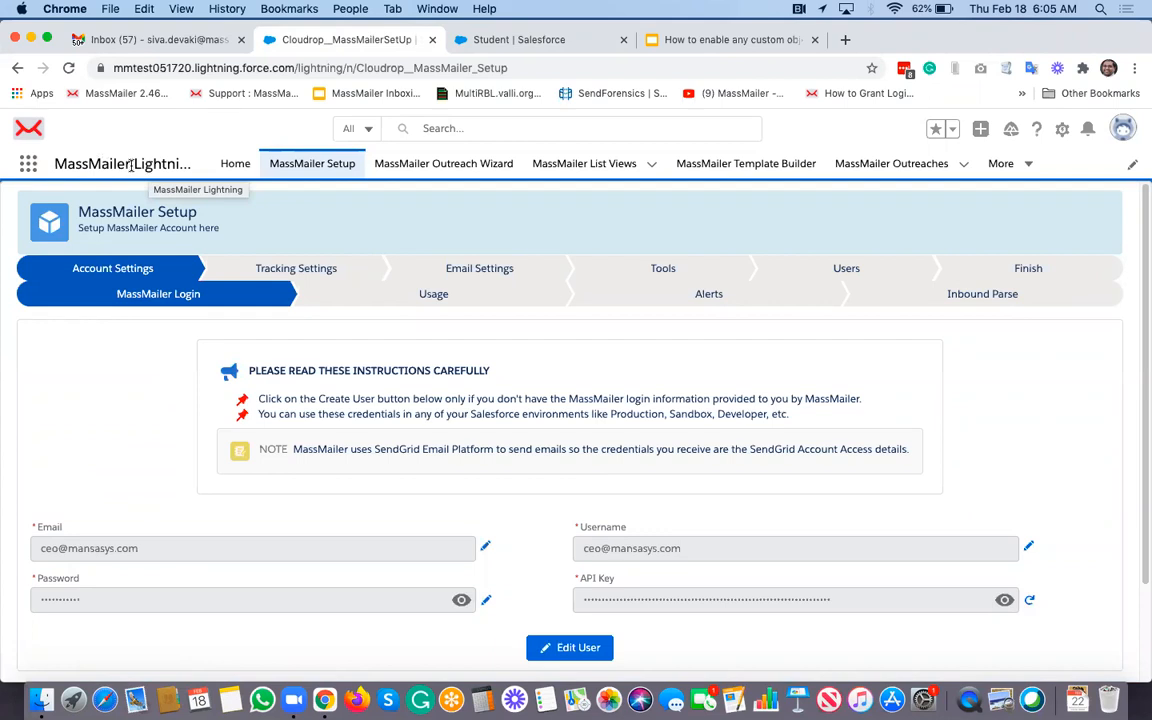
Step: Switch to the MassMailer Lightning app by searching 'ma' in the App Launcher
{"action": "left_click", "coordinate": [29, 165]}
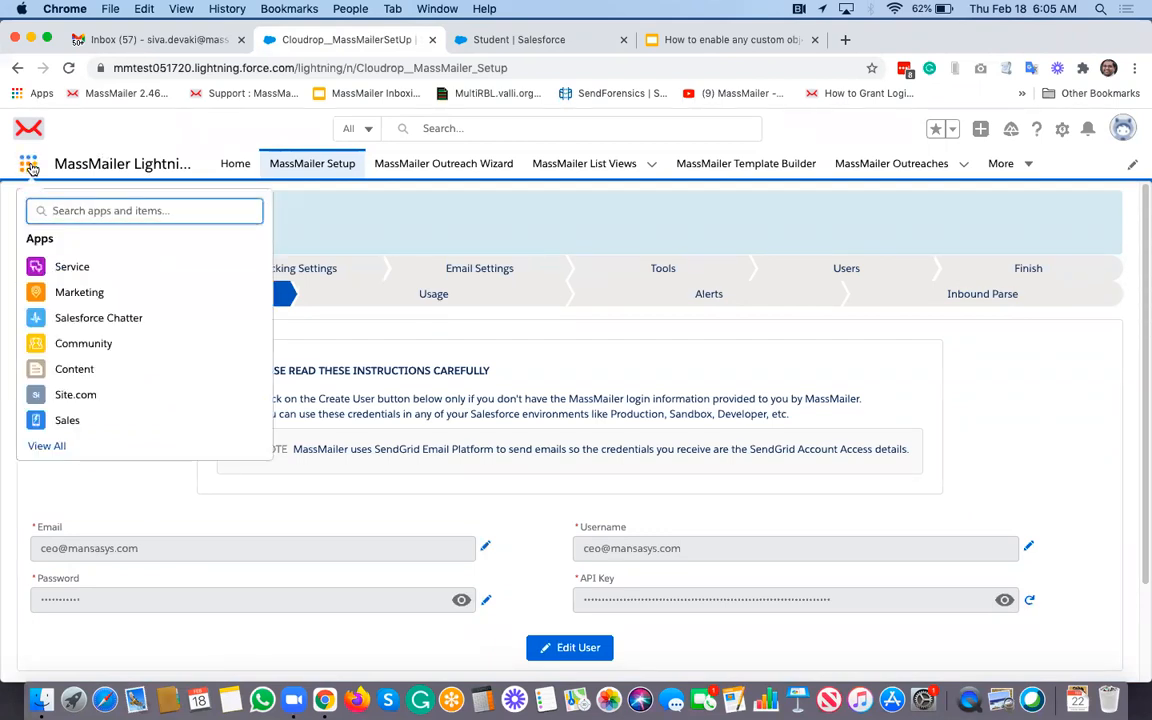
{"action": "type", "text": "ma"}
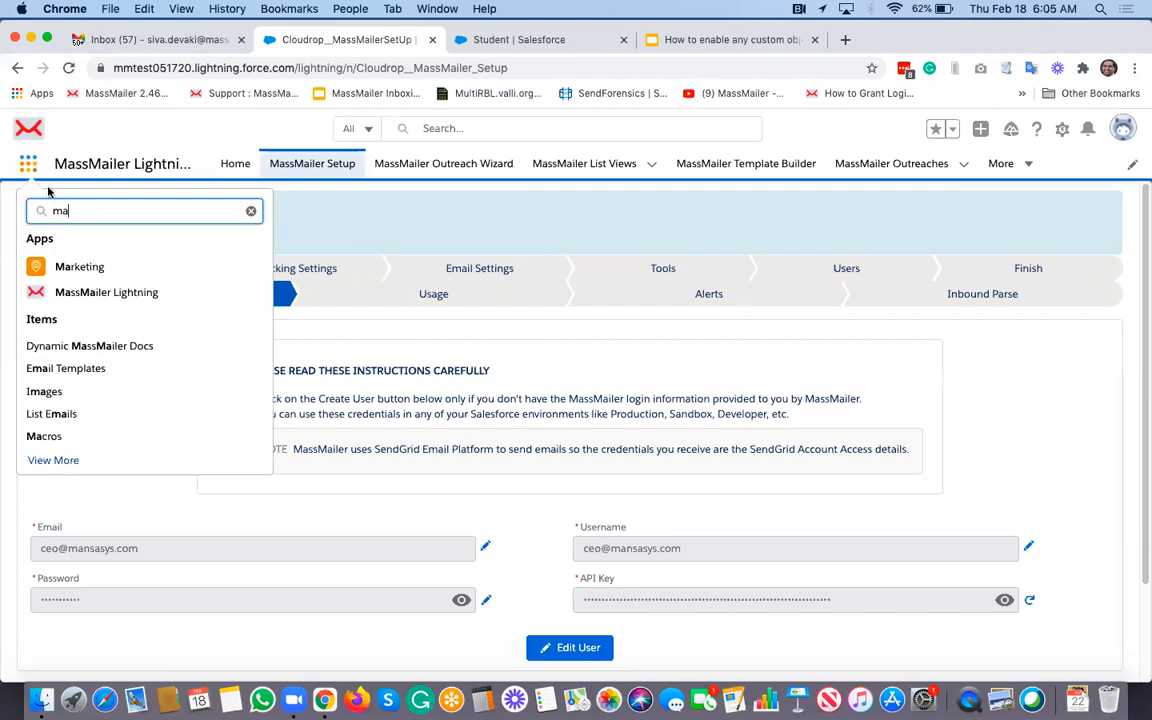
{"action": "left_click", "coordinate": [131, 294]}
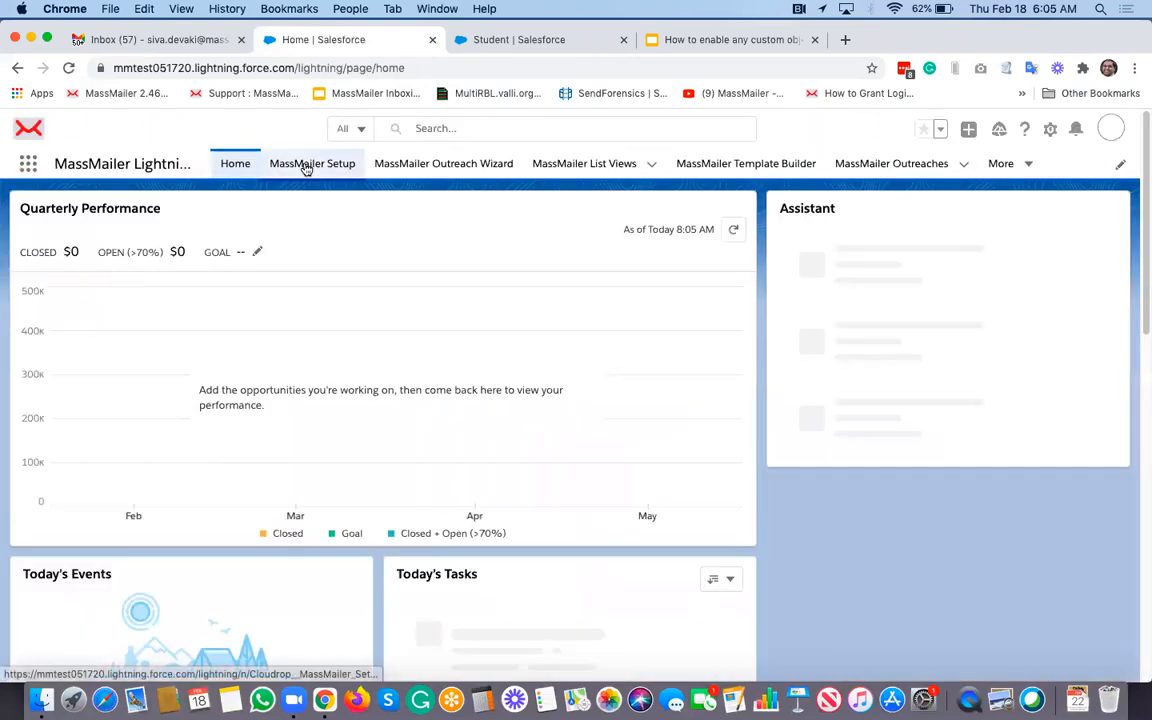
Step: In MassMailer Setup's Email Settings, add a new blank object row below Course
{"action": "left_click", "coordinate": [307, 166]}
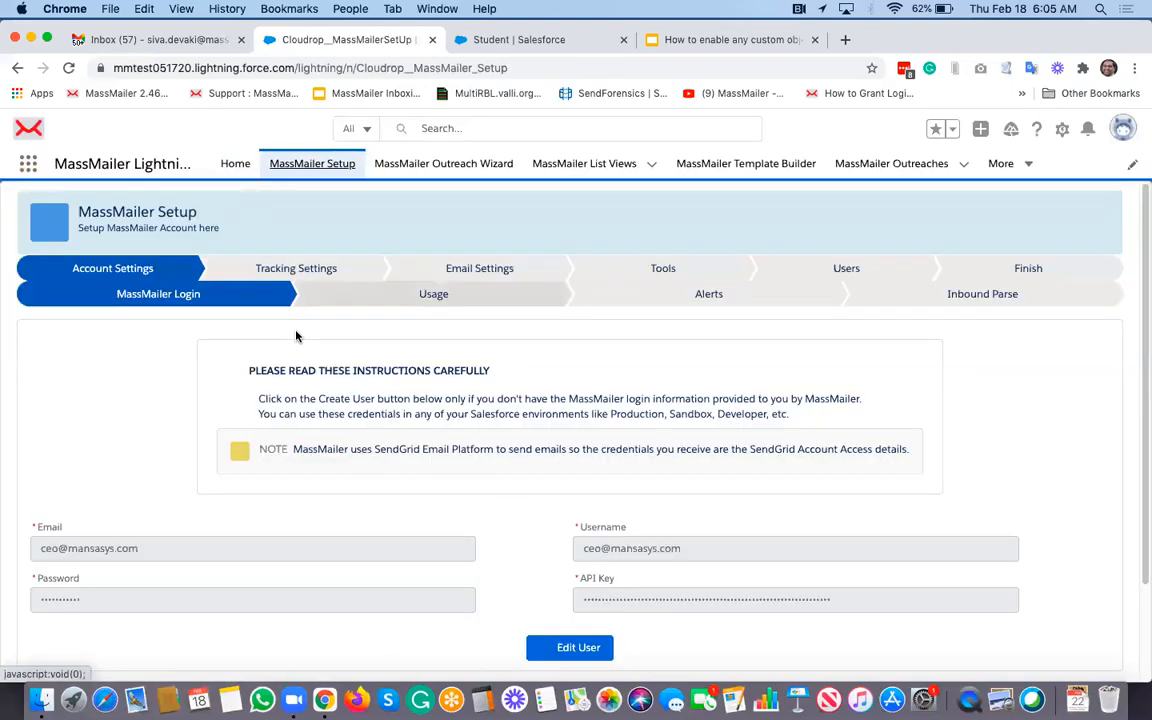
{"action": "left_click", "coordinate": [456, 268]}
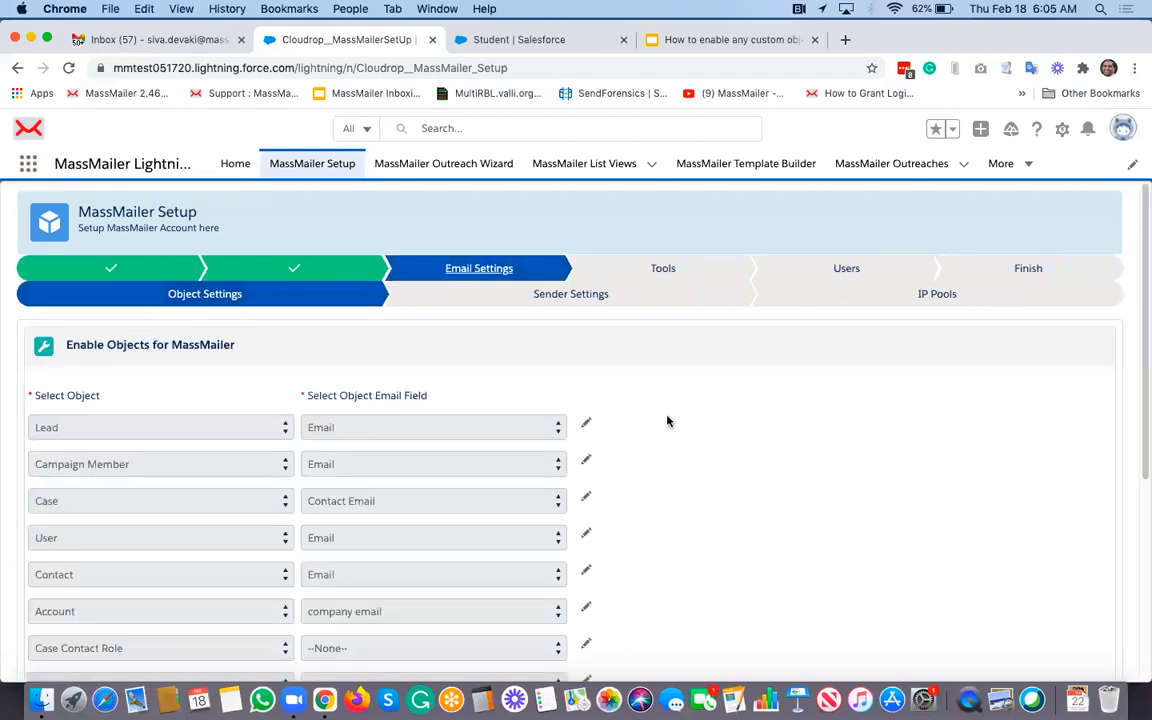
{"action": "scroll", "coordinate": [660, 400], "scroll_direction": "down", "scroll_amount": 5}
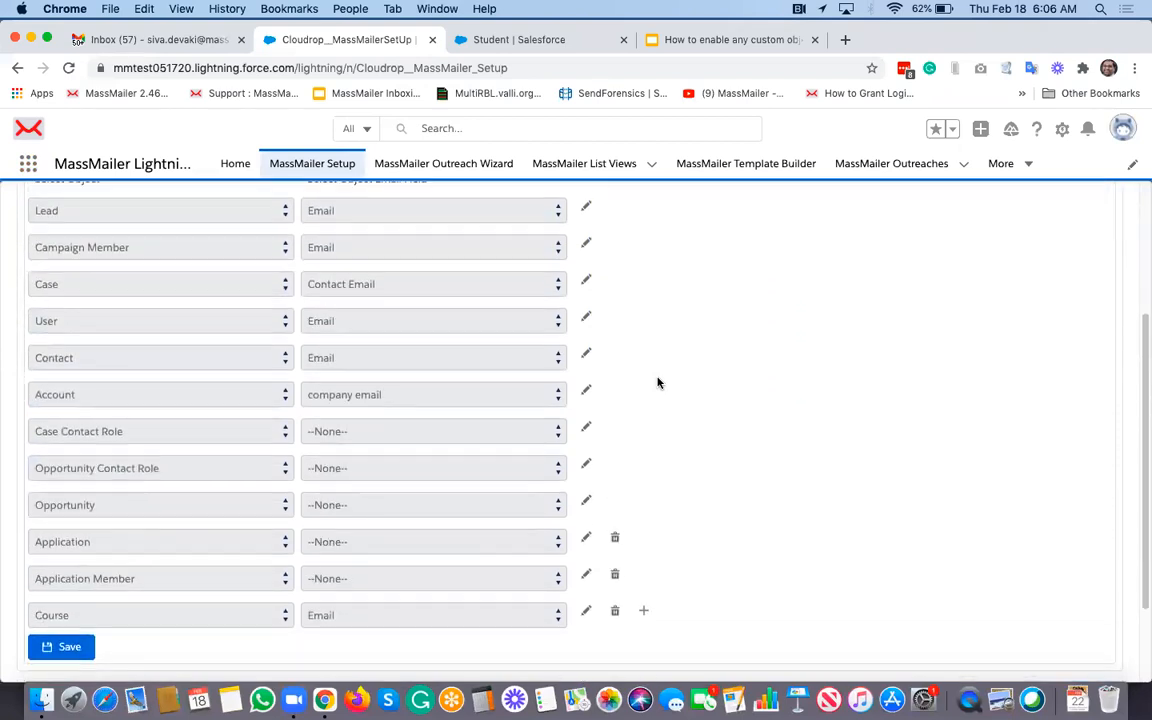
{"action": "scroll", "coordinate": [514, 373], "scroll_direction": "up", "scroll_amount": 2}
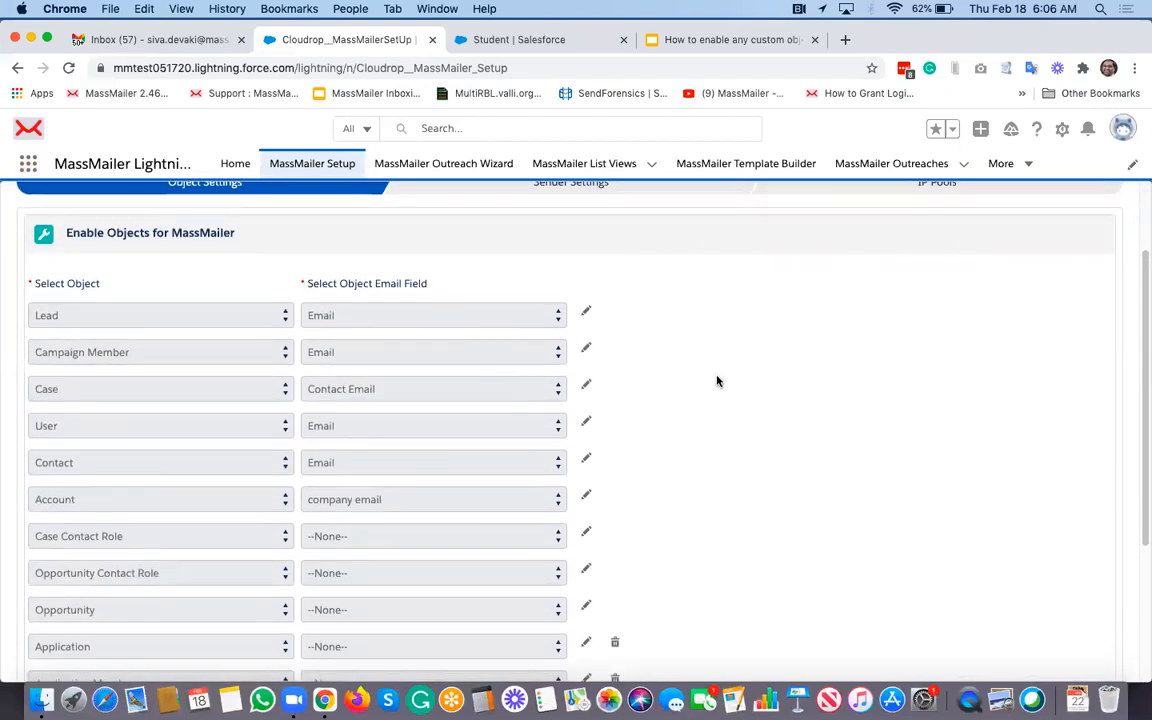
{"action": "scroll", "coordinate": [716, 385], "scroll_direction": "down", "scroll_amount": 6}
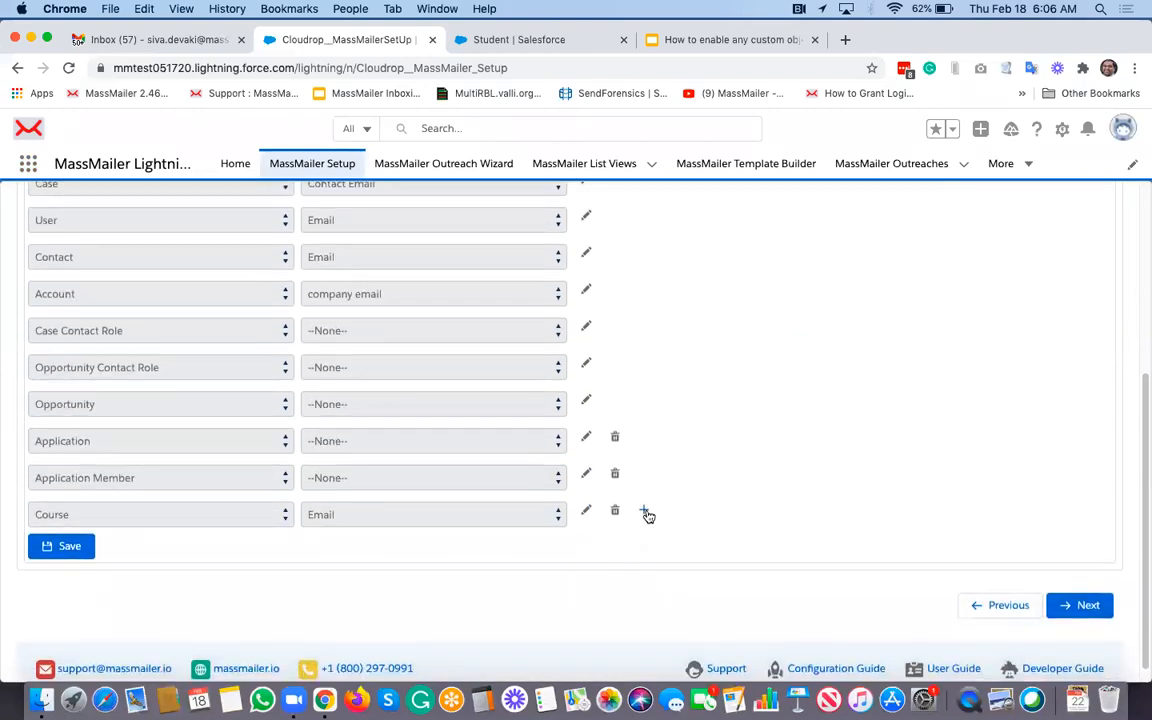
{"action": "left_click", "coordinate": [647, 513]}
Step: Map the new row to the Student object and its Email field, then save the settings
{"action": "left_click", "coordinate": [183, 556]}
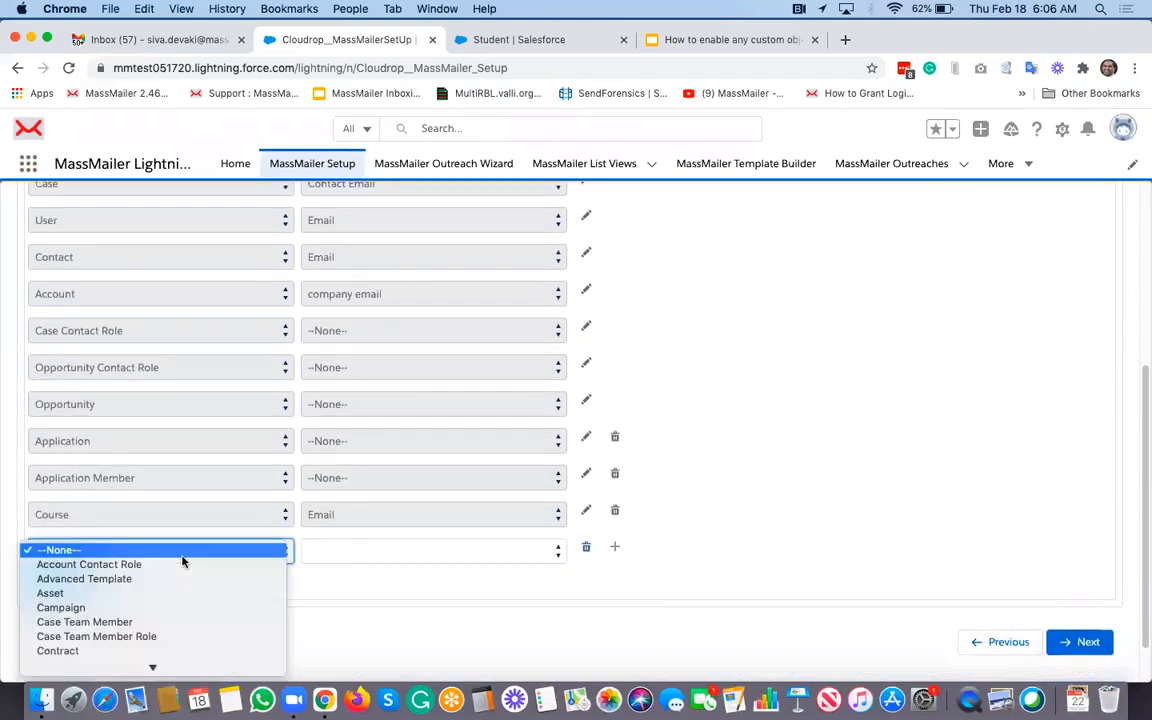
{"action": "scroll", "coordinate": [173, 588], "scroll_direction": "down", "scroll_amount": 3}
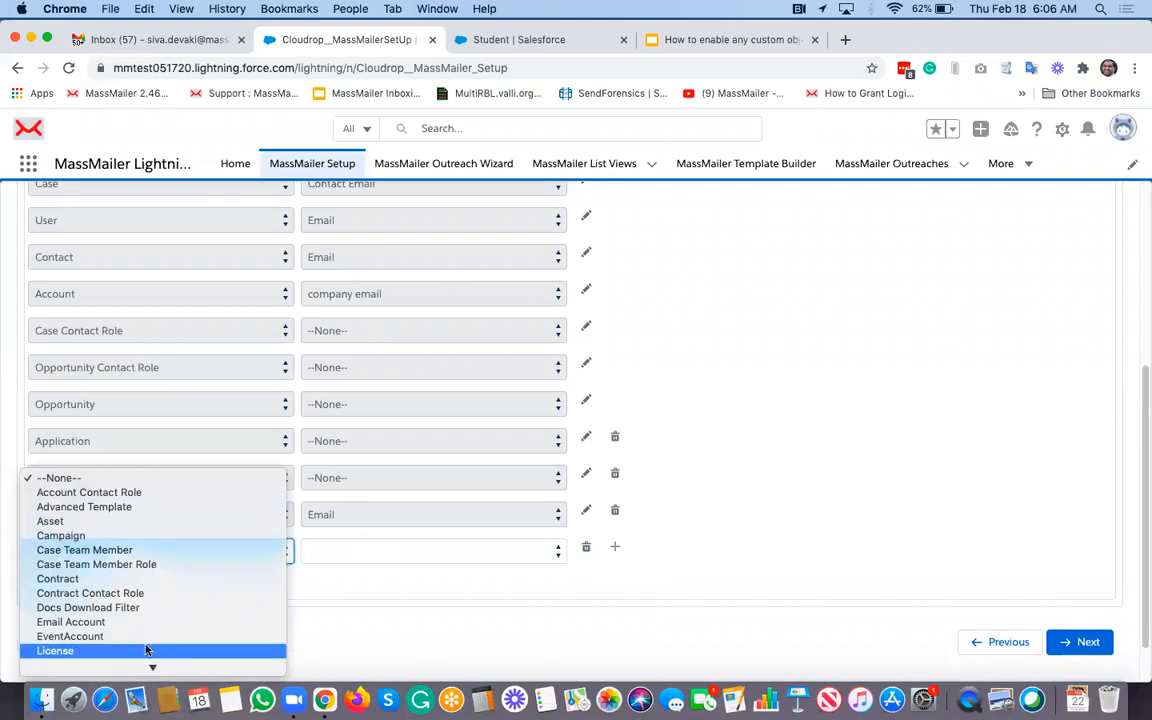
{"action": "scroll", "coordinate": [141, 545], "scroll_direction": "down", "scroll_amount": 5}
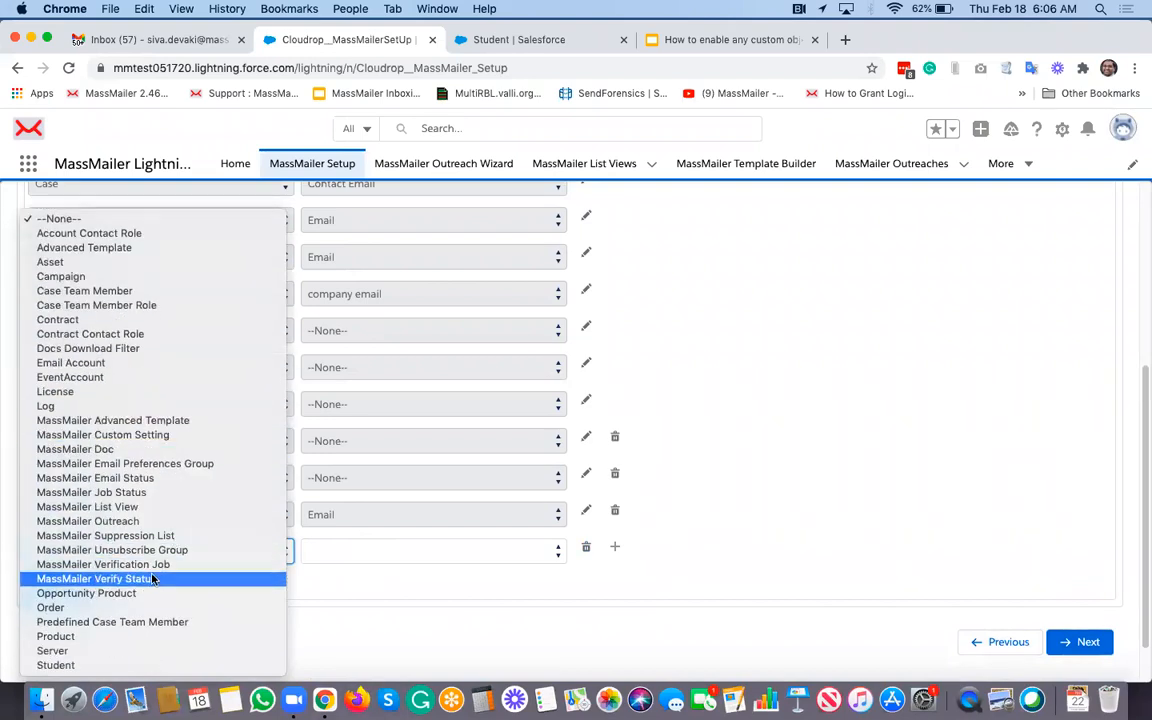
{"action": "left_click", "coordinate": [106, 665]}
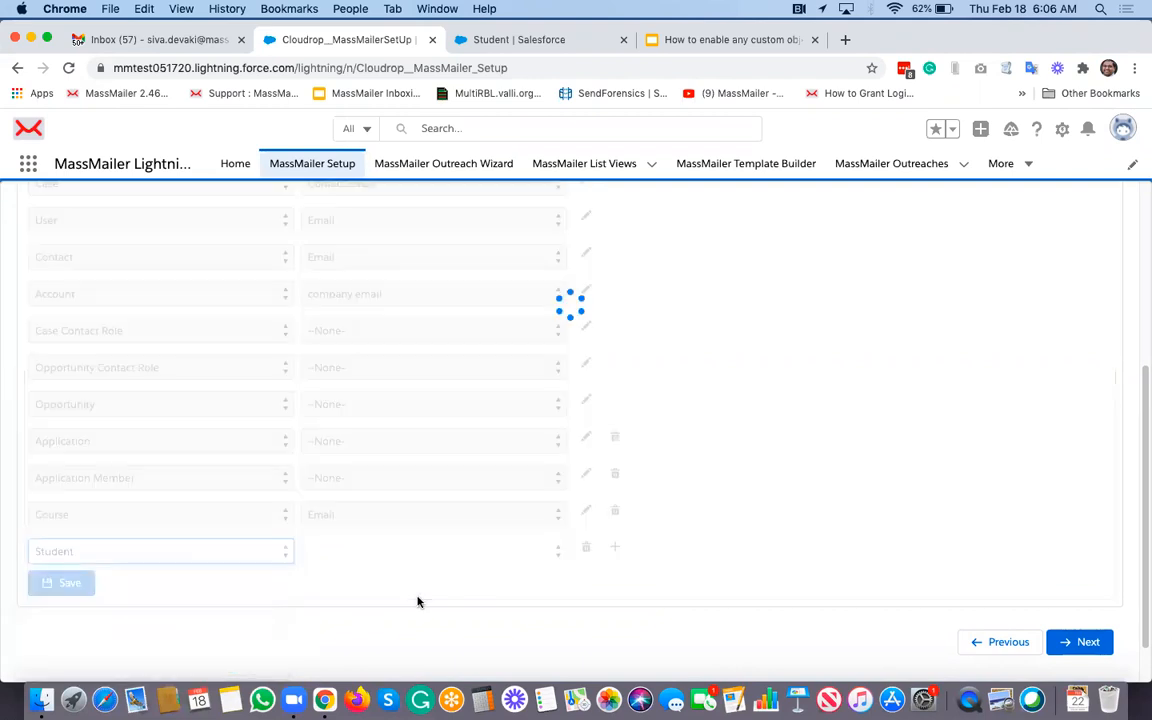
{"action": "left_click", "coordinate": [430, 556]}
{"action": "left_click", "coordinate": [414, 570]}
{"action": "left_click", "coordinate": [674, 540]}
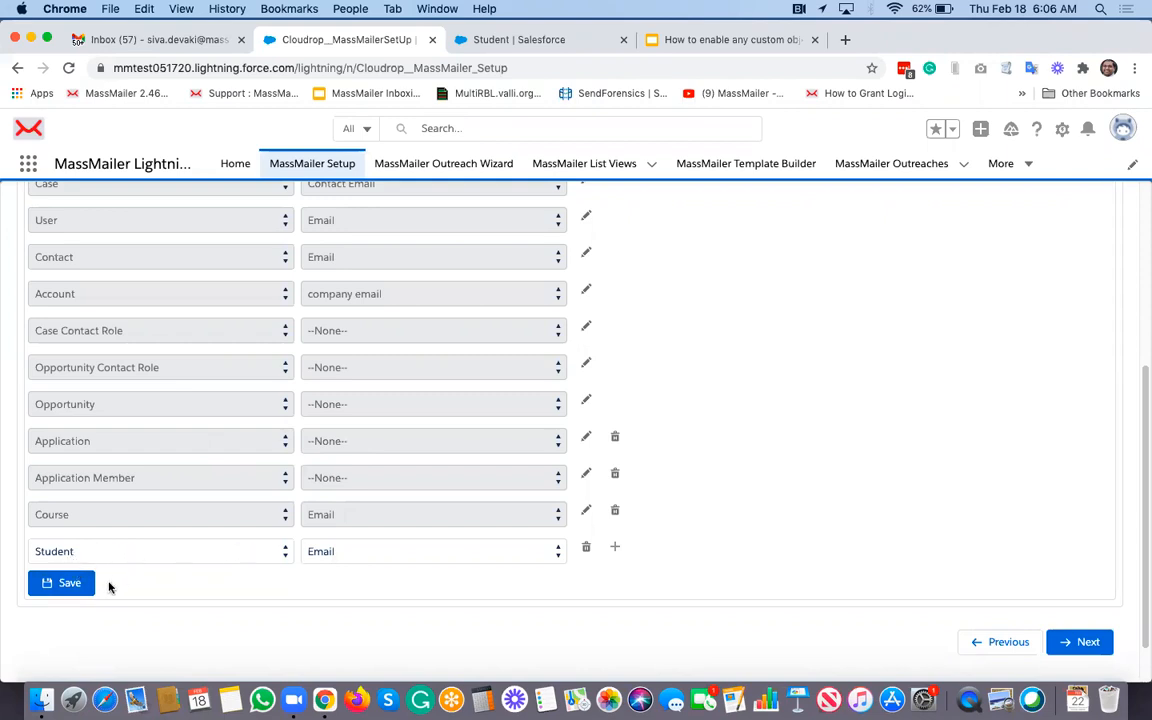
{"action": "left_click", "coordinate": [62, 584]}
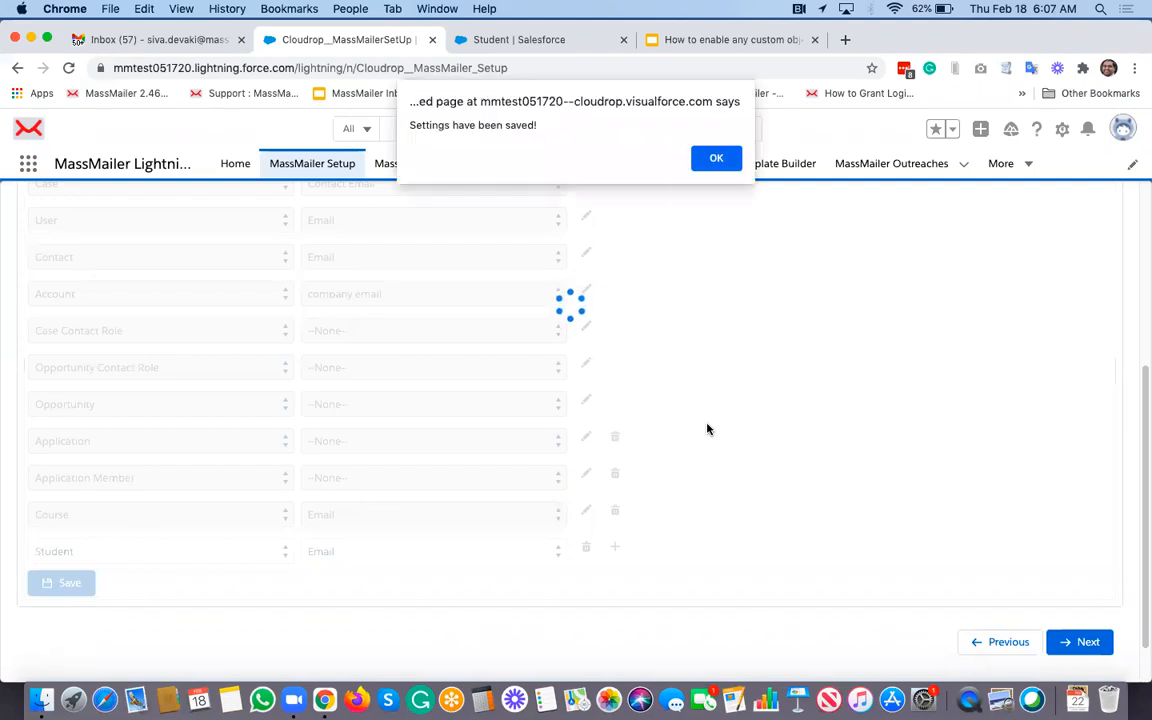
{"action": "left_click", "coordinate": [710, 158]}
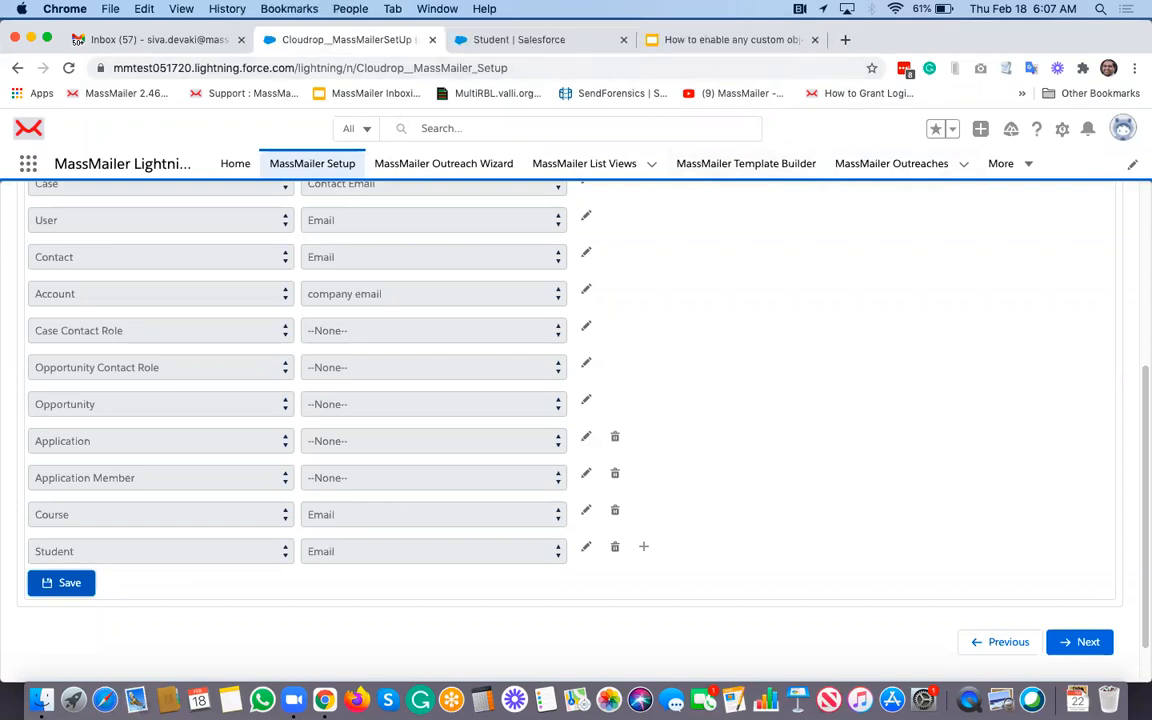
Step: In the Student Layout, add MassMailer Verify and Send Via MassMailer to the Custom Buttons
{"action": "left_click", "coordinate": [527, 42]}
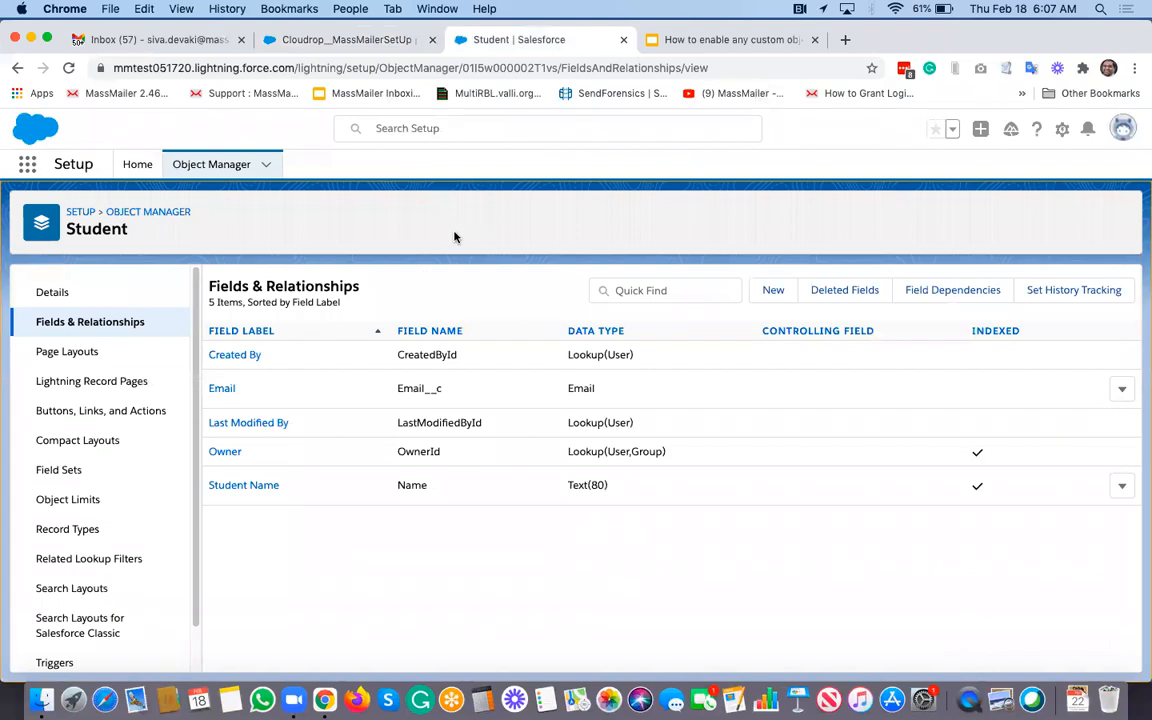
{"action": "left_click", "coordinate": [79, 356]}
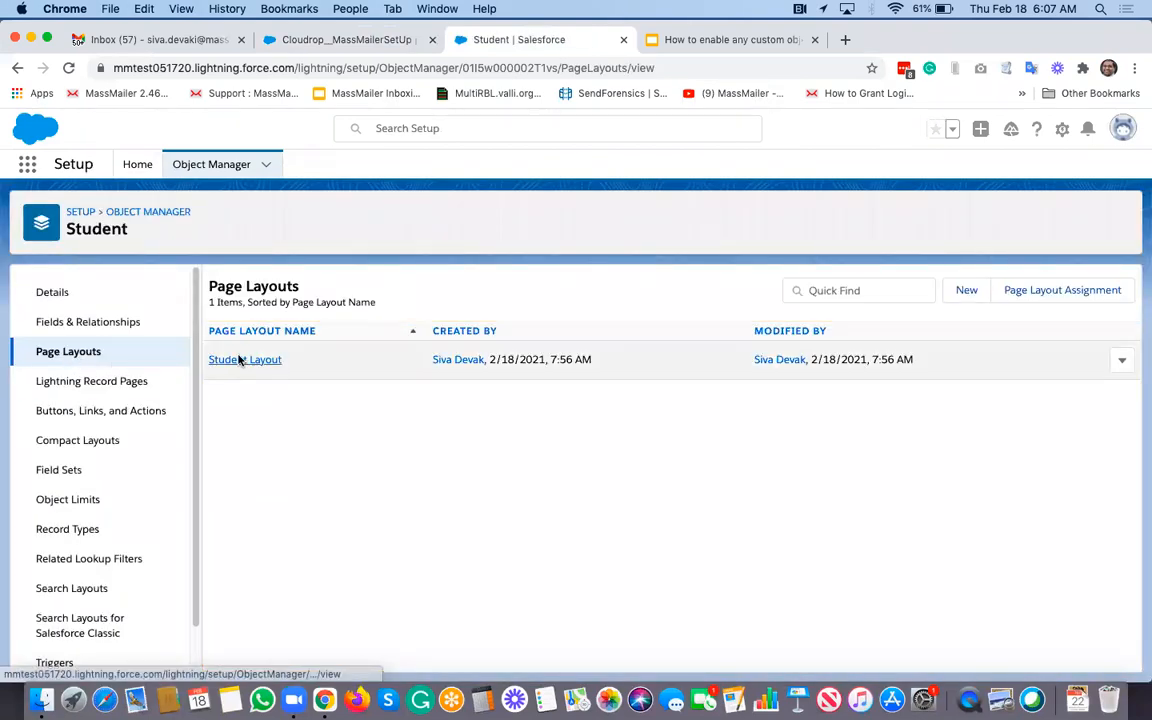
{"action": "left_click", "coordinate": [239, 360]}
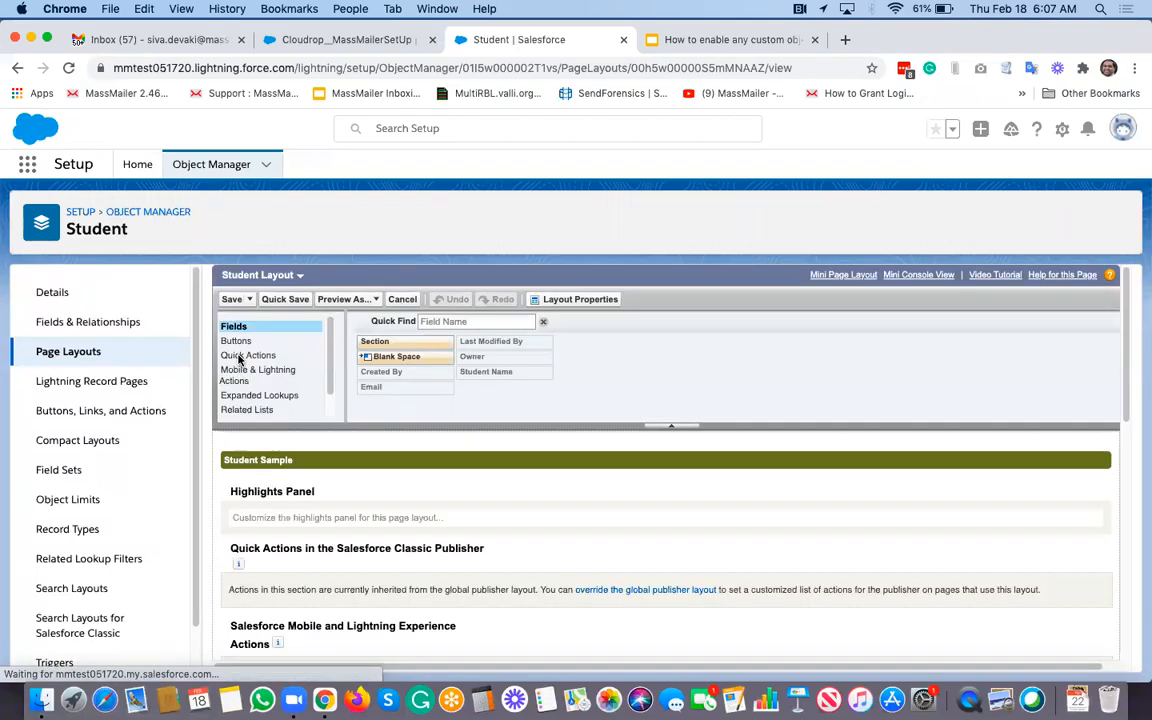
{"action": "left_click", "coordinate": [238, 341]}
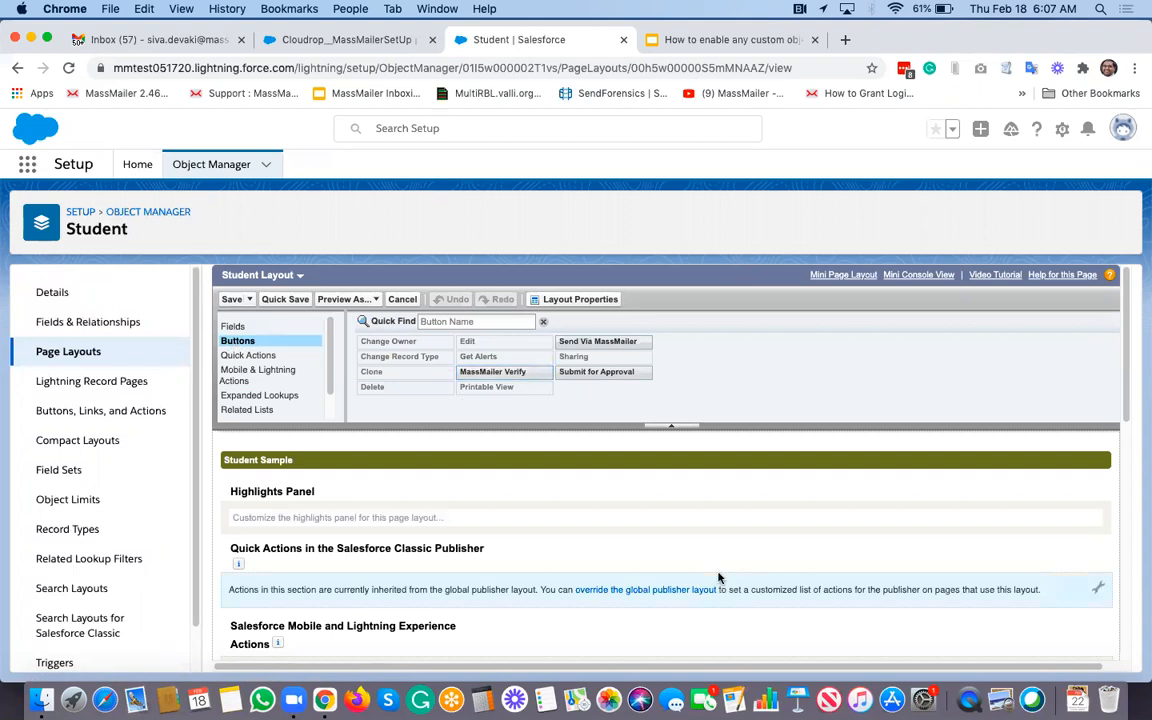
{"action": "scroll", "coordinate": [717, 578], "scroll_direction": "down", "scroll_amount": 5}
{"action": "left_click", "coordinate": [526, 351]}
{"action": "left_click_drag", "start_coordinate": [526, 351], "coordinate": [960, 552]}
{"action": "left_click_drag", "start_coordinate": [612, 320], "coordinate": [1020, 557]}
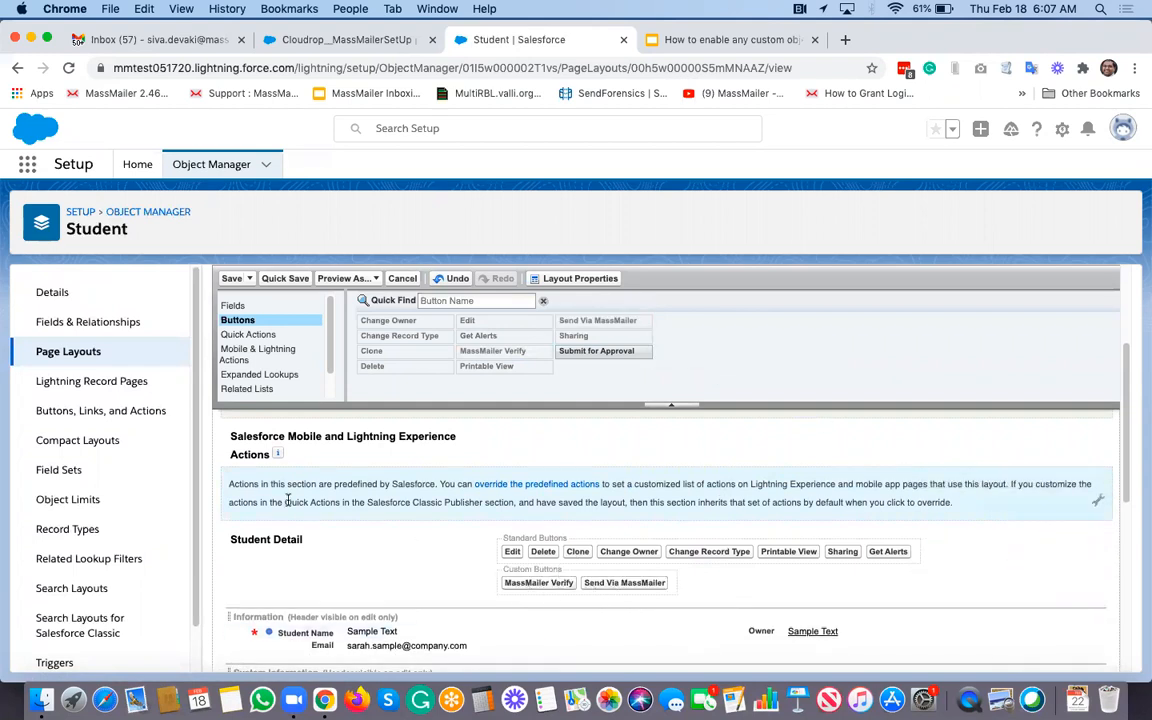
Step: Filter the Mobile & Lightning Actions by 'ma' to list the MassMailer actions
{"action": "left_click", "coordinate": [258, 354]}
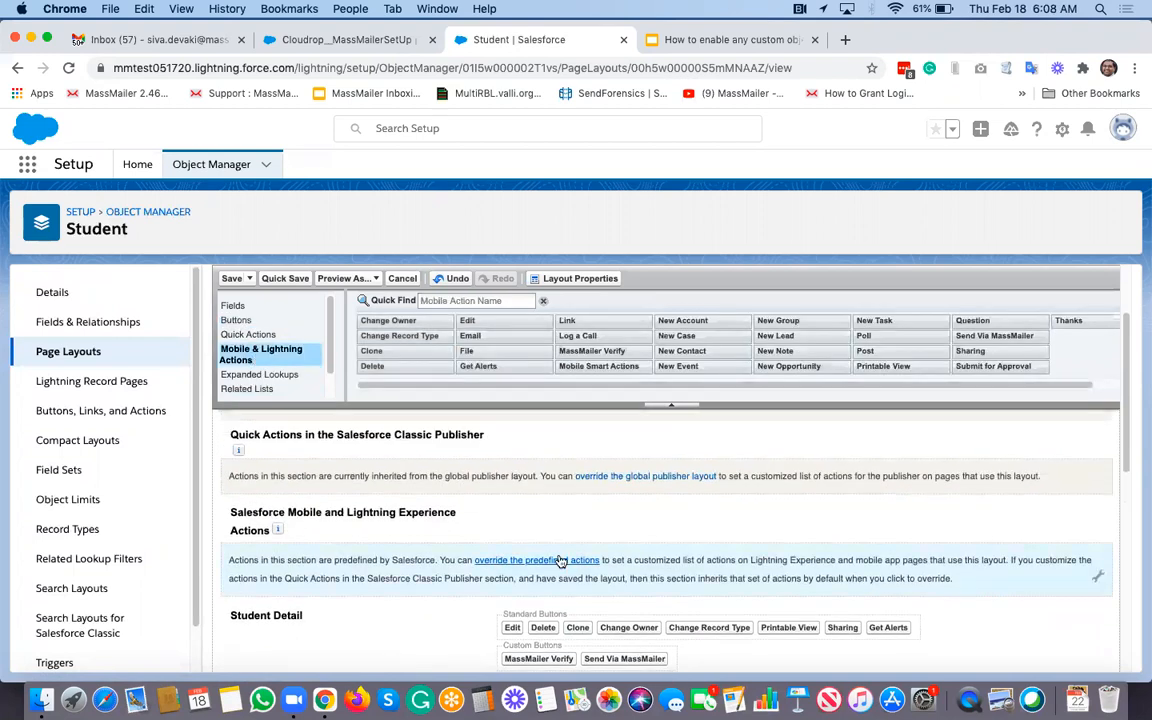
{"action": "left_click", "coordinate": [449, 302]}
{"action": "type", "text": "m"}
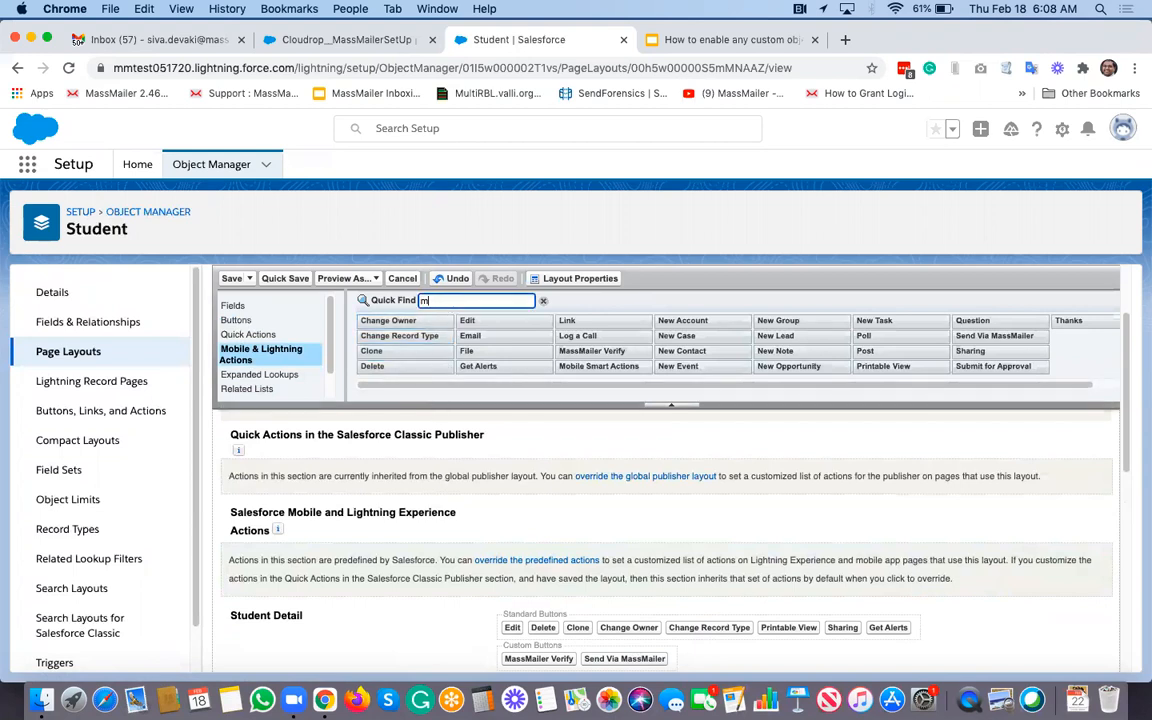
{"action": "type", "text": "a"}
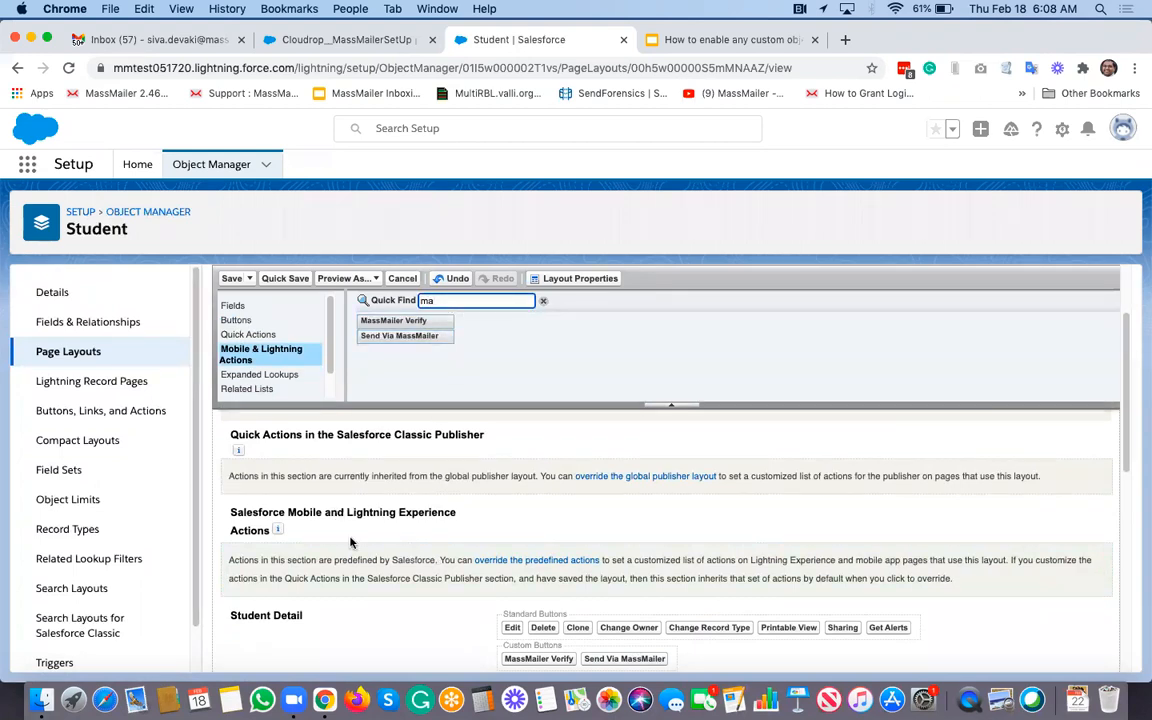
{"action": "scroll", "coordinate": [355, 541], "scroll_direction": "down", "scroll_amount": 1}
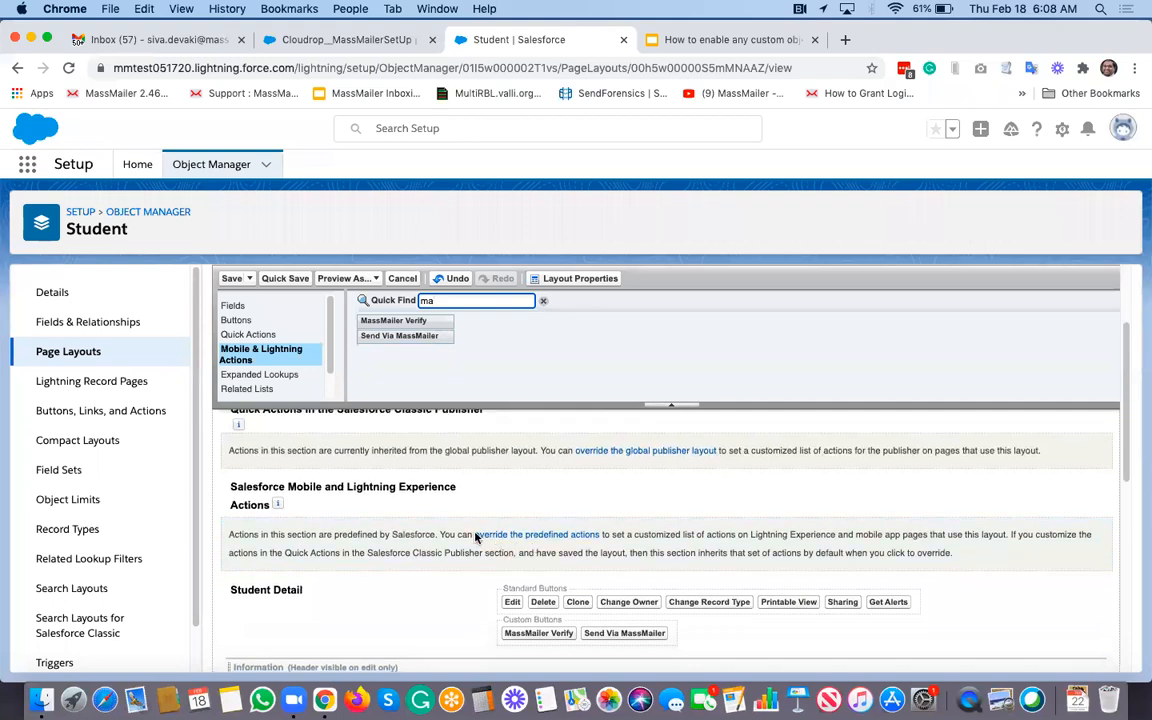
{"action": "scroll", "coordinate": [488, 565], "scroll_direction": "down", "scroll_amount": 2}
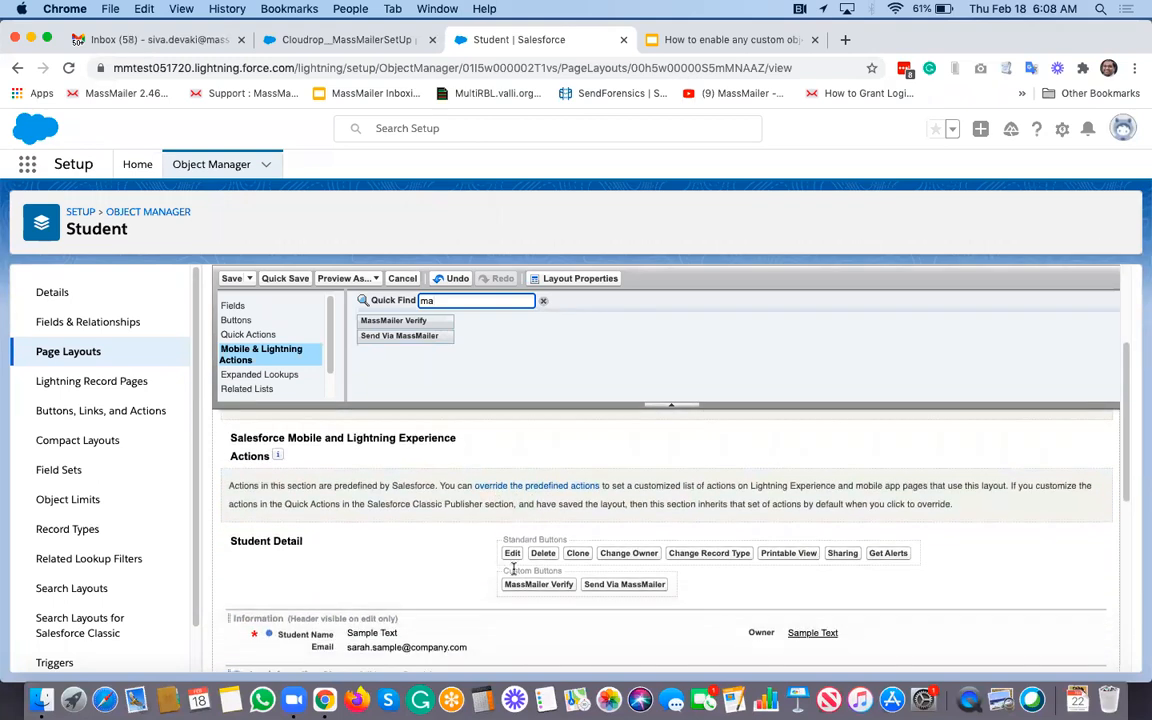
{"action": "scroll", "coordinate": [480, 549], "scroll_direction": "up", "scroll_amount": 1}
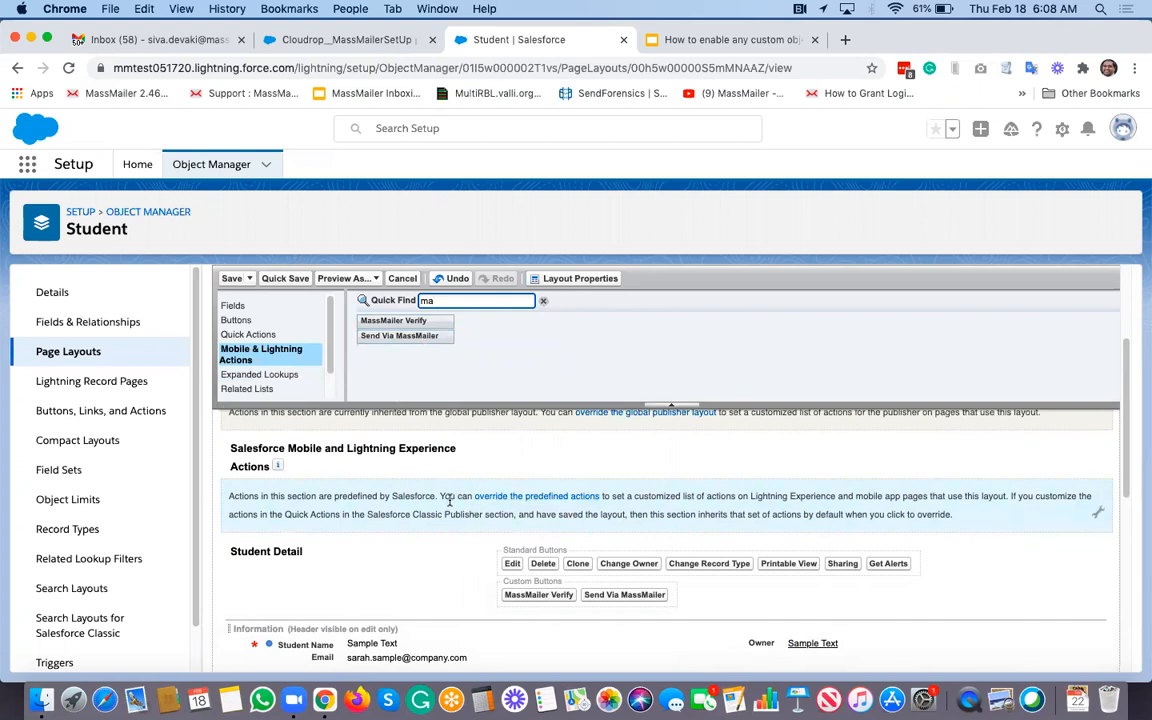
Step: Add the four MassMailer related lists (filtered by 'mas') to the layout and save, overwriting user customizations
{"action": "left_click", "coordinate": [265, 389]}
{"action": "left_click", "coordinate": [462, 300]}
{"action": "type", "text": "mas"}
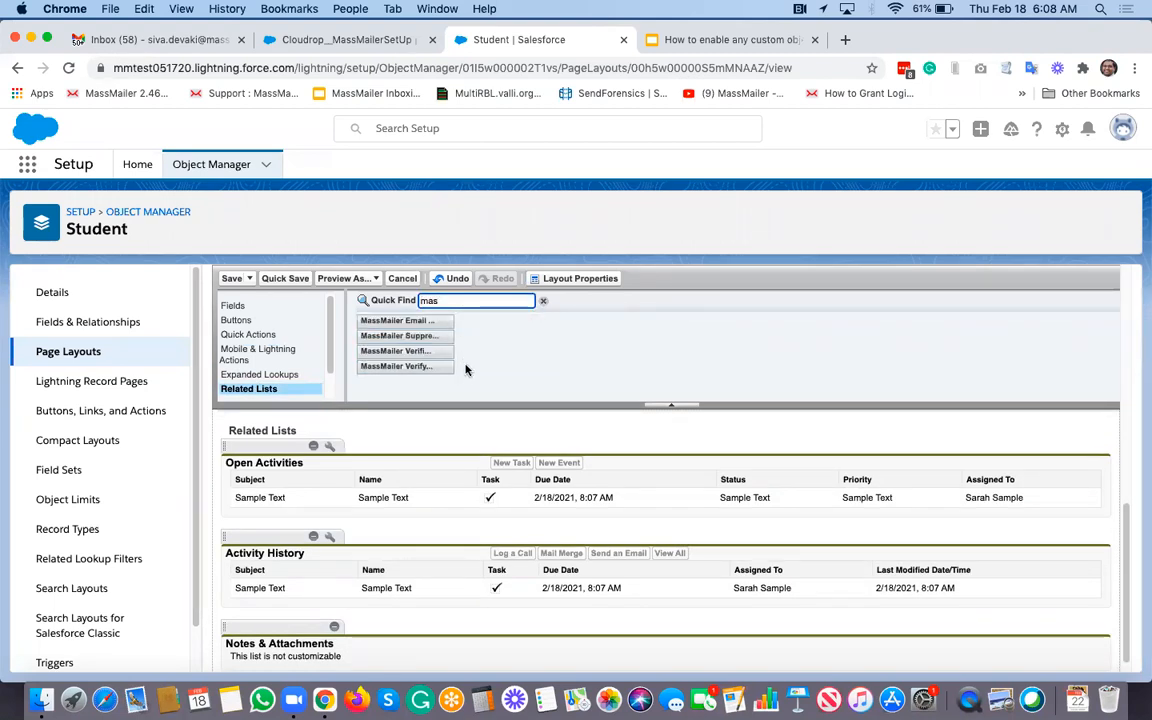
{"action": "left_click_drag", "start_coordinate": [392, 322], "coordinate": [333, 437]}
{"action": "left_click_drag", "start_coordinate": [402, 323], "coordinate": [328, 453]}
{"action": "left_click_drag", "start_coordinate": [398, 336], "coordinate": [381, 470]}
{"action": "left_click_drag", "start_coordinate": [395, 351], "coordinate": [310, 432]}
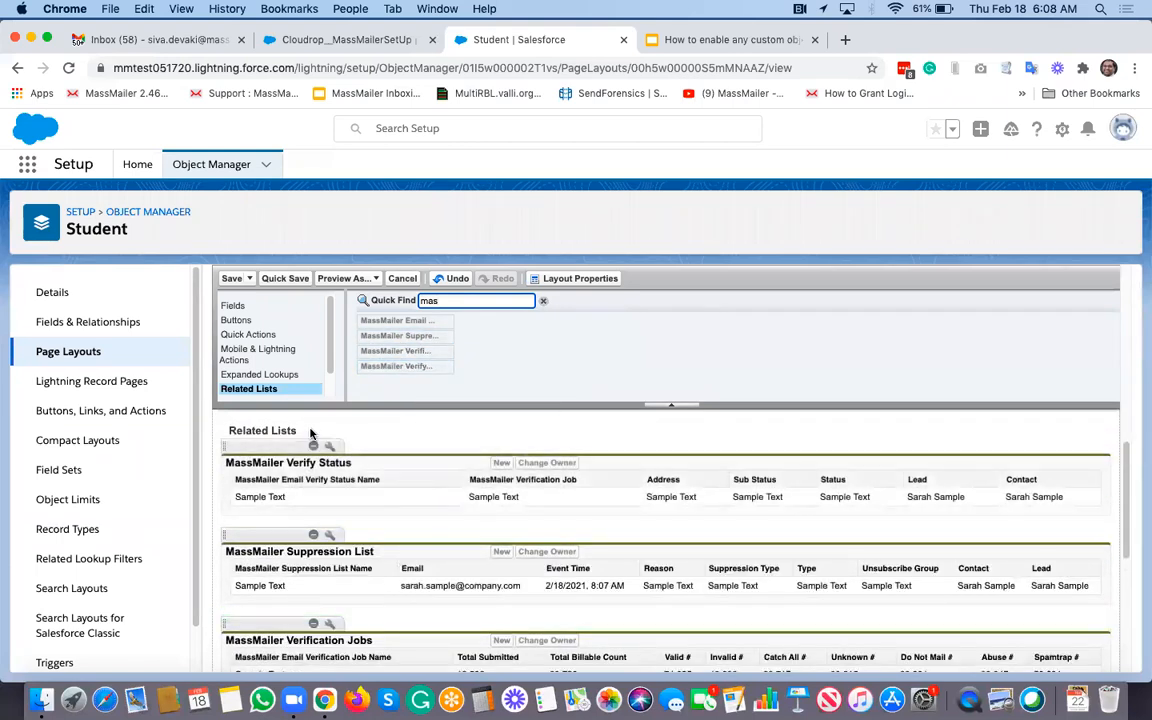
{"action": "left_click", "coordinate": [231, 278]}
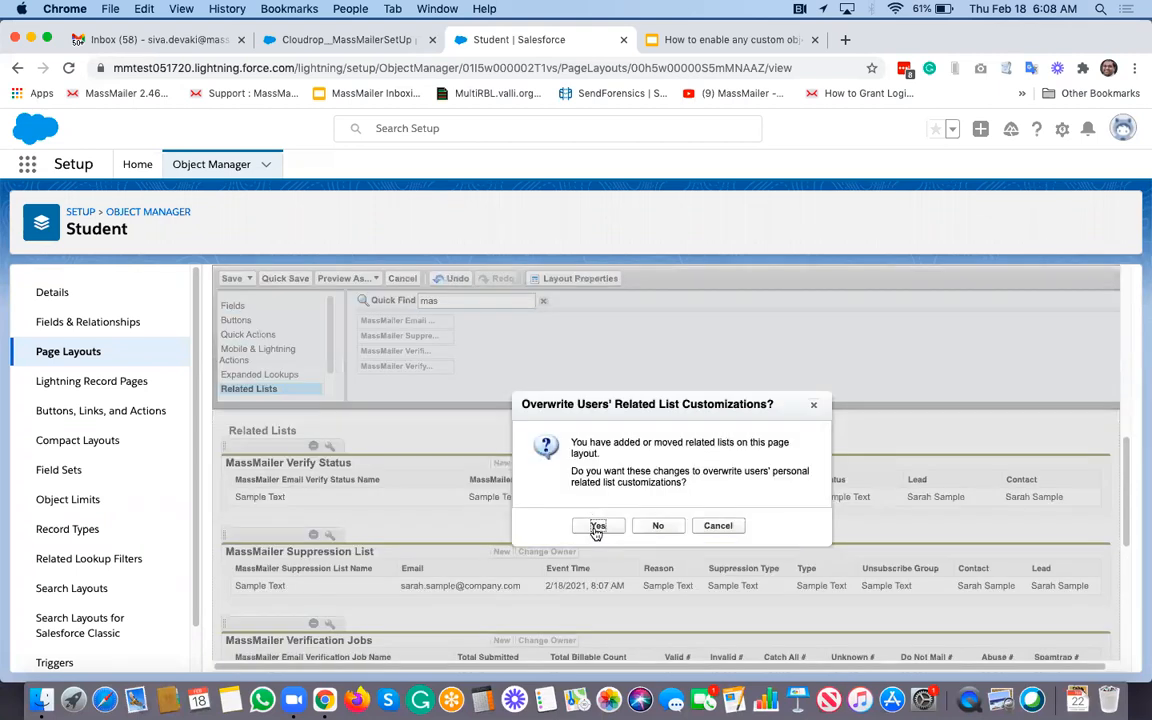
{"action": "left_click", "coordinate": [596, 527]}
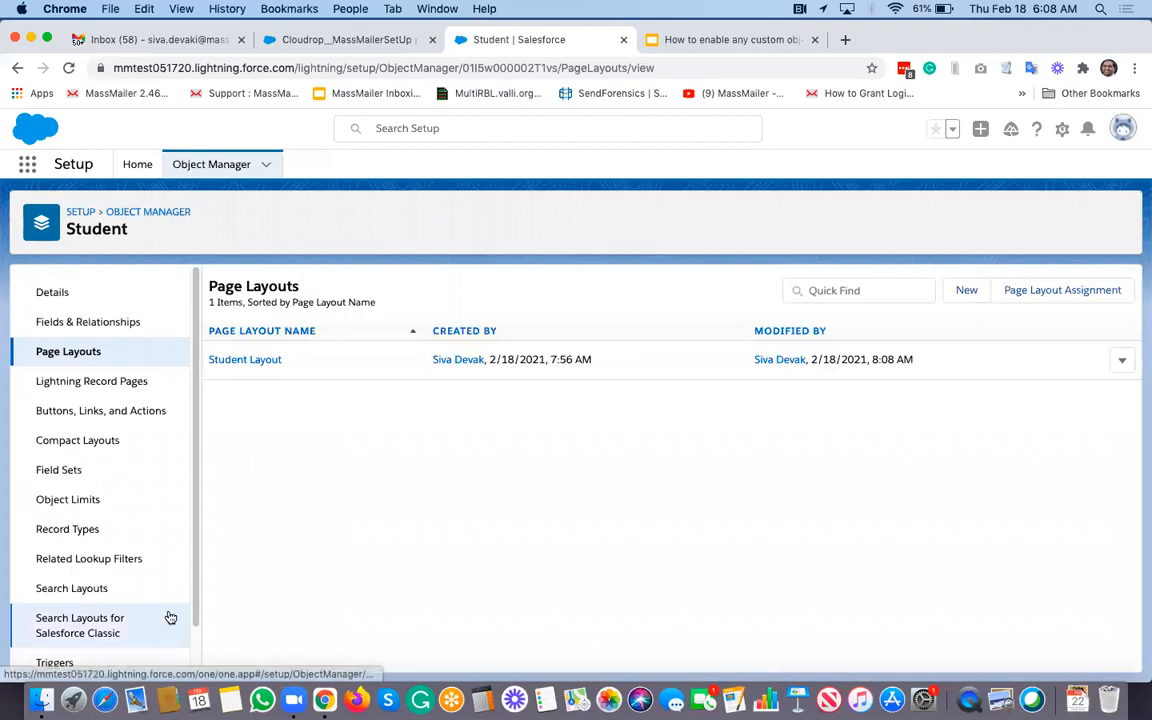
Step: Edit the Student Default Layout search layout to include Send Via MassMailer and MassMailer Verify, and save
{"action": "left_click", "coordinate": [95, 589]}
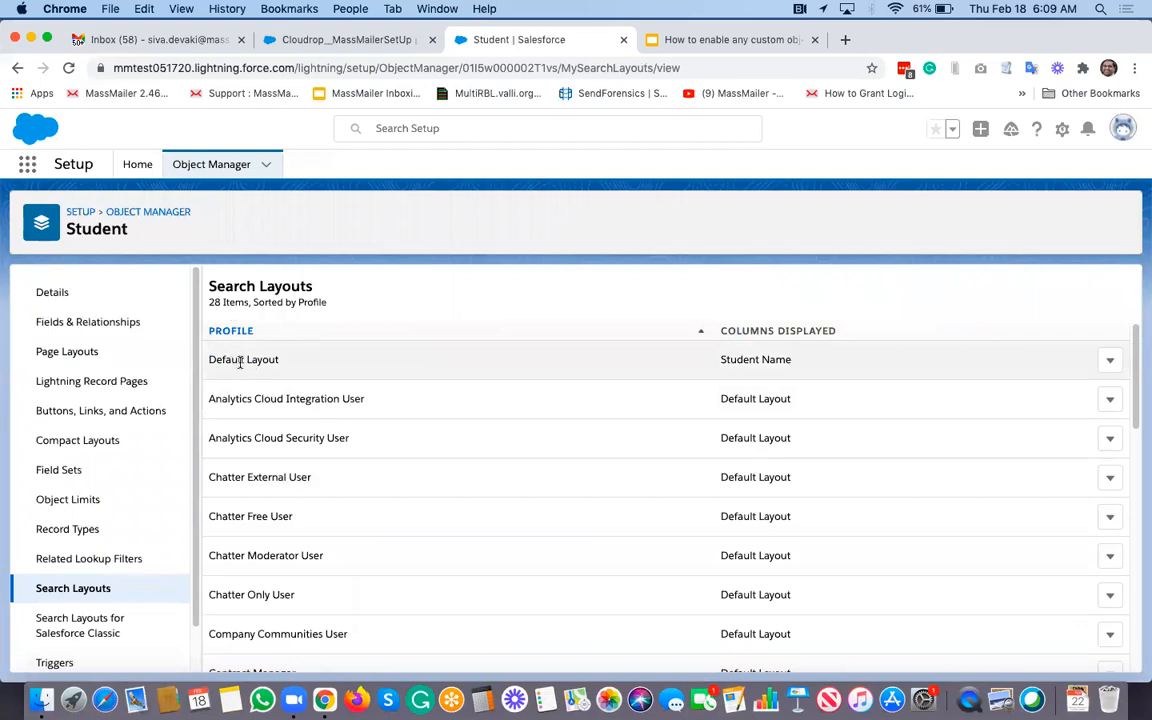
{"action": "left_click", "coordinate": [1110, 362]}
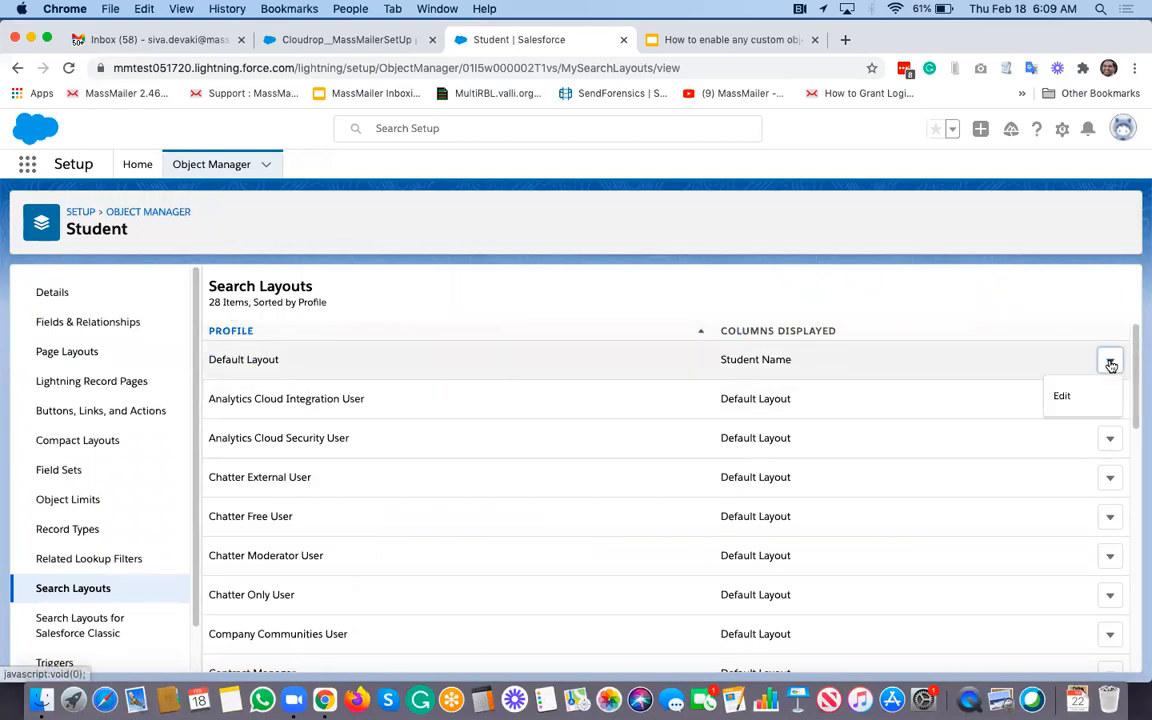
{"action": "left_click", "coordinate": [1062, 397]}
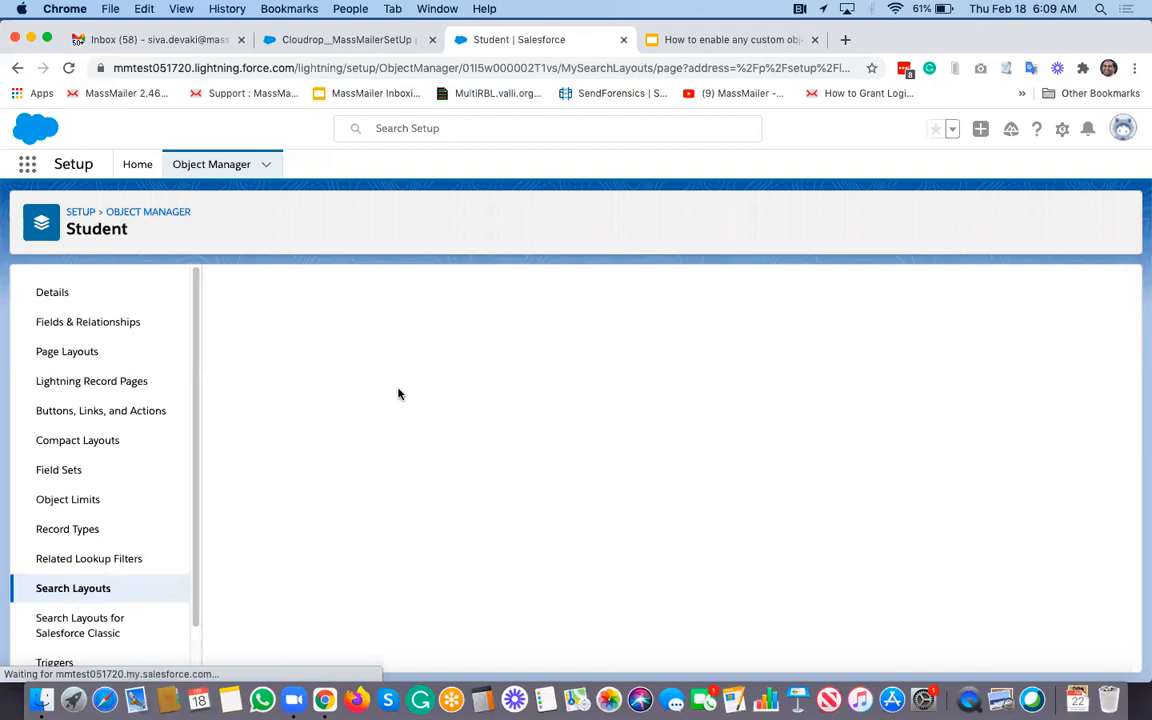
{"action": "scroll", "coordinate": [533, 435], "scroll_direction": "down", "scroll_amount": 3}
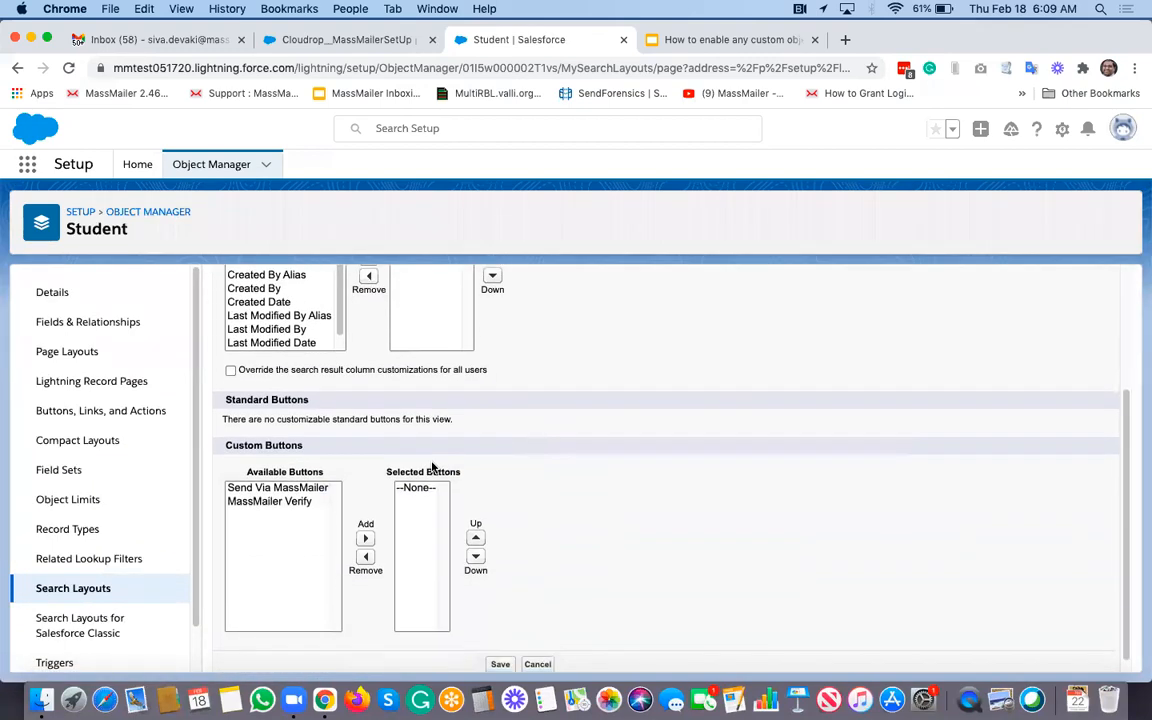
{"action": "left_click", "coordinate": [278, 487]}
{"action": "left_click", "coordinate": [282, 502], "text": "shift"}
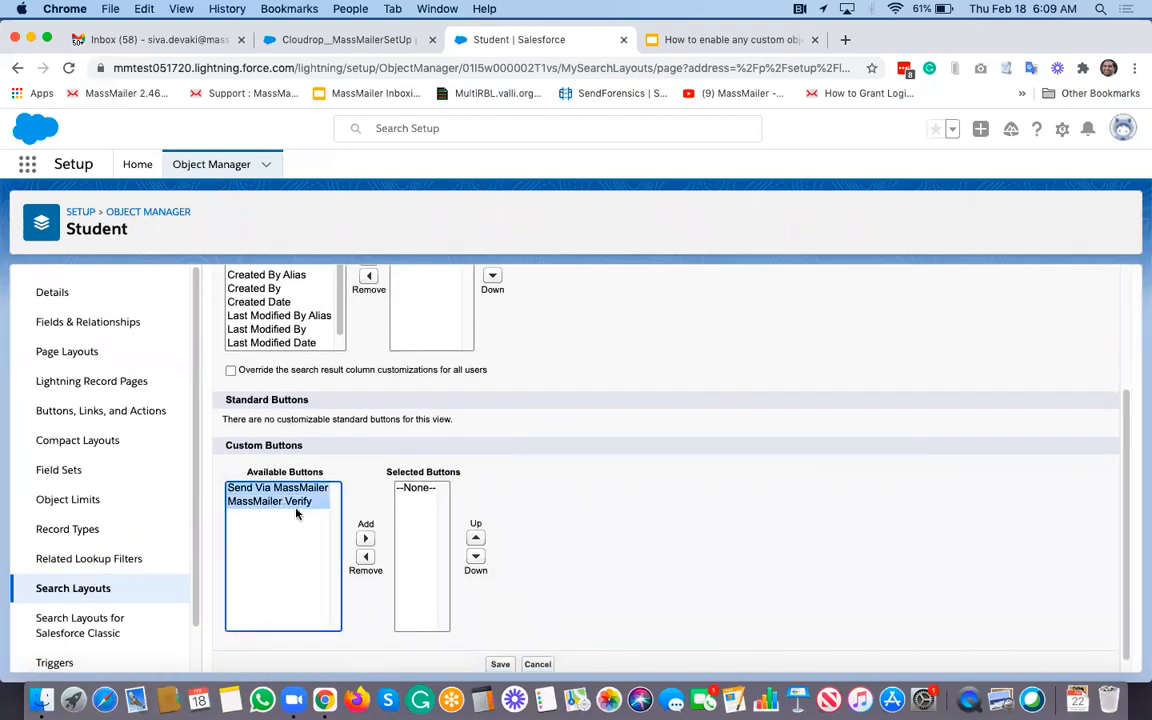
{"action": "left_click", "coordinate": [365, 538]}
{"action": "scroll", "coordinate": [521, 579], "scroll_direction": "down", "scroll_amount": 1}
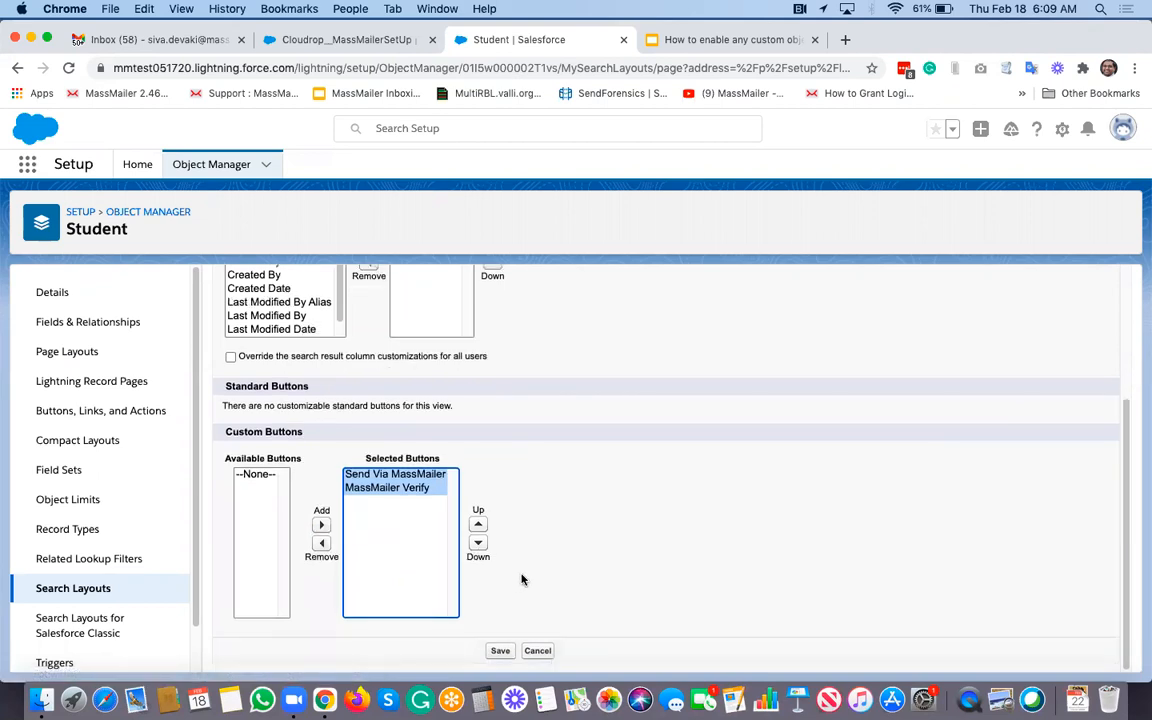
{"action": "left_click", "coordinate": [500, 650]}
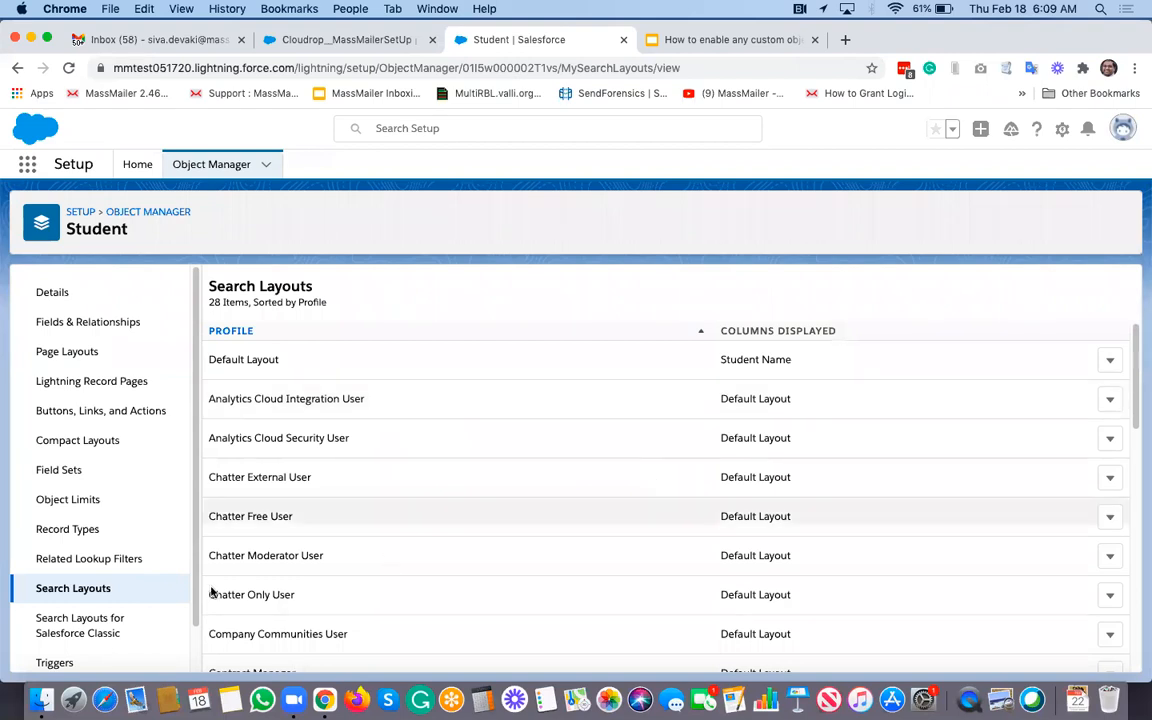
Step: Add Send Via MassMailer and MassMailer Verify to the Classic Students List View layout and save
{"action": "left_click", "coordinate": [110, 619]}
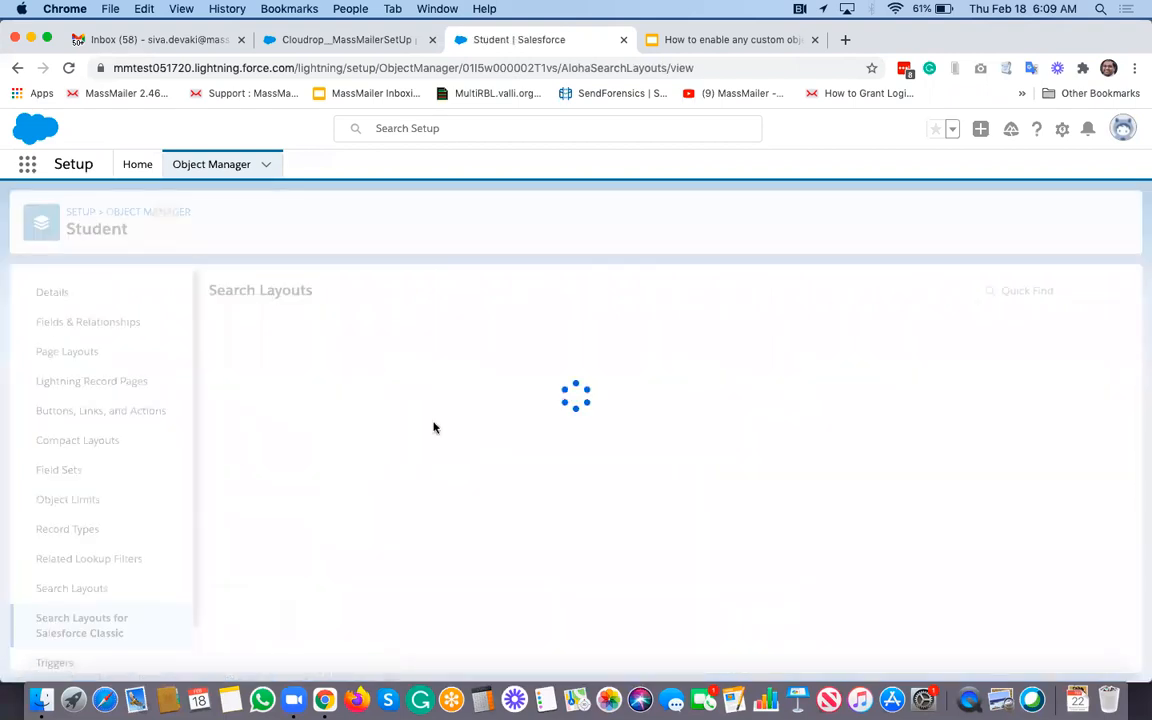
{"action": "left_click", "coordinate": [1122, 366]}
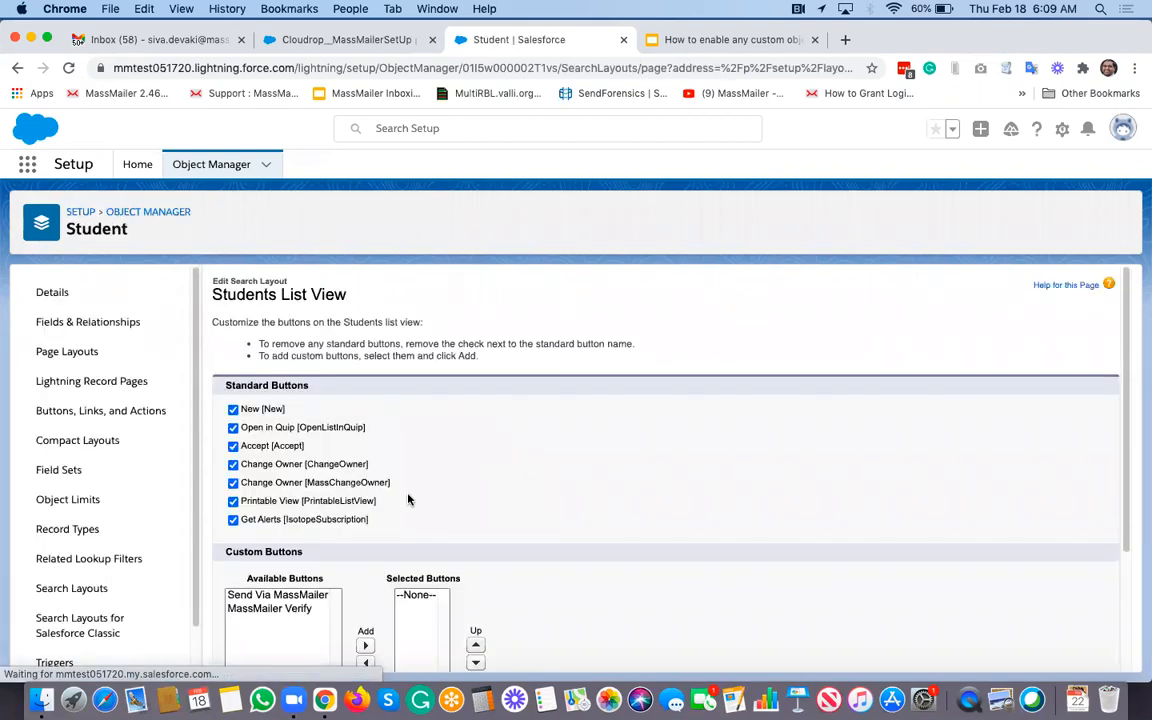
{"action": "scroll", "coordinate": [267, 490], "scroll_direction": "down", "scroll_amount": 3}
{"action": "left_click", "coordinate": [250, 461]}
{"action": "left_click", "coordinate": [267, 474], "text": "shift"}
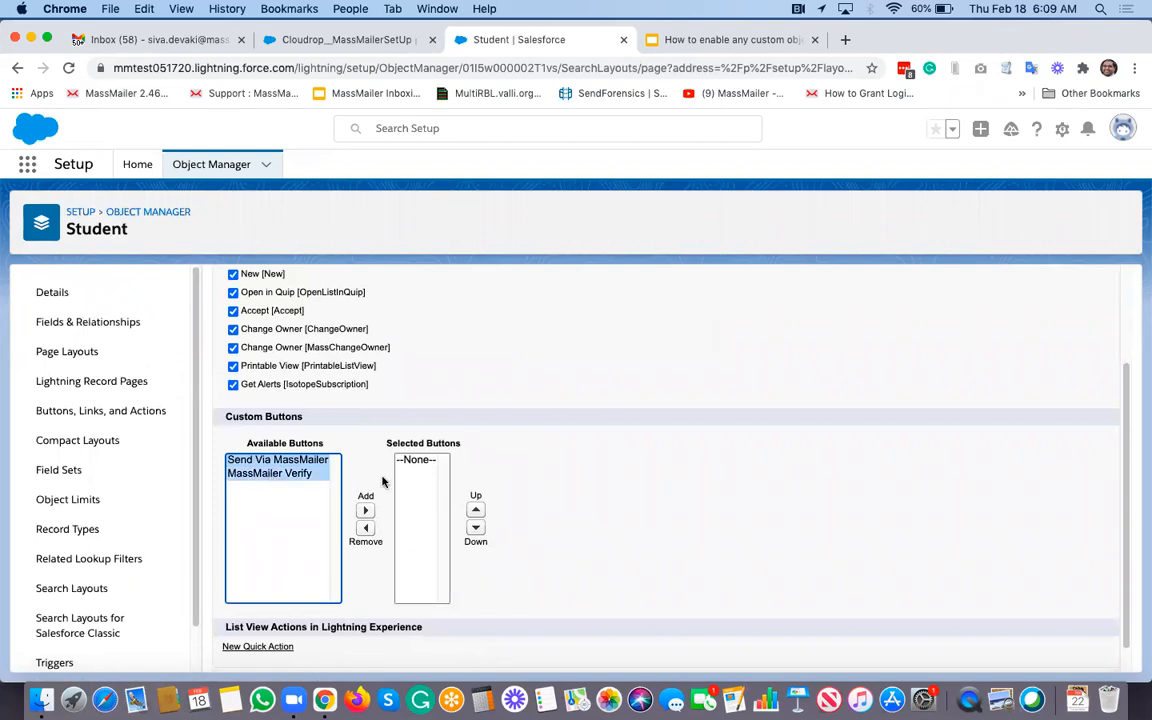
{"action": "left_click", "coordinate": [365, 510]}
{"action": "scroll", "coordinate": [614, 511], "scroll_direction": "down", "scroll_amount": 1}
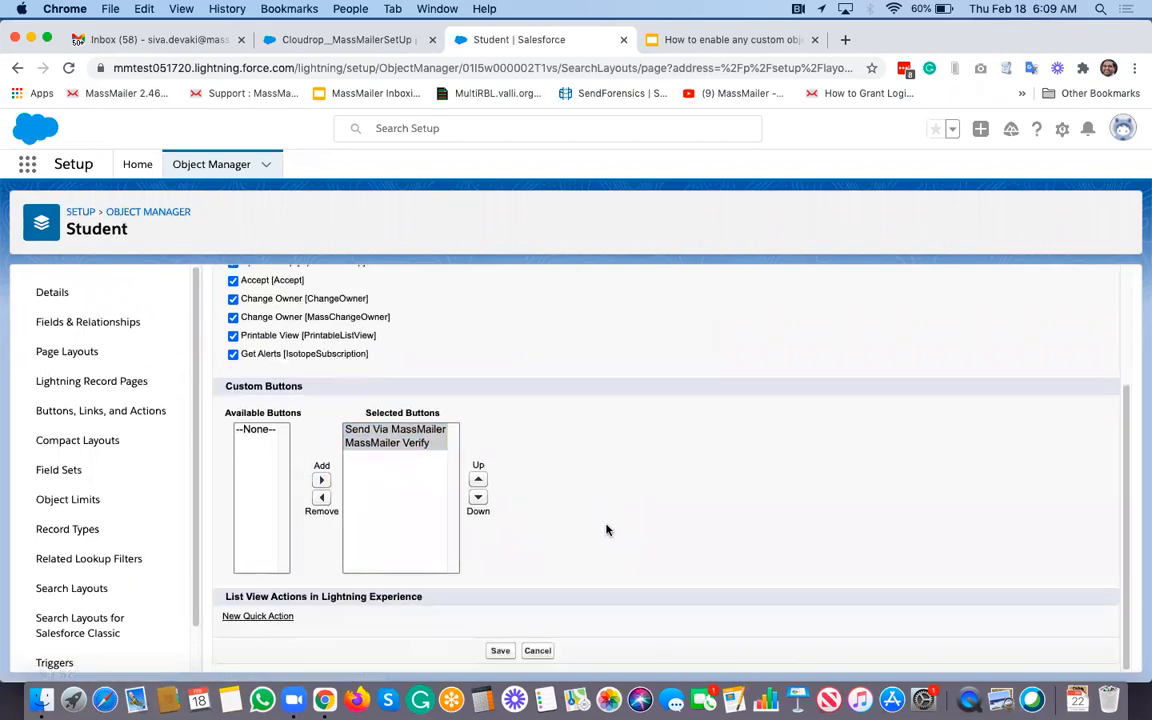
{"action": "left_click", "coordinate": [500, 651]}
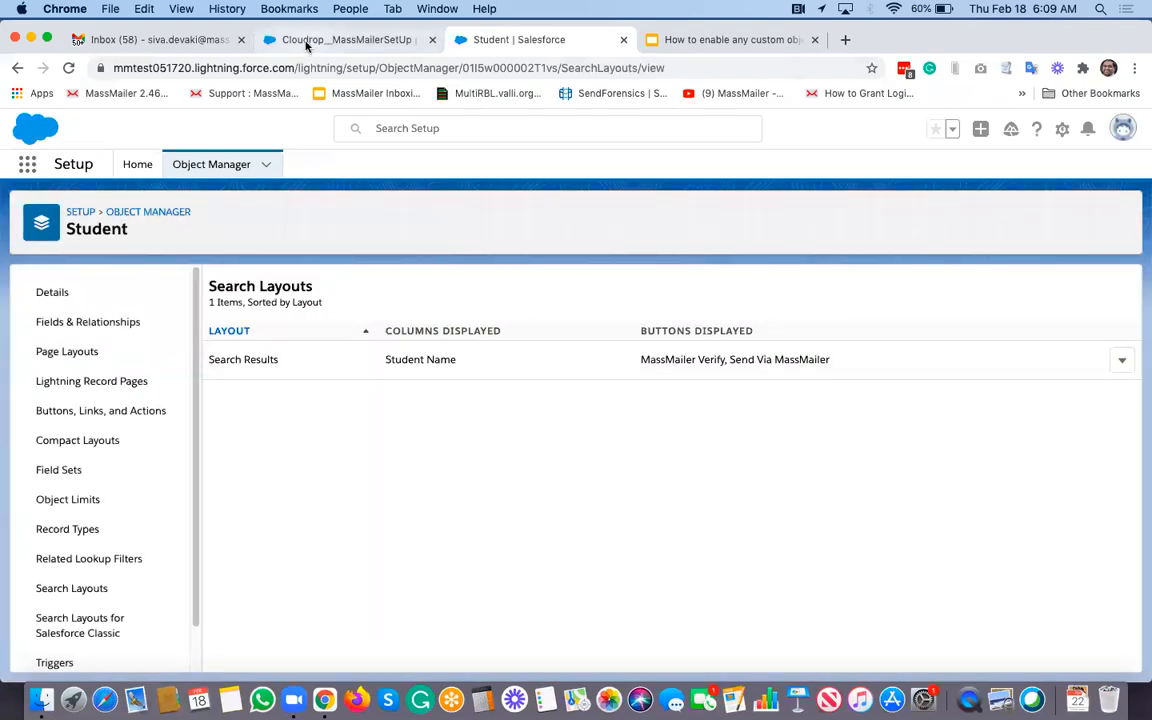
Step: Open the Students list via an App Launcher search for 'studen'
{"action": "left_click", "coordinate": [28, 166]}
{"action": "type", "text": "stude"}
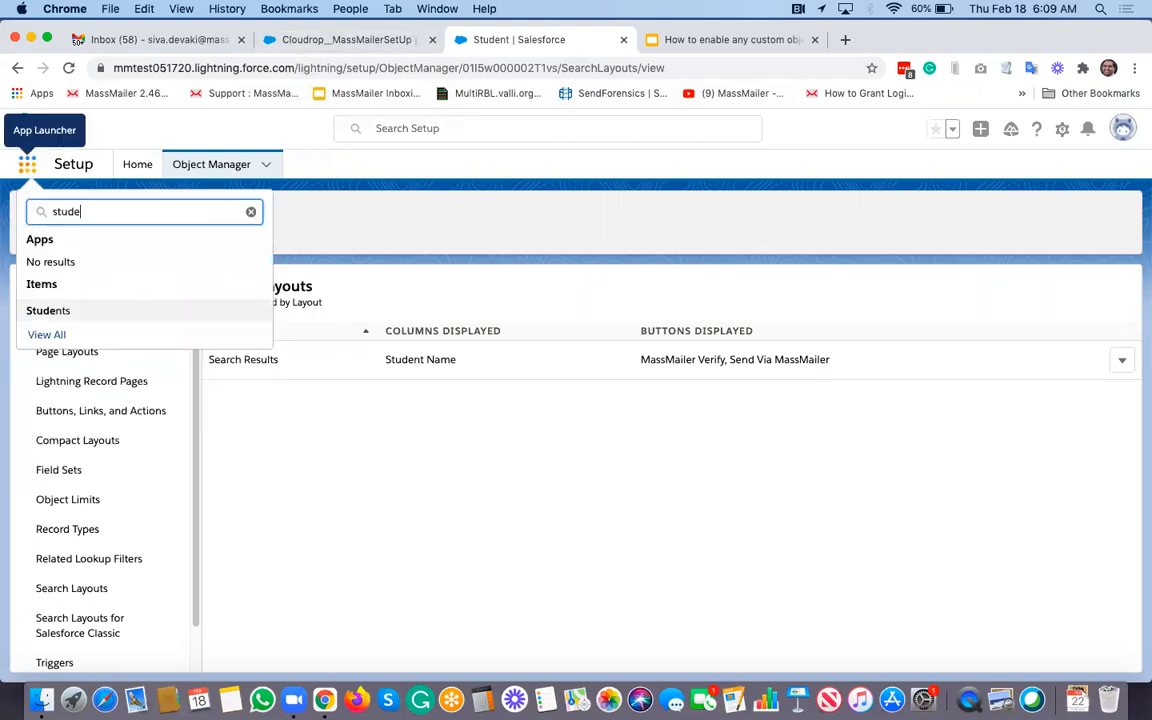
{"action": "type", "text": "n"}
{"action": "left_click", "coordinate": [44, 310]}
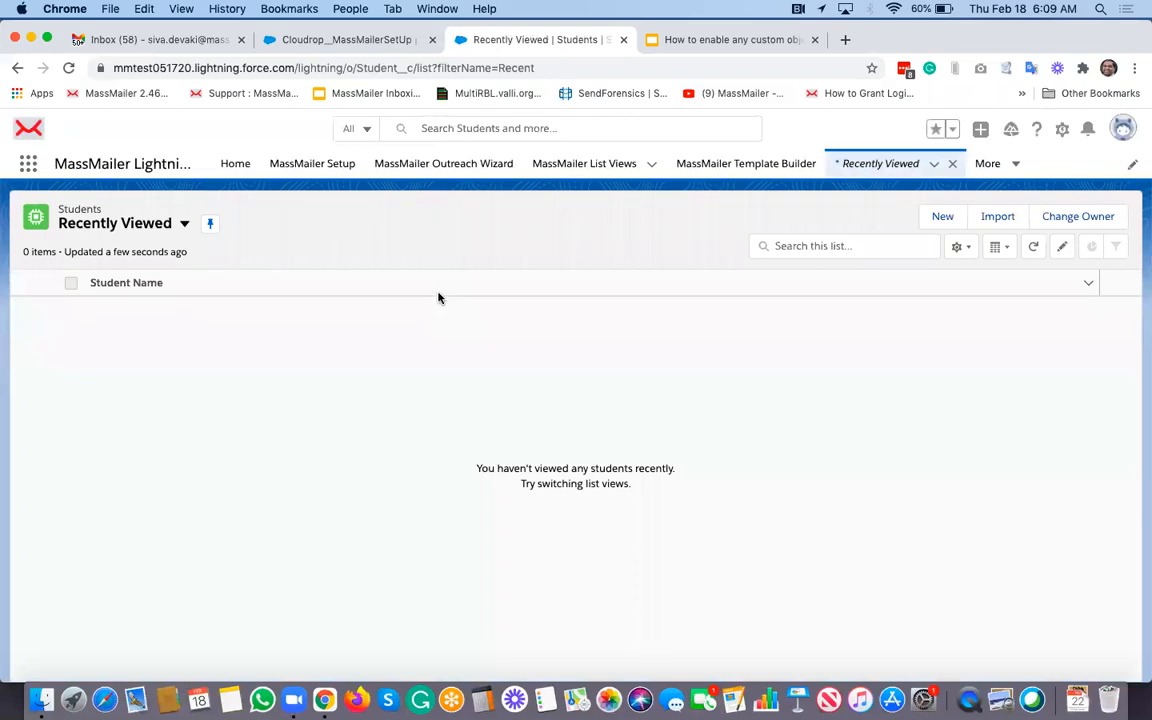
Step: Create a new Student with the student's name and e-mail address, and save it
{"action": "left_click", "coordinate": [948, 218]}
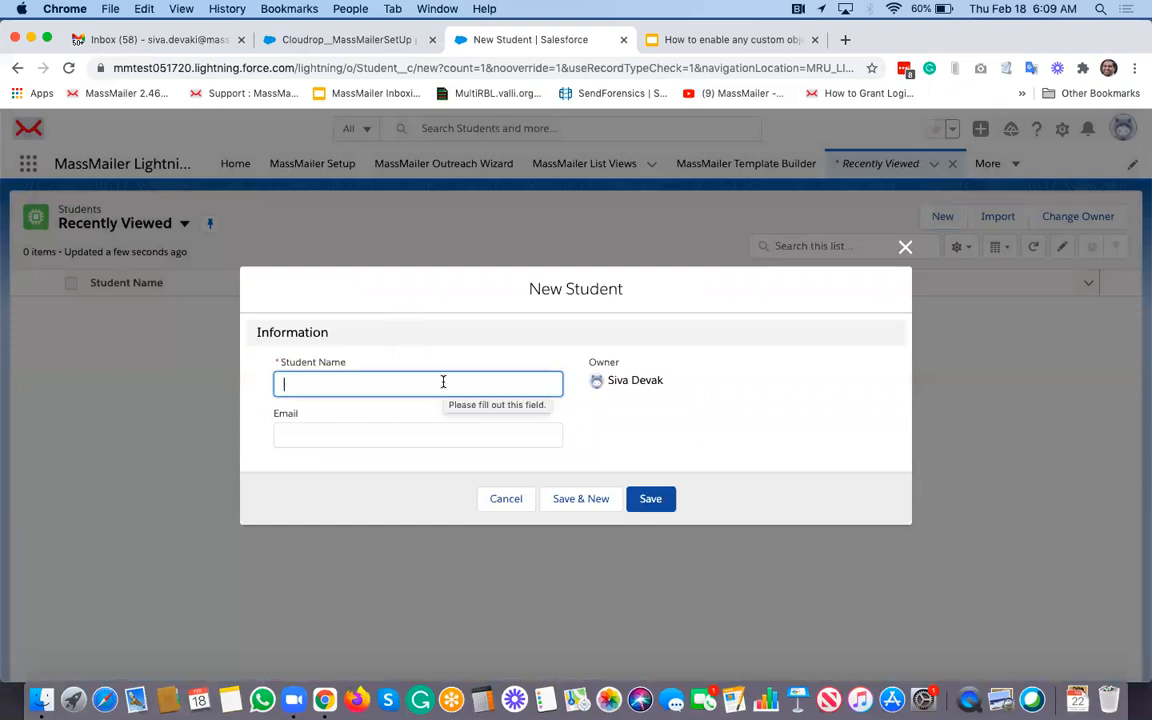
{"action": "type", "text": "John Doe"}
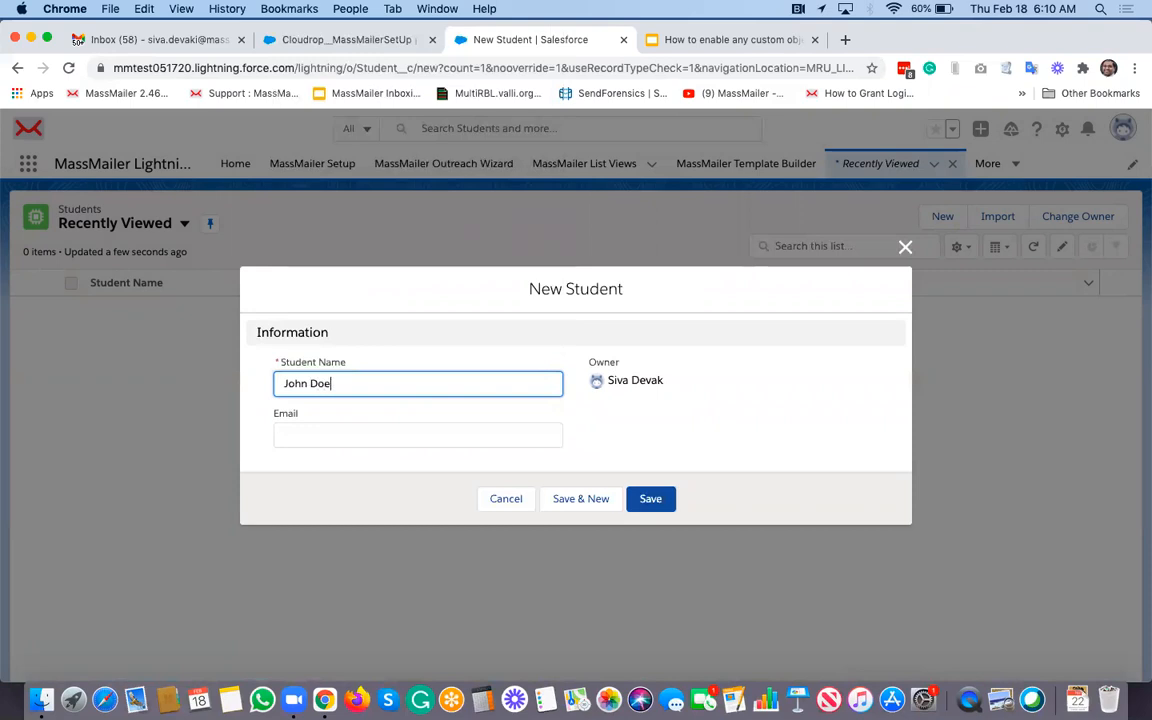
{"action": "left_click", "coordinate": [284, 435]}
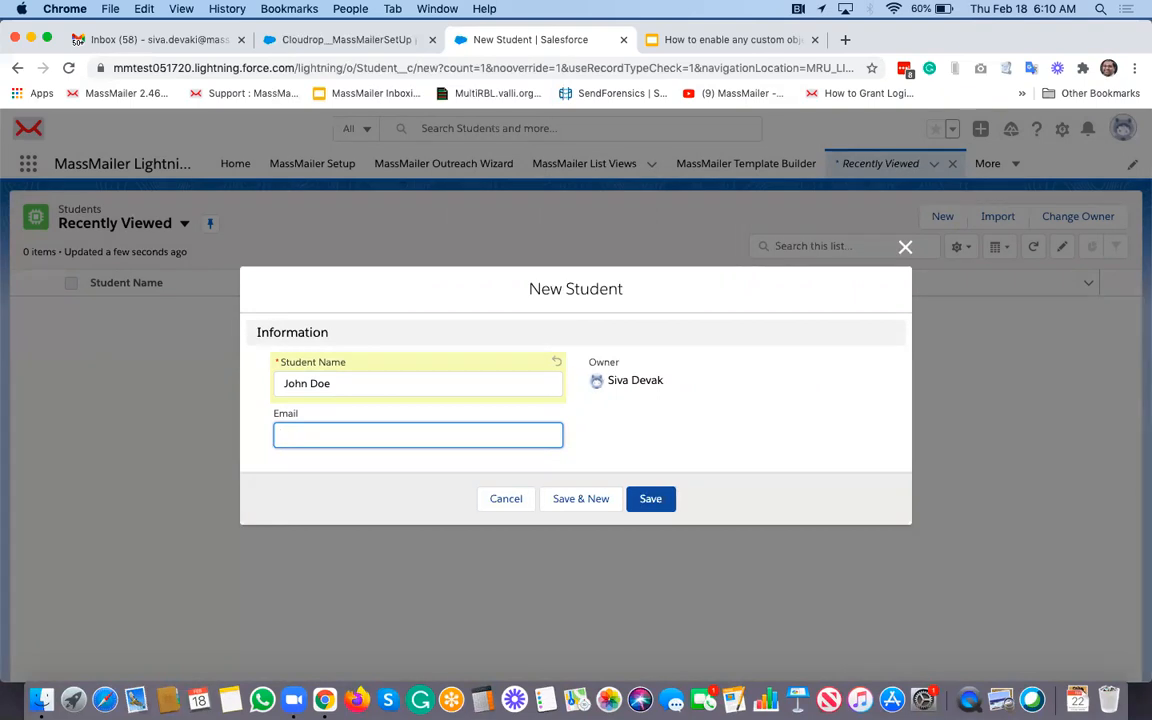
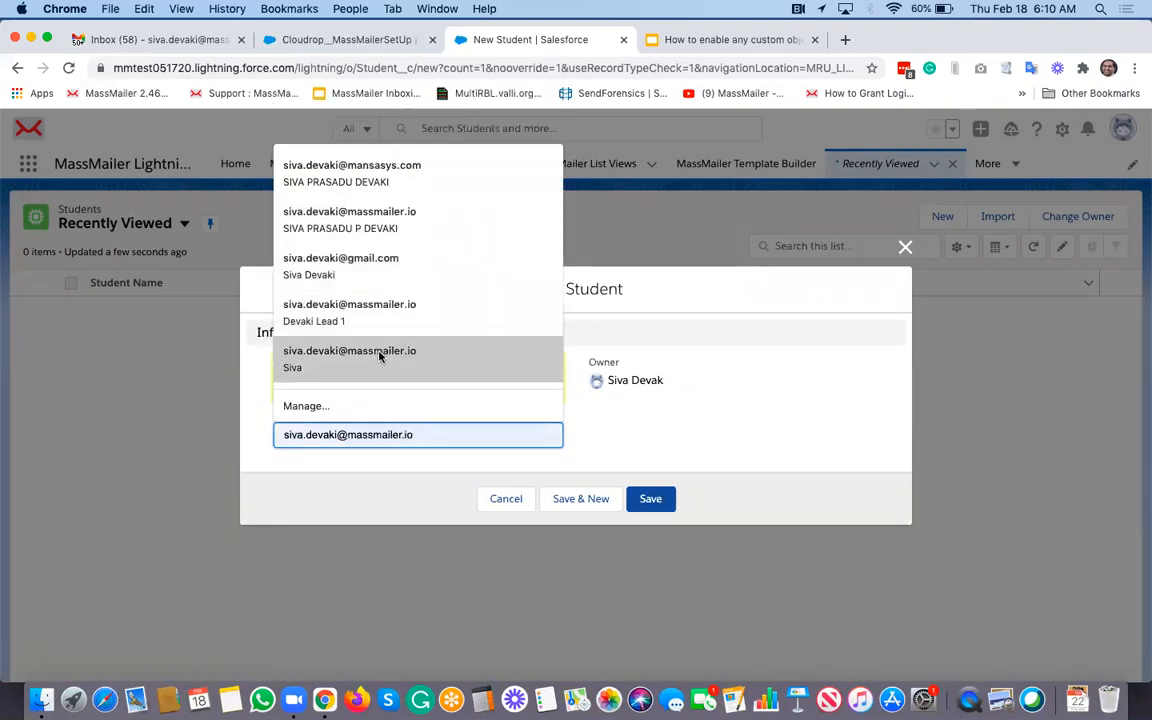
{"action": "left_click", "coordinate": [379, 357]}
{"action": "left_click", "coordinate": [313, 435]}
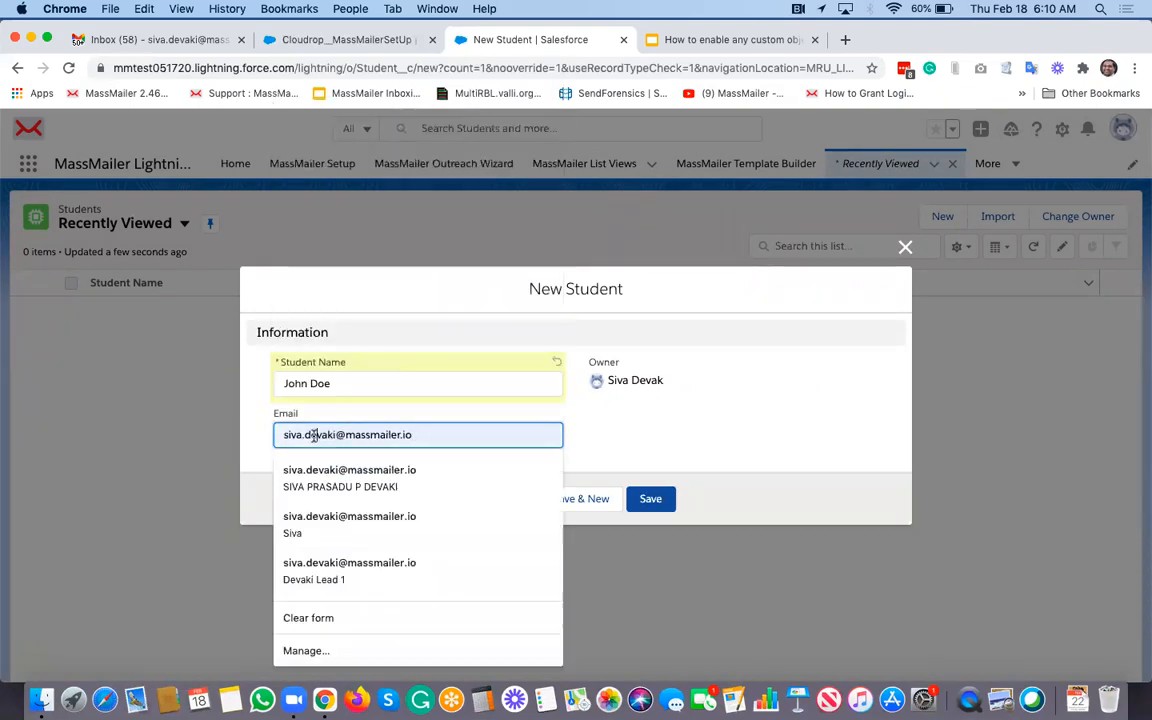
{"action": "key", "text": "BackSpace"}
{"action": "key", "text": "BackSpace"}
{"action": "key", "text": "BackSpace"}
{"action": "key", "text": "BackSpace"}
{"action": "key", "text": "BackSpace"}
{"action": "key", "text": "BackSpace"}
{"action": "key", "text": "BackSpace"}
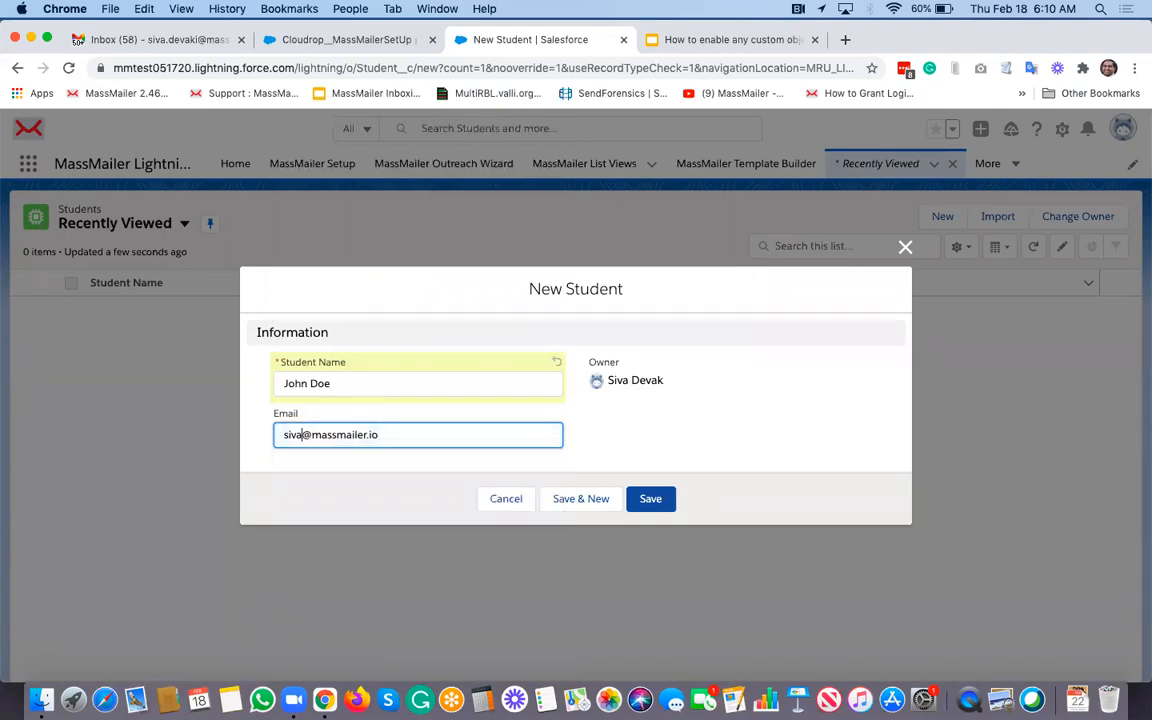
{"action": "left_click", "coordinate": [651, 499]}
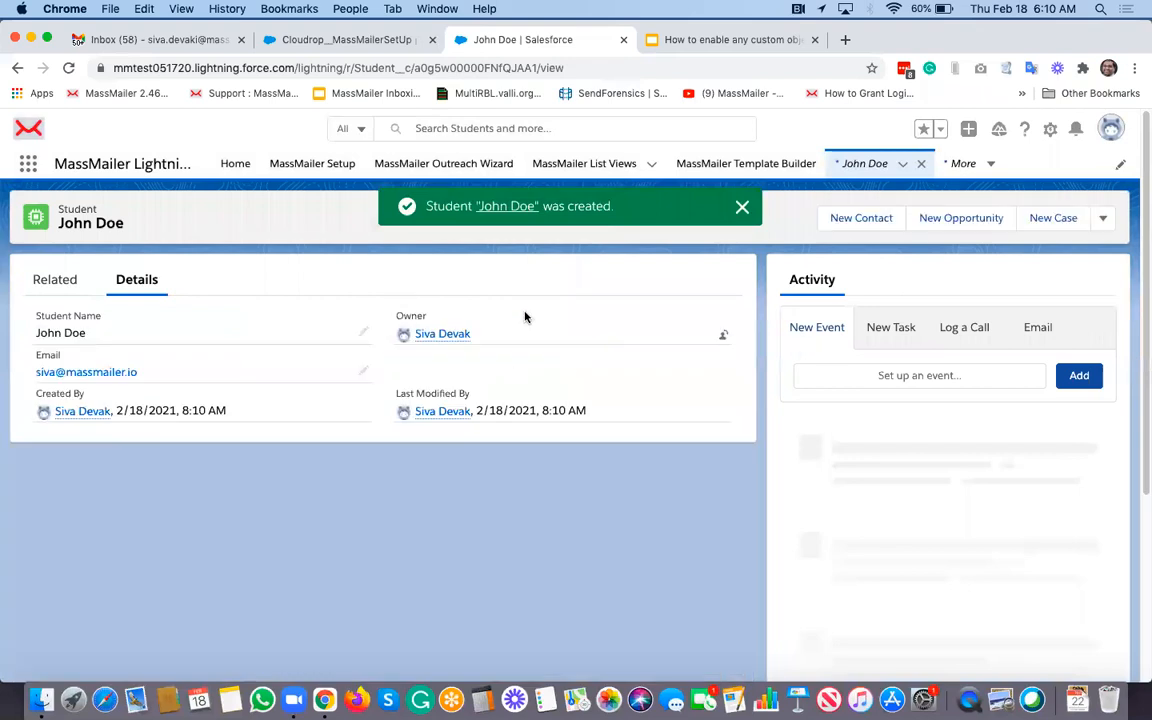
Step: From the new student record's actions menu, choose Send Via MassMailer
{"action": "left_click", "coordinate": [747, 208]}
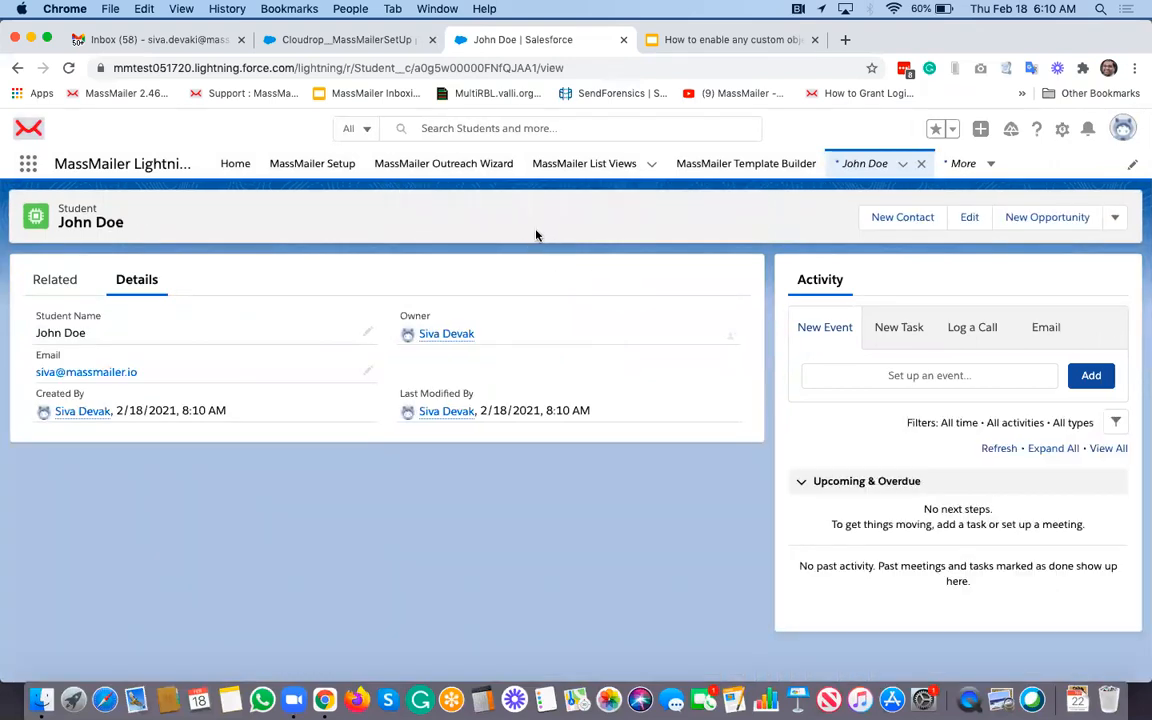
{"action": "left_click", "coordinate": [1117, 217]}
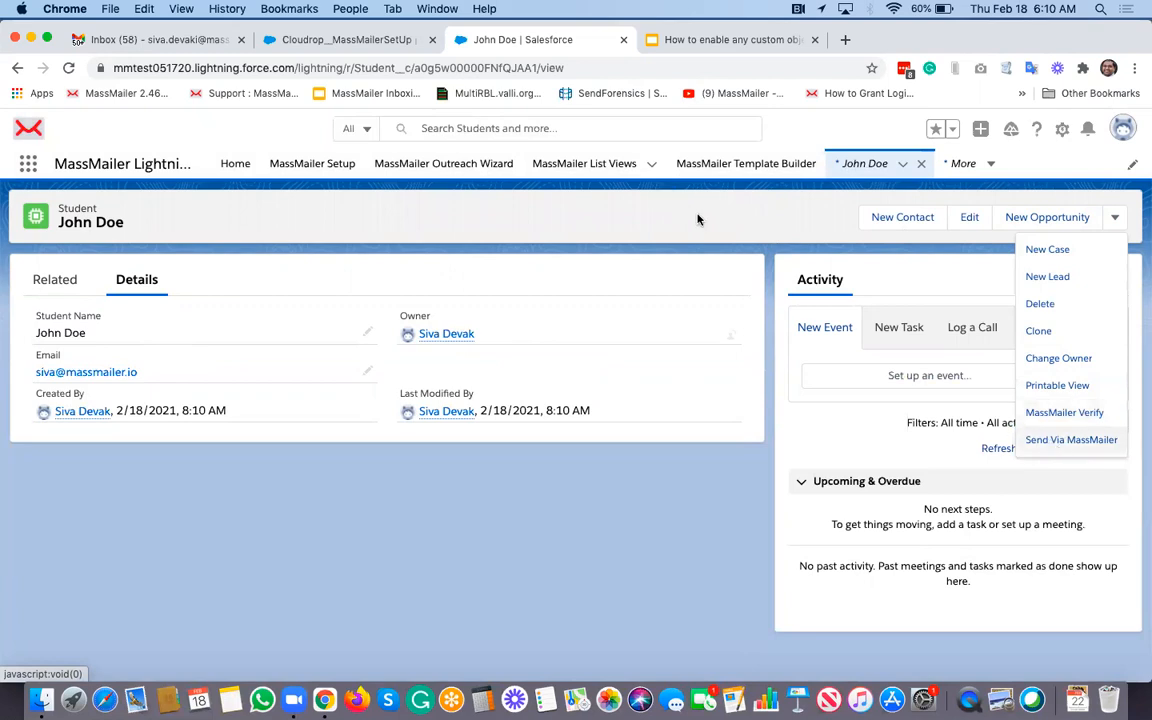
{"action": "left_click", "coordinate": [1069, 441]}
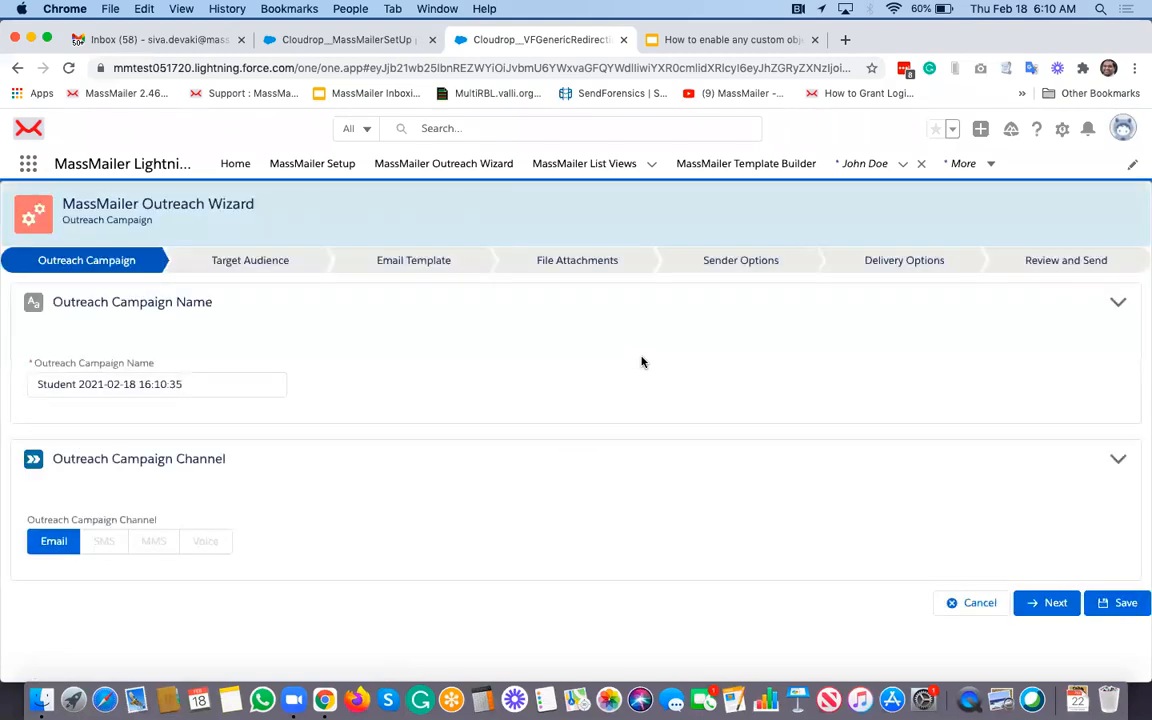
Step: Advance the Outreach Wizard through Target Audience to Email Template, then go back to the student record
{"action": "left_click", "coordinate": [1045, 603]}
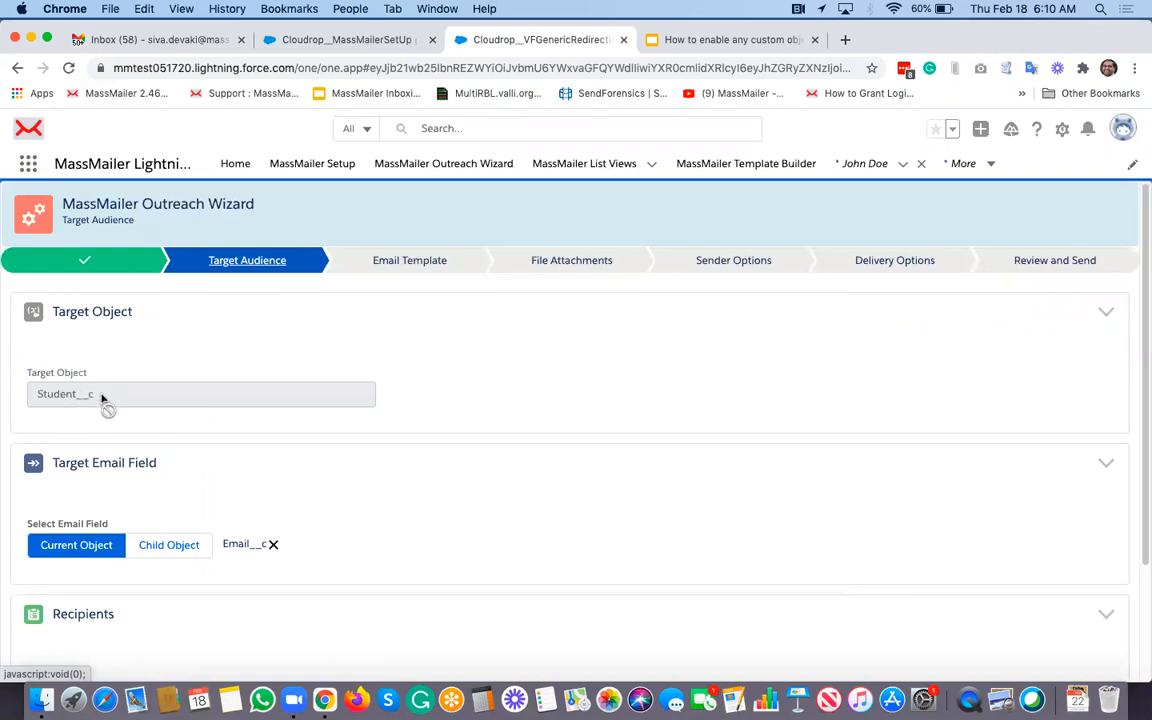
{"action": "scroll", "coordinate": [103, 400], "scroll_direction": "down", "scroll_amount": 3}
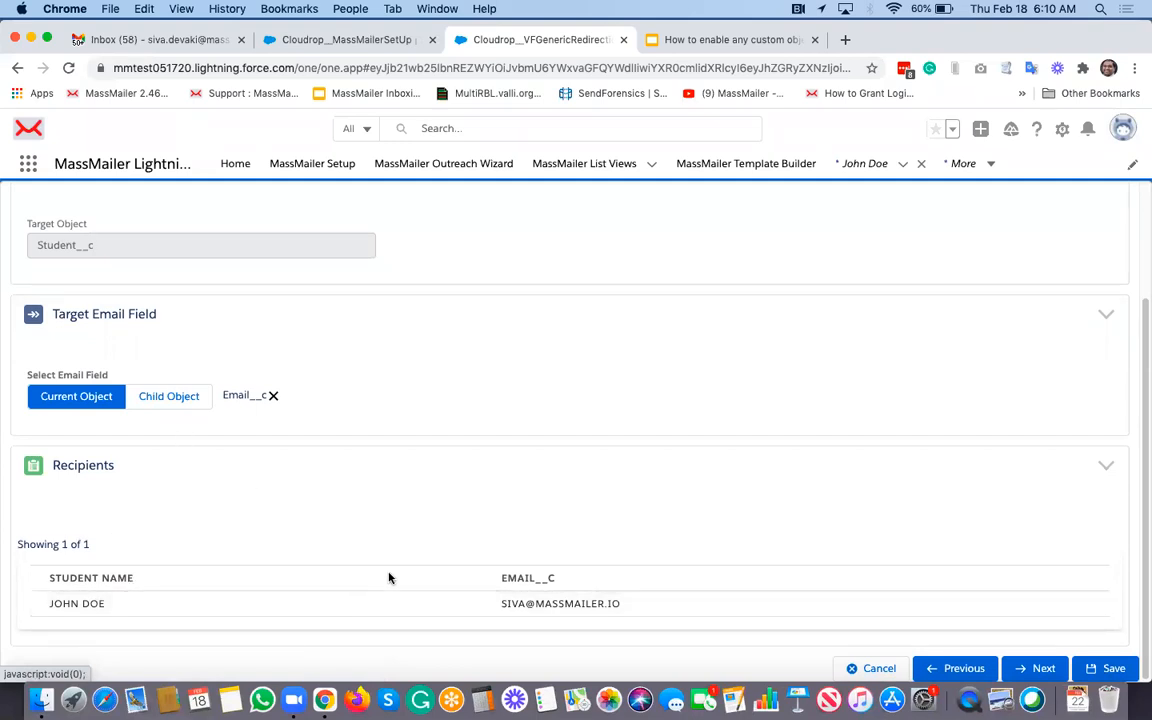
{"action": "left_click", "coordinate": [1041, 670]}
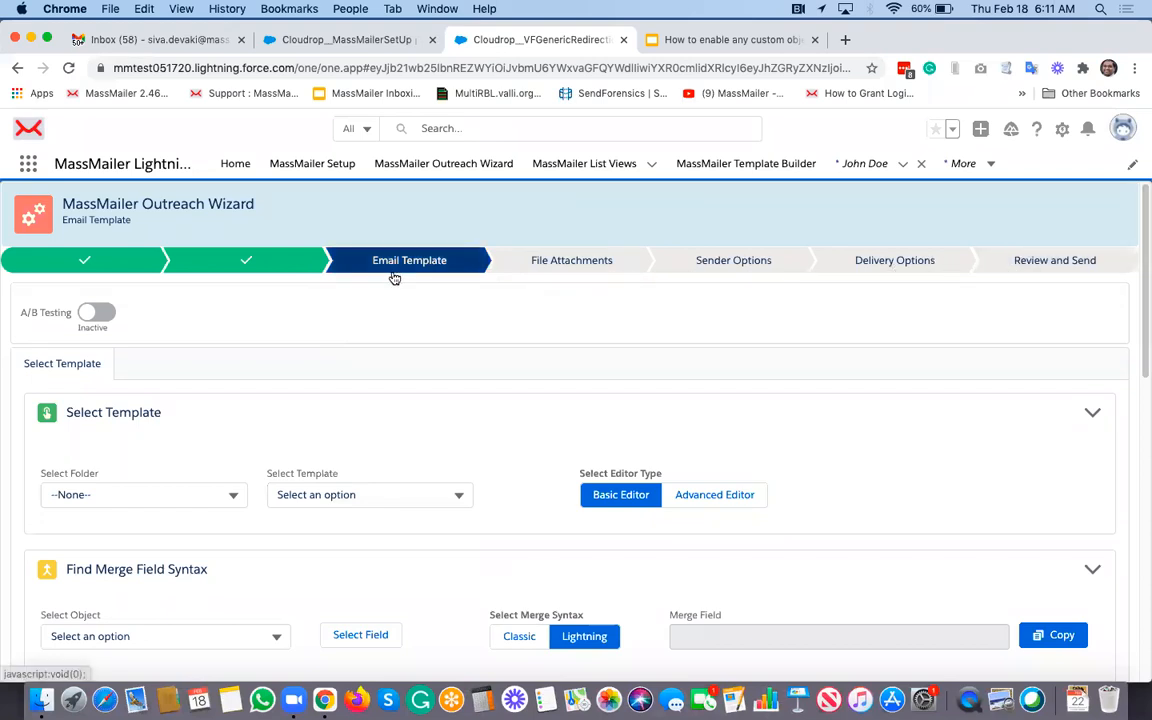
{"action": "scroll", "coordinate": [453, 453], "scroll_direction": "down", "scroll_amount": 3}
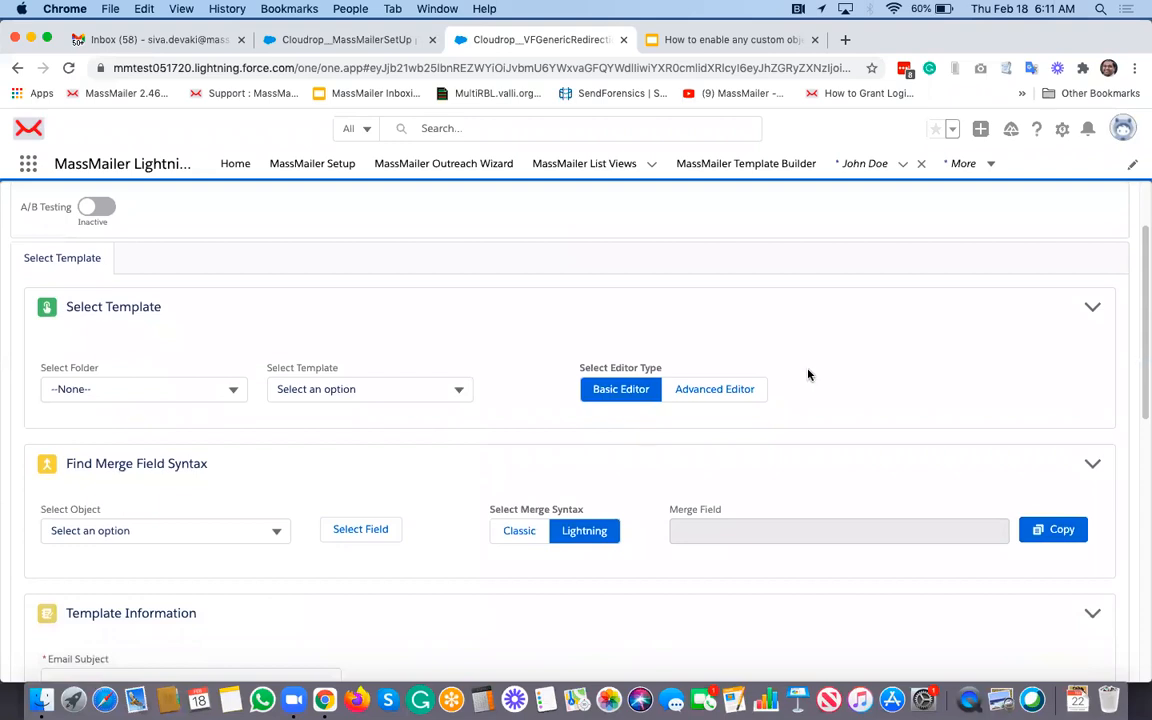
{"action": "scroll", "coordinate": [810, 373], "scroll_direction": "down", "scroll_amount": 4}
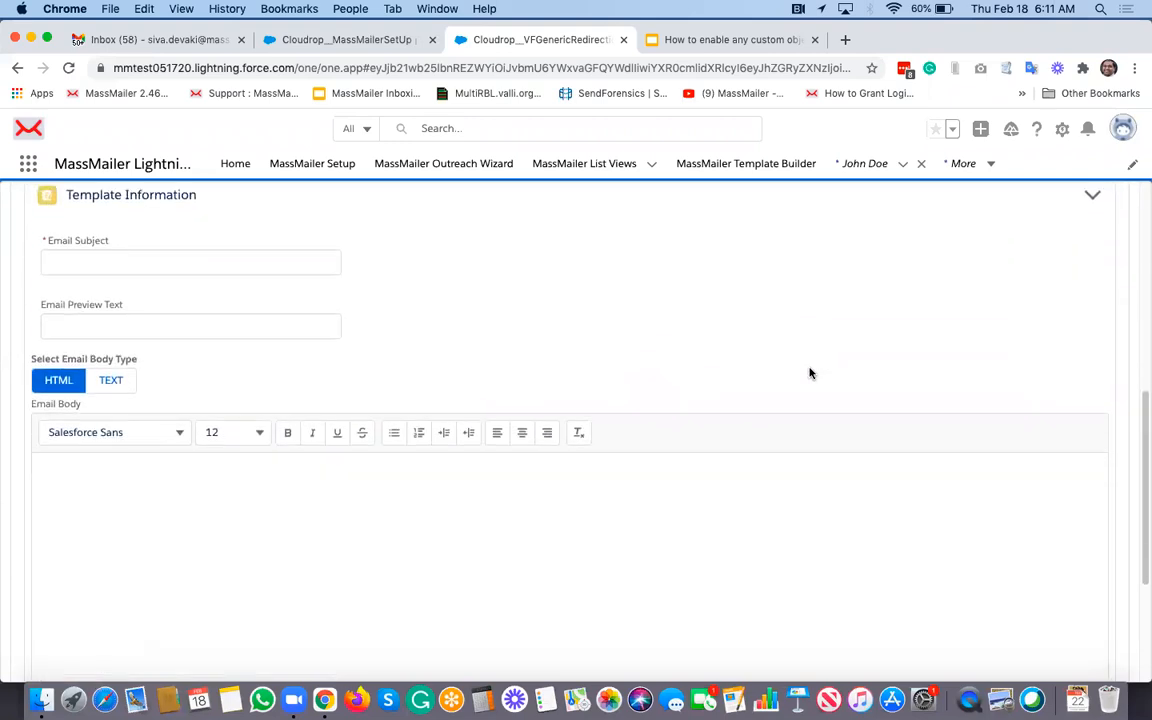
{"action": "scroll", "coordinate": [810, 373], "scroll_direction": "up", "scroll_amount": 5}
{"action": "scroll", "coordinate": [800, 370], "scroll_direction": "up", "scroll_amount": 1}
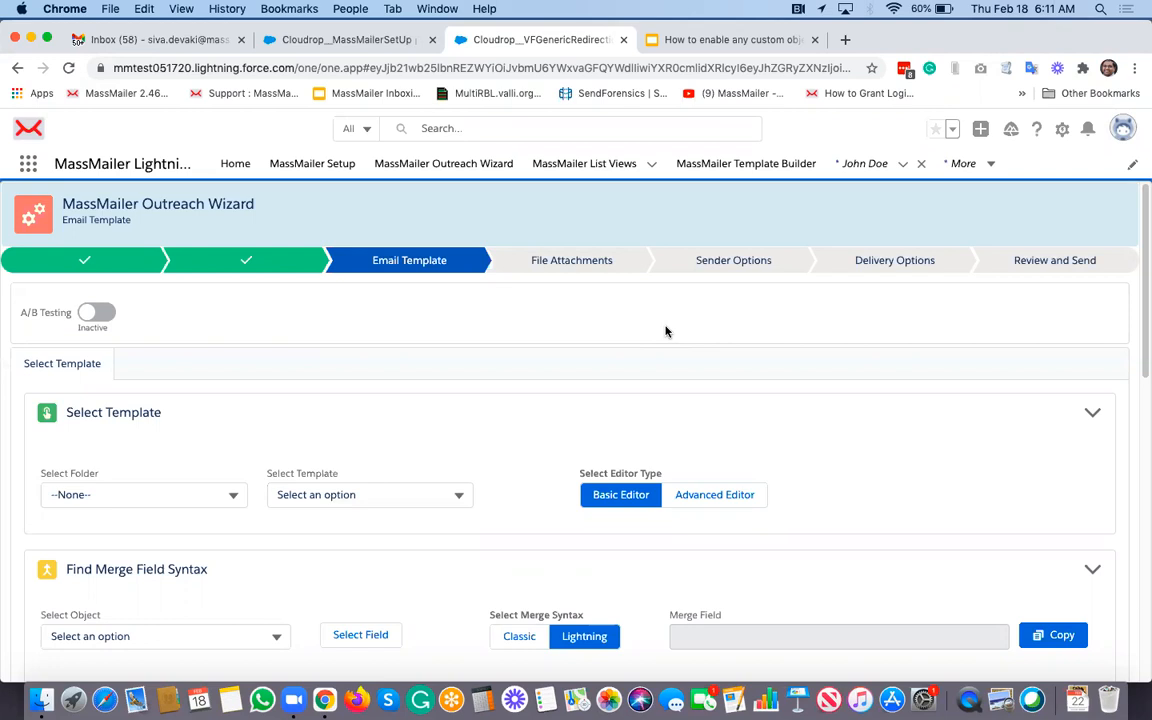
{"action": "left_click", "coordinate": [960, 164]}
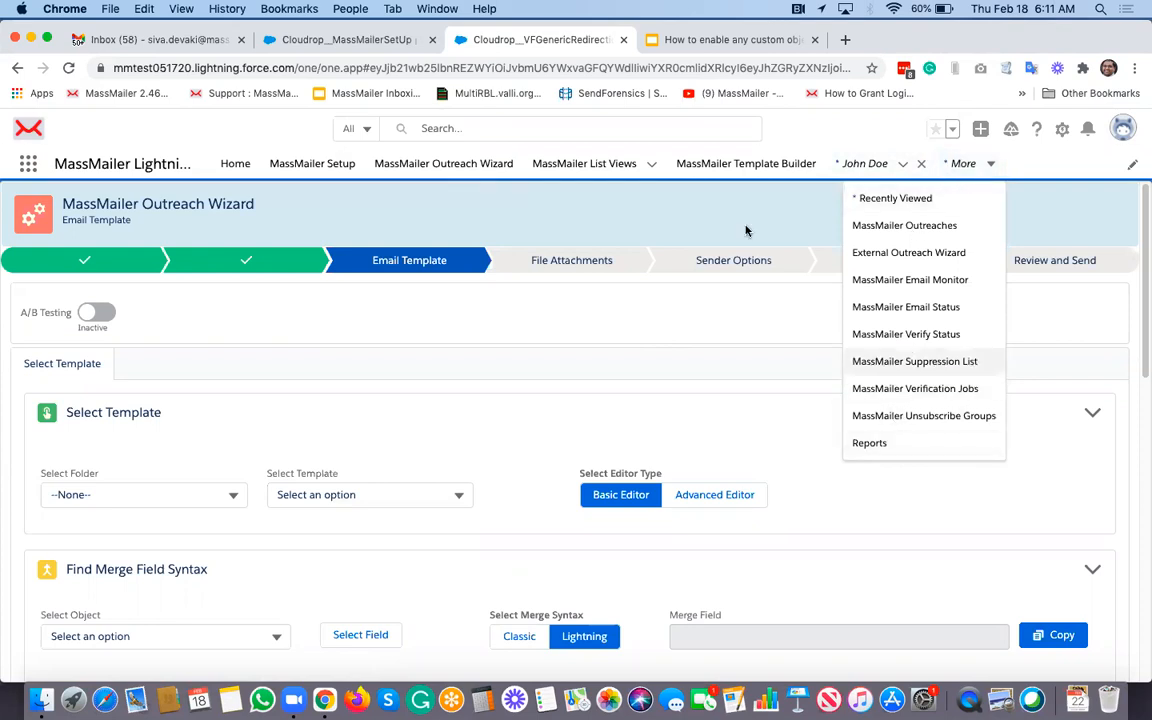
{"action": "left_click", "coordinate": [862, 165]}
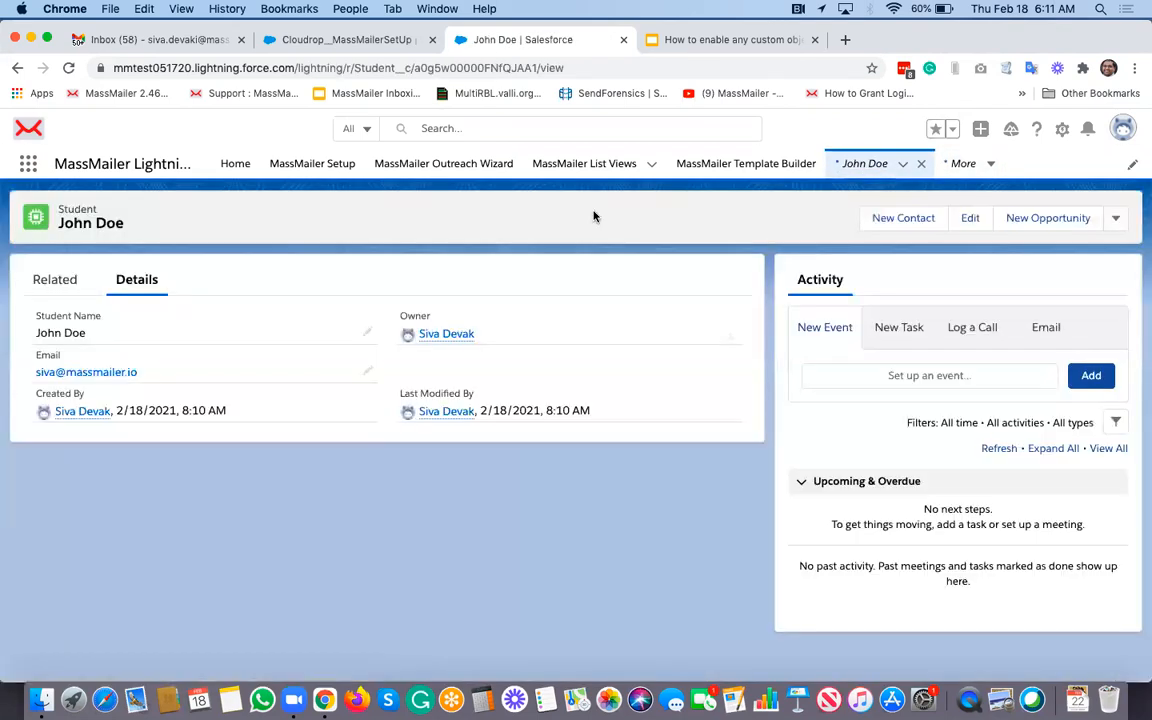
Step: Open the Students list by searching 'stude' in the App Launcher
{"action": "left_click", "coordinate": [903, 165]}
{"action": "left_click", "coordinate": [671, 228]}
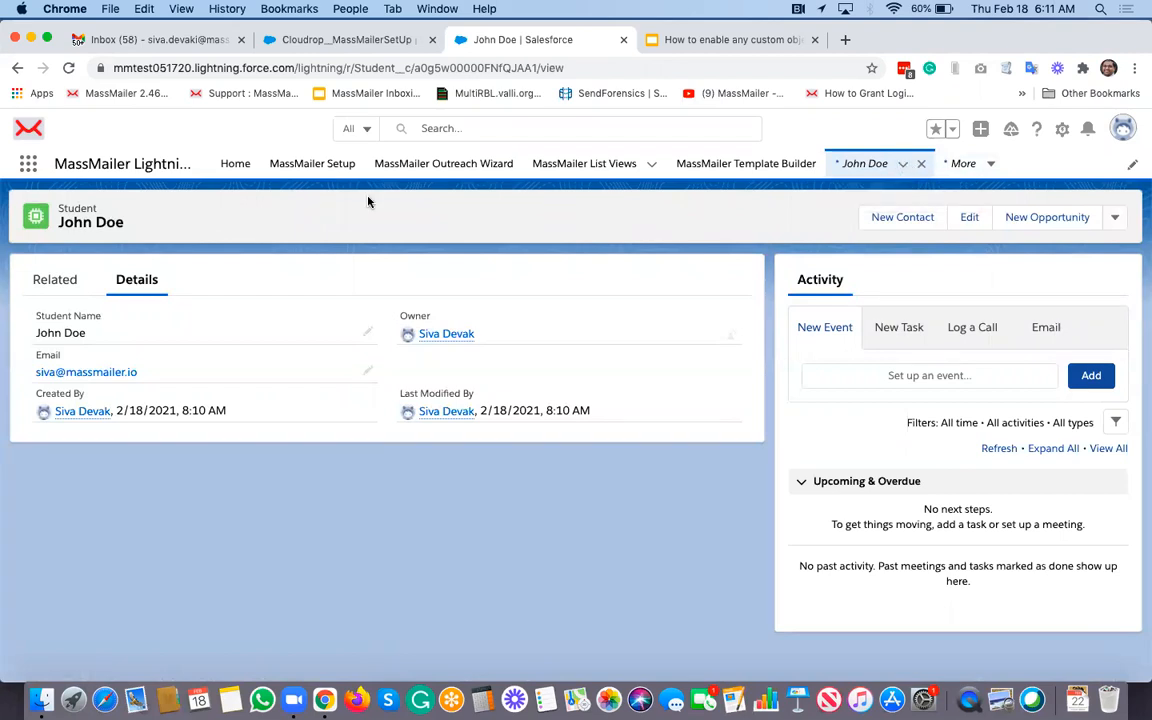
{"action": "left_click", "coordinate": [28, 163]}
{"action": "type", "text": "t"}
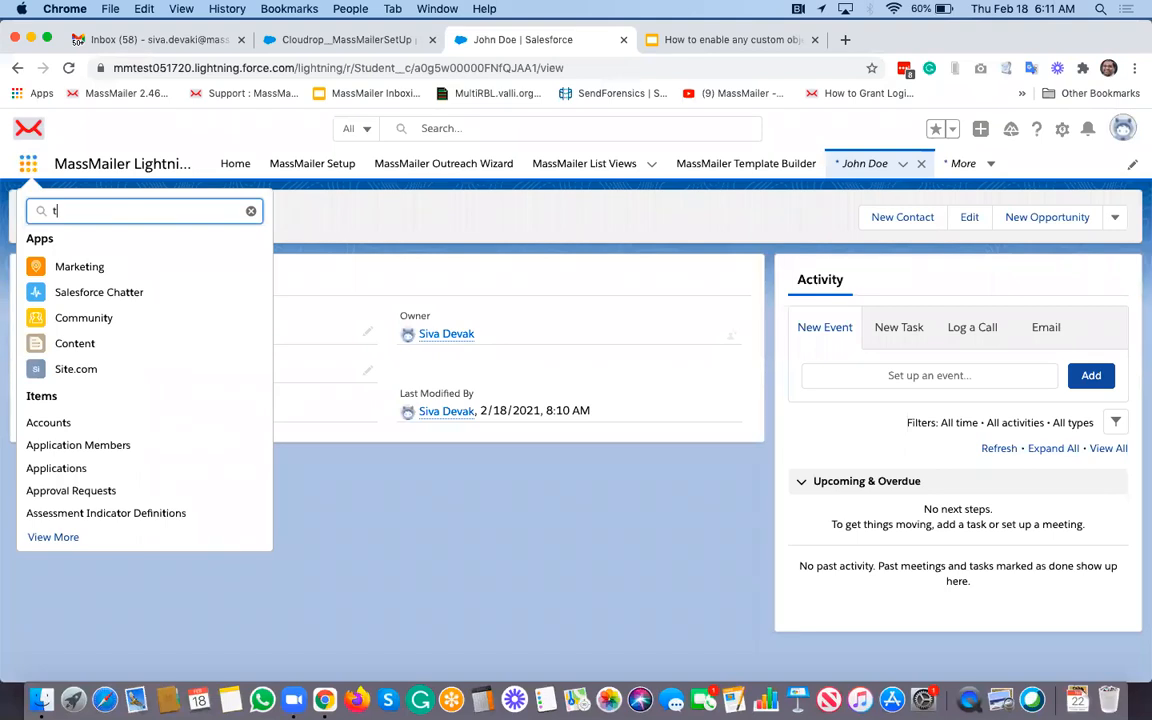
{"action": "key", "text": "BackSpace"}
{"action": "type", "text": "stude"}
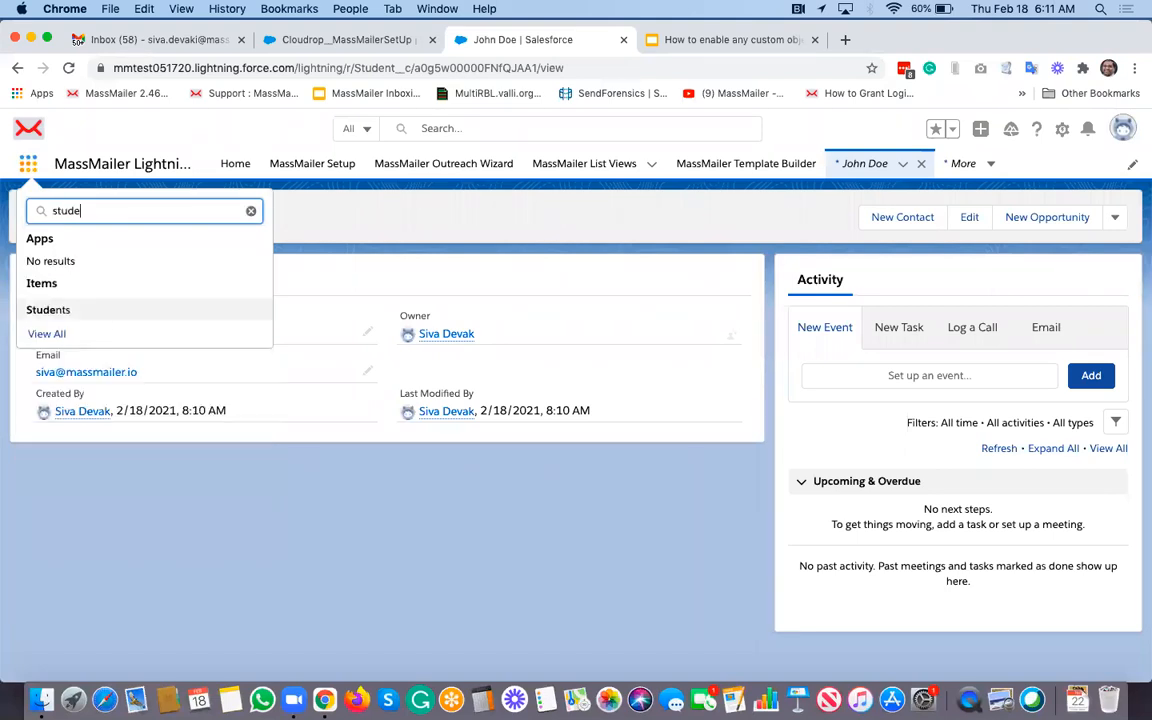
{"action": "left_click", "coordinate": [50, 311]}
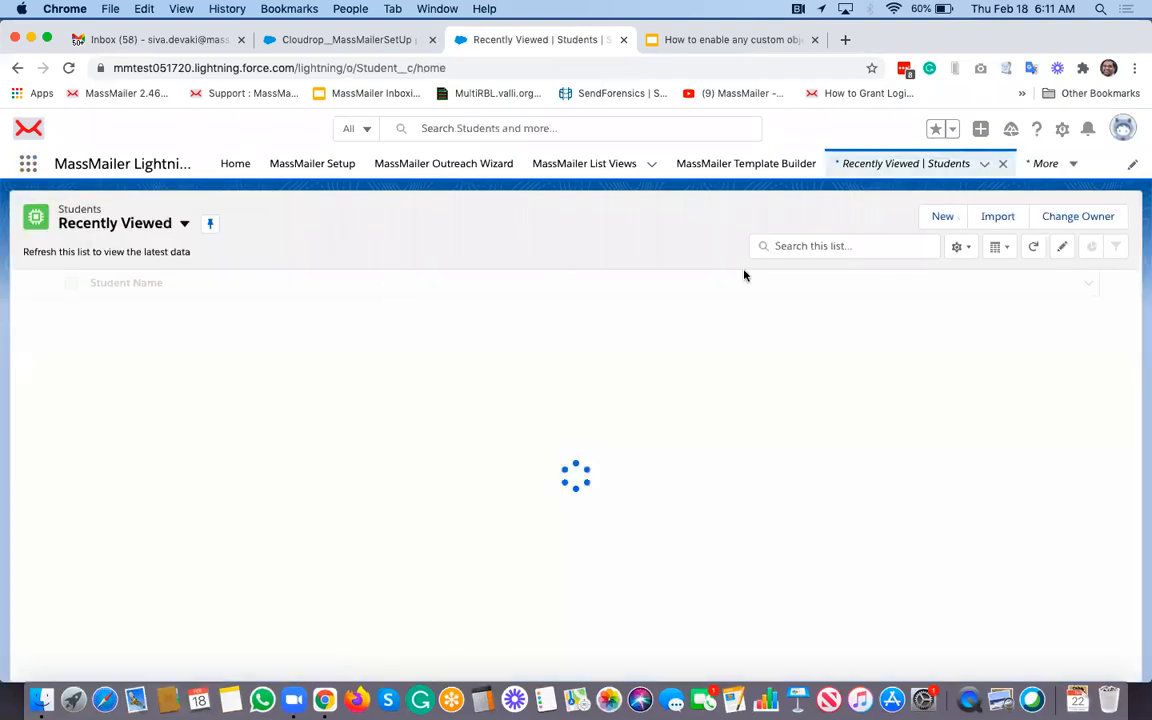
Step: Switch to the All students list view and launch Send Via MassMailer
{"action": "left_click", "coordinate": [178, 224]}
{"action": "left_click", "coordinate": [97, 278]}
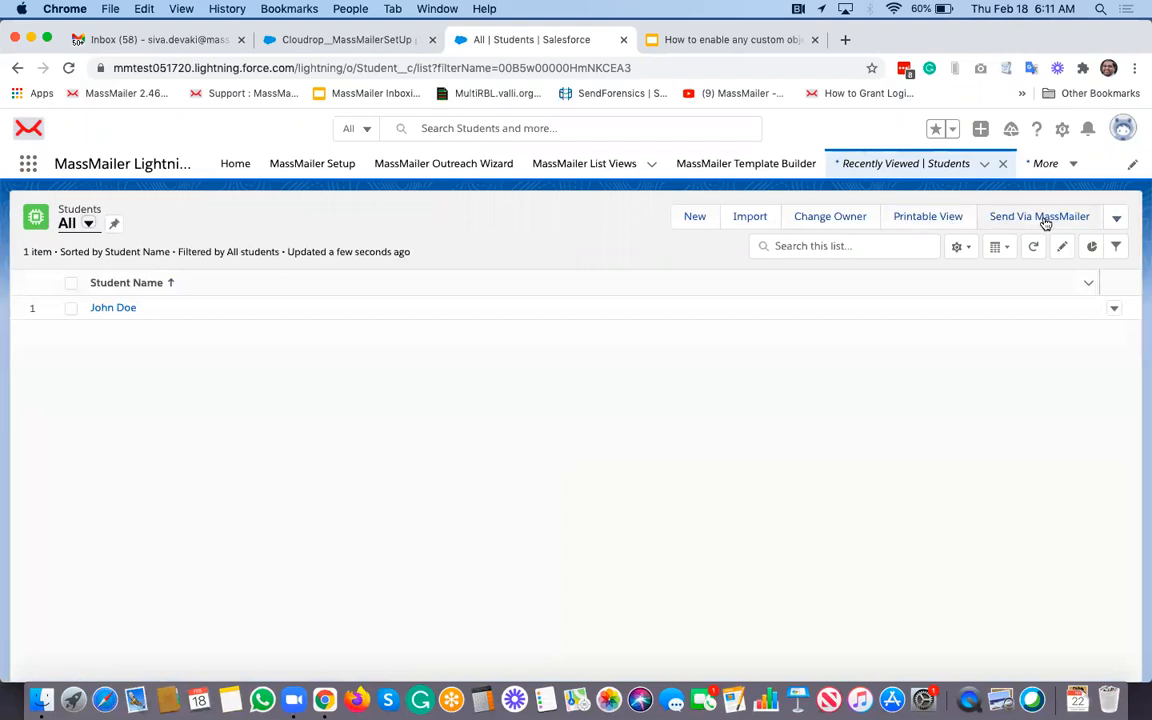
{"action": "left_click", "coordinate": [1117, 219]}
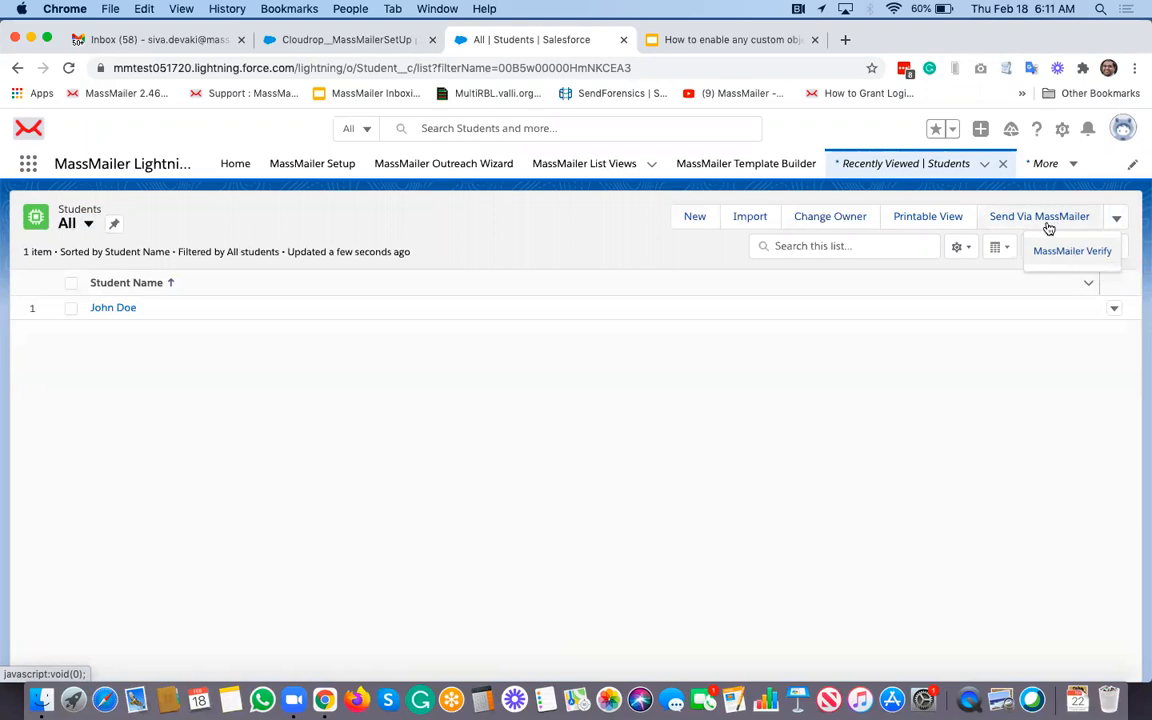
{"action": "left_click", "coordinate": [474, 220]}
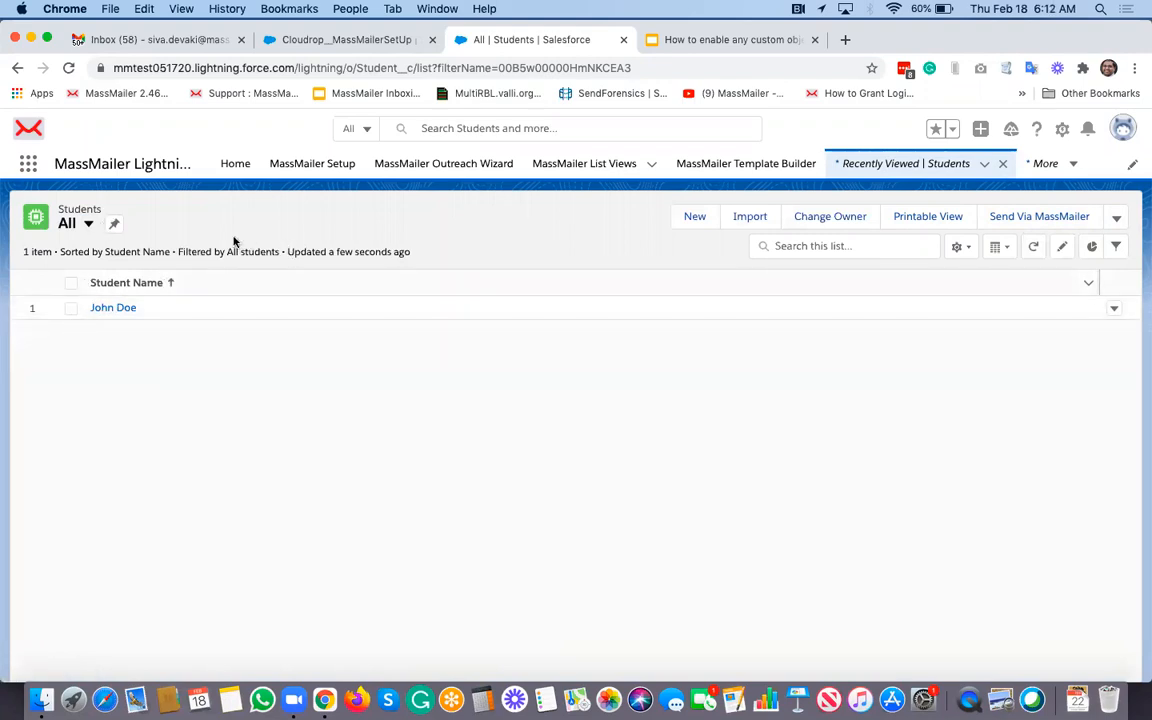
{"action": "left_click", "coordinate": [1040, 217]}
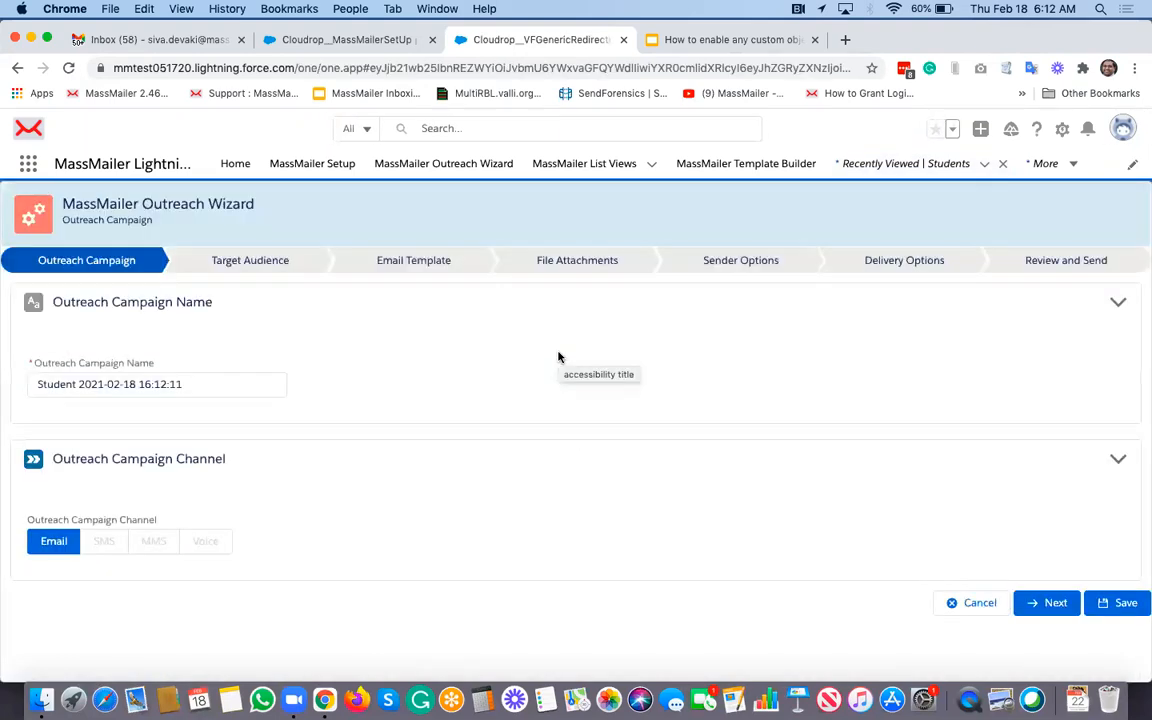
Step: Reach Target Audience, verify John Doe is the only Student recipient, then return to the slide deck
{"action": "left_click", "coordinate": [1046, 603]}
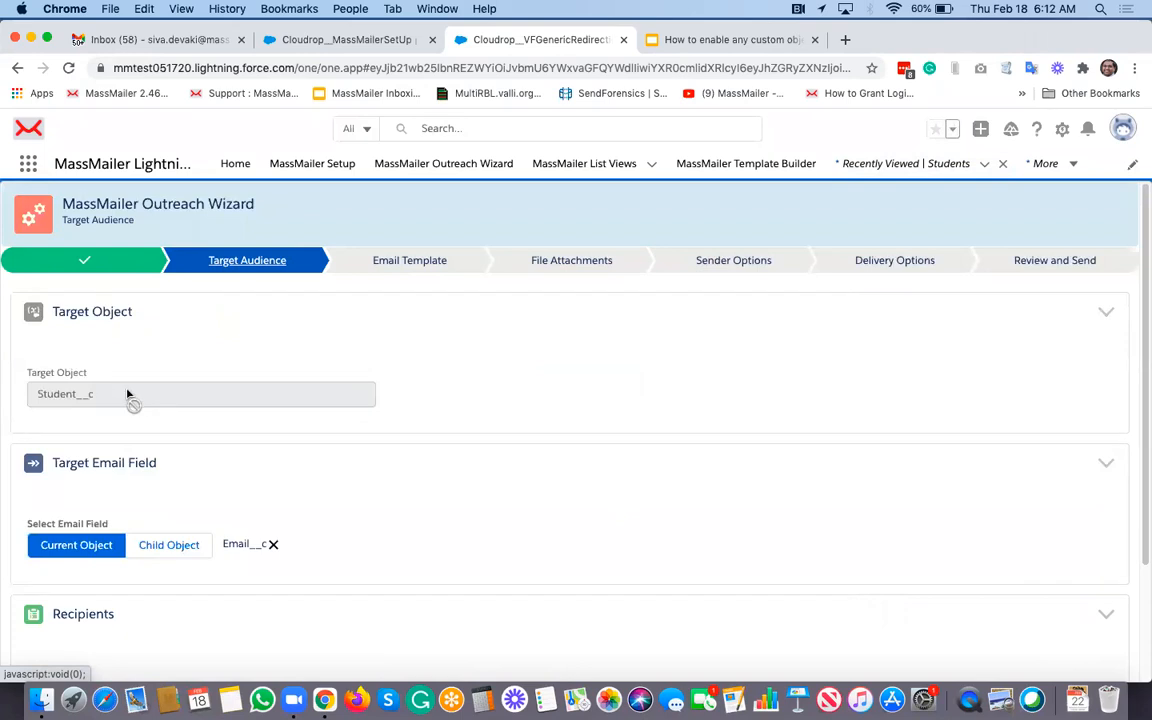
{"action": "scroll", "coordinate": [115, 395], "scroll_direction": "down", "scroll_amount": 3}
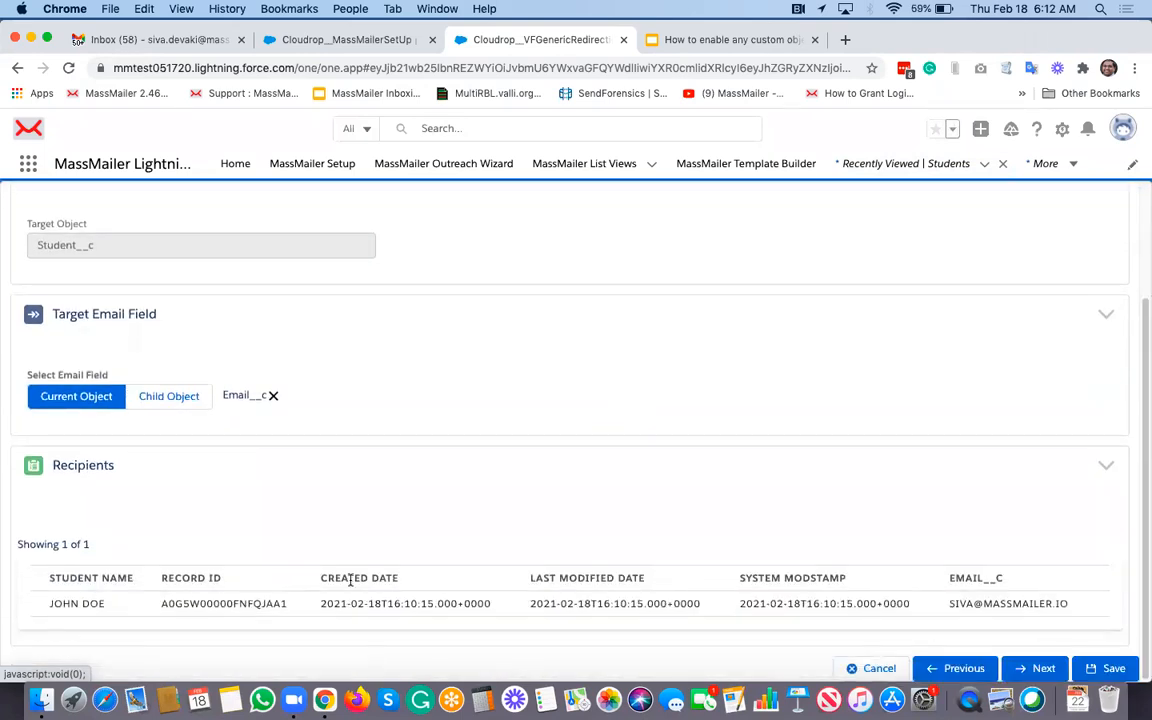
{"action": "scroll", "coordinate": [275, 311], "scroll_direction": "up", "scroll_amount": 3}
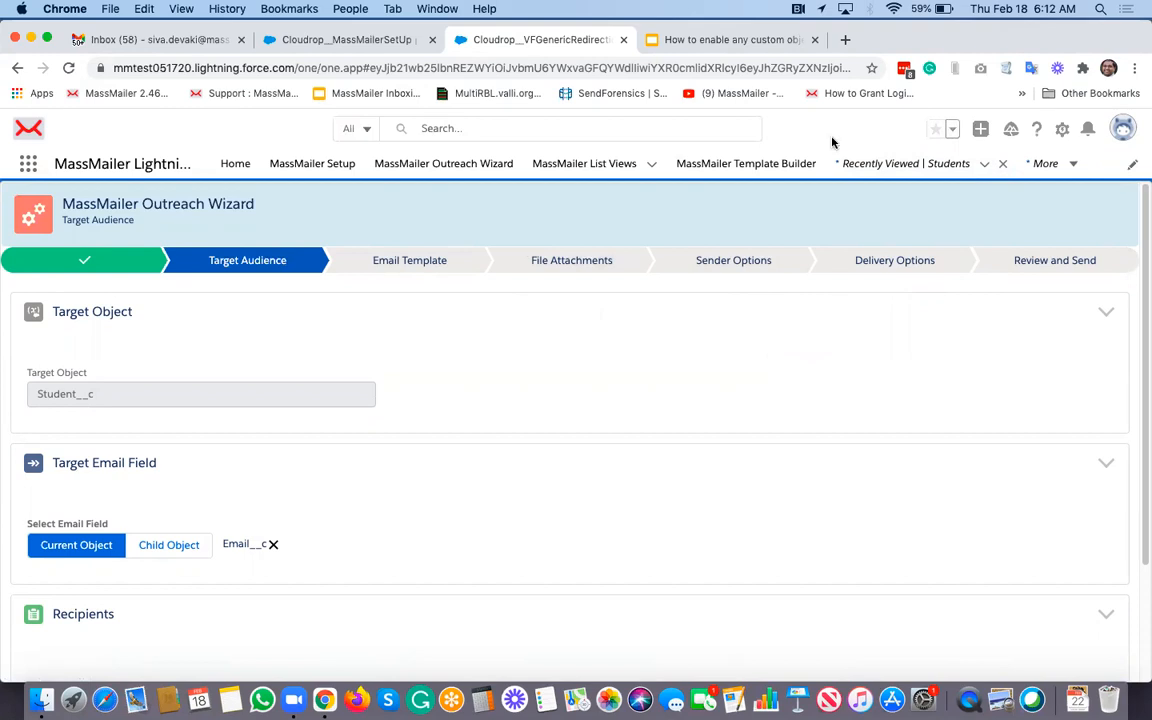
{"action": "left_click", "coordinate": [730, 42]}
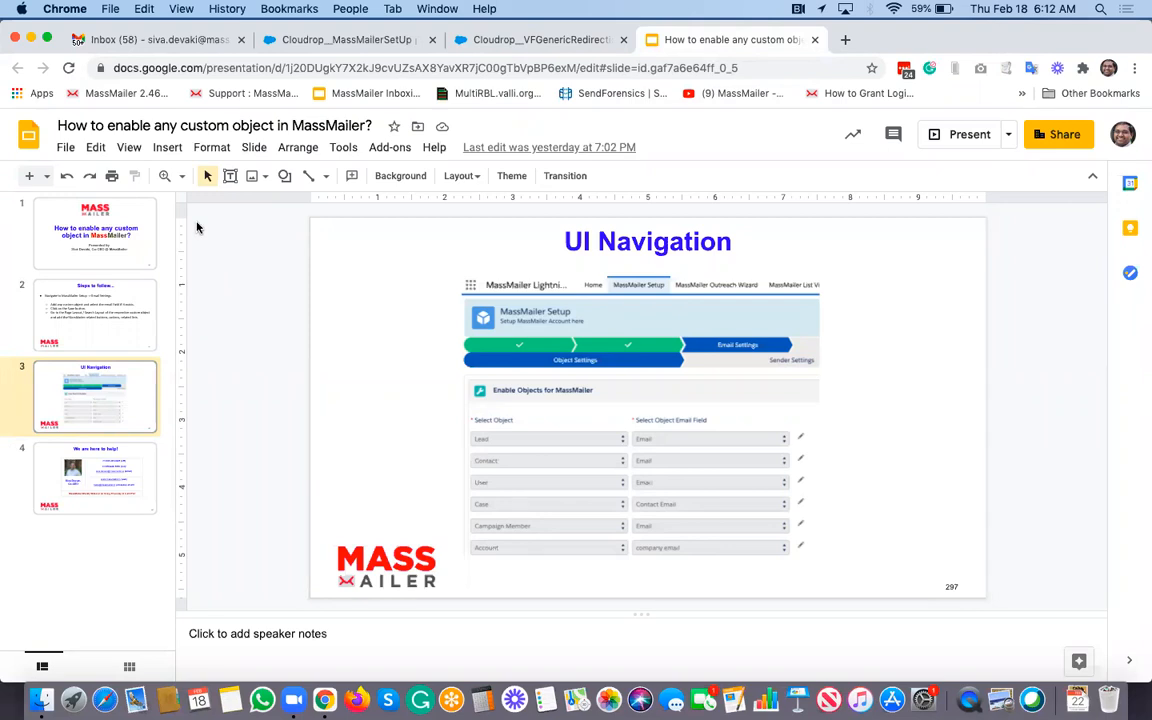
Step: Show slide 4, 'We are here to help!', with MassMailer contact details and the webinar note
{"action": "left_click", "coordinate": [93, 449]}
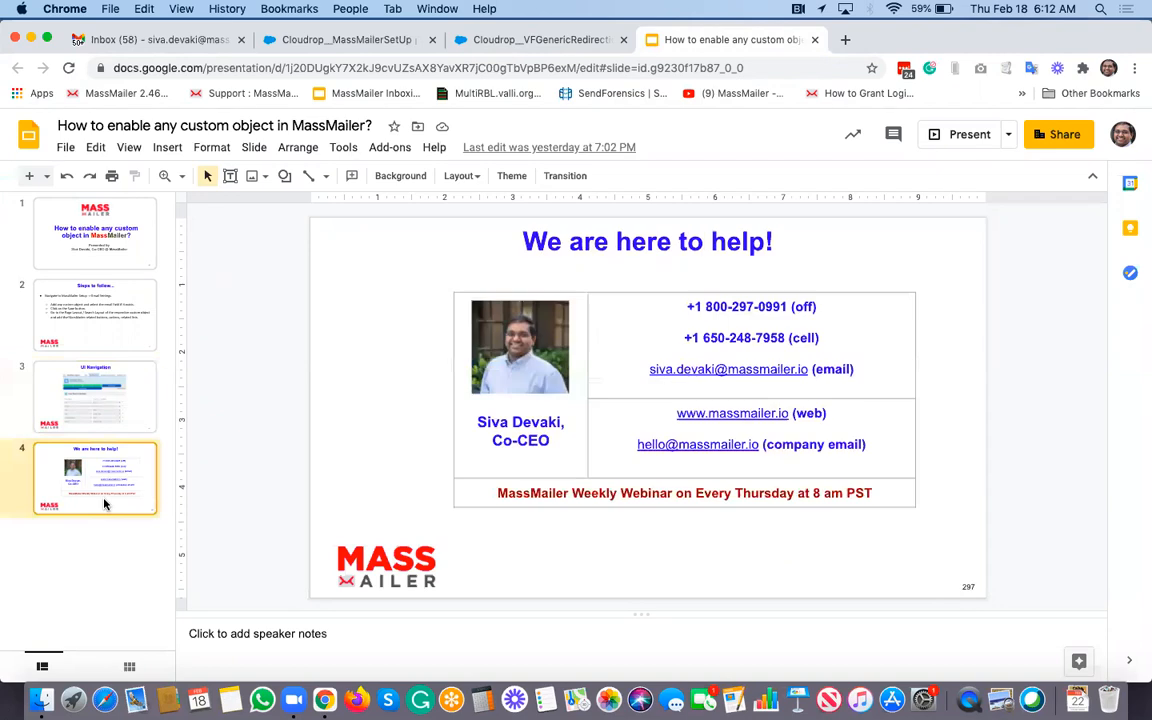
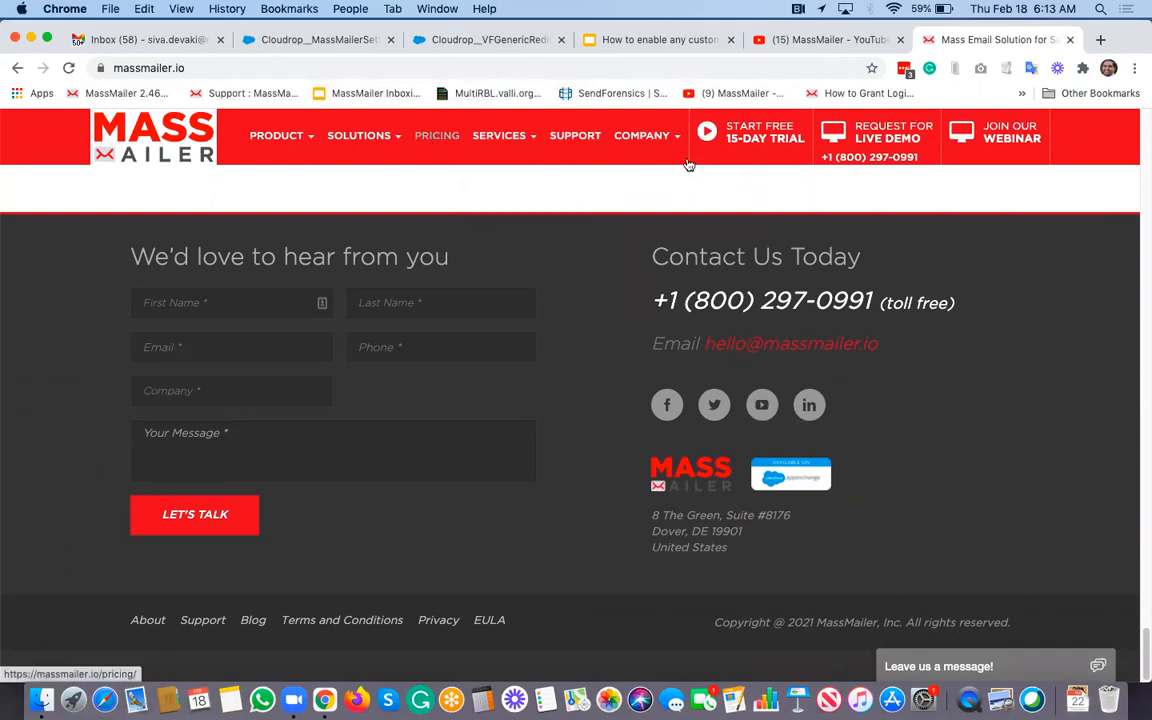
Step: Browse MassMailer's Resources filtered to Videos, then go to the MassMailer SUPPORT site
{"action": "left_click", "coordinate": [644, 262]}
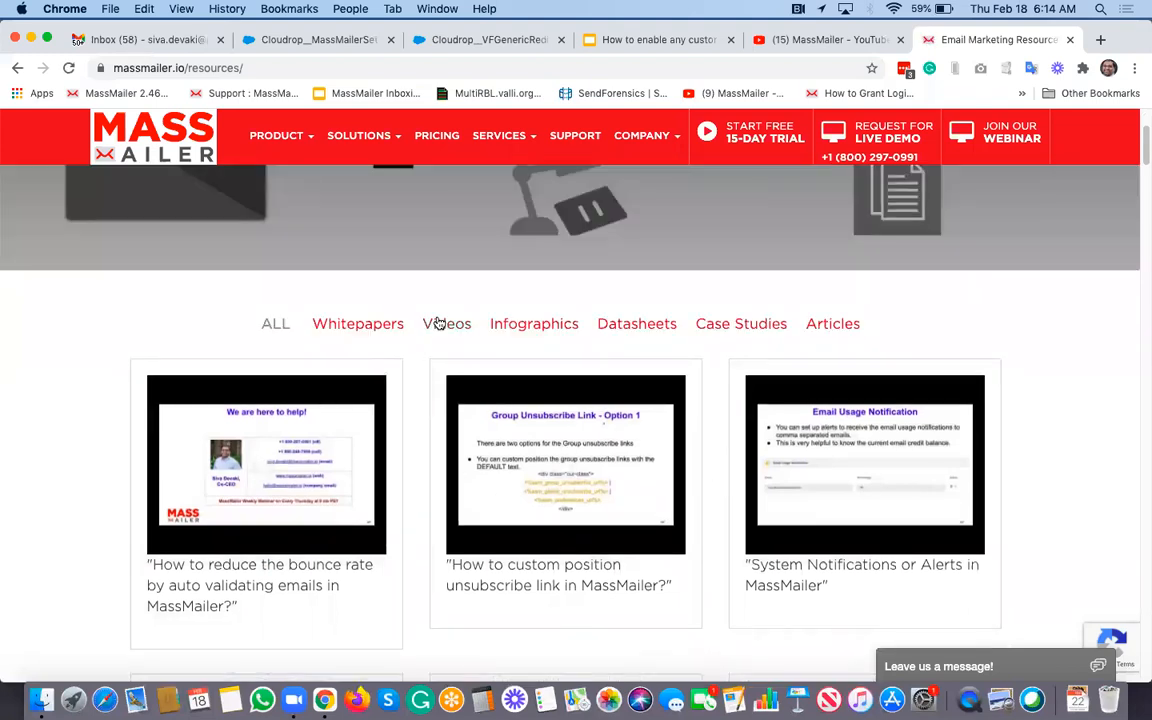
{"action": "left_click", "coordinate": [440, 323]}
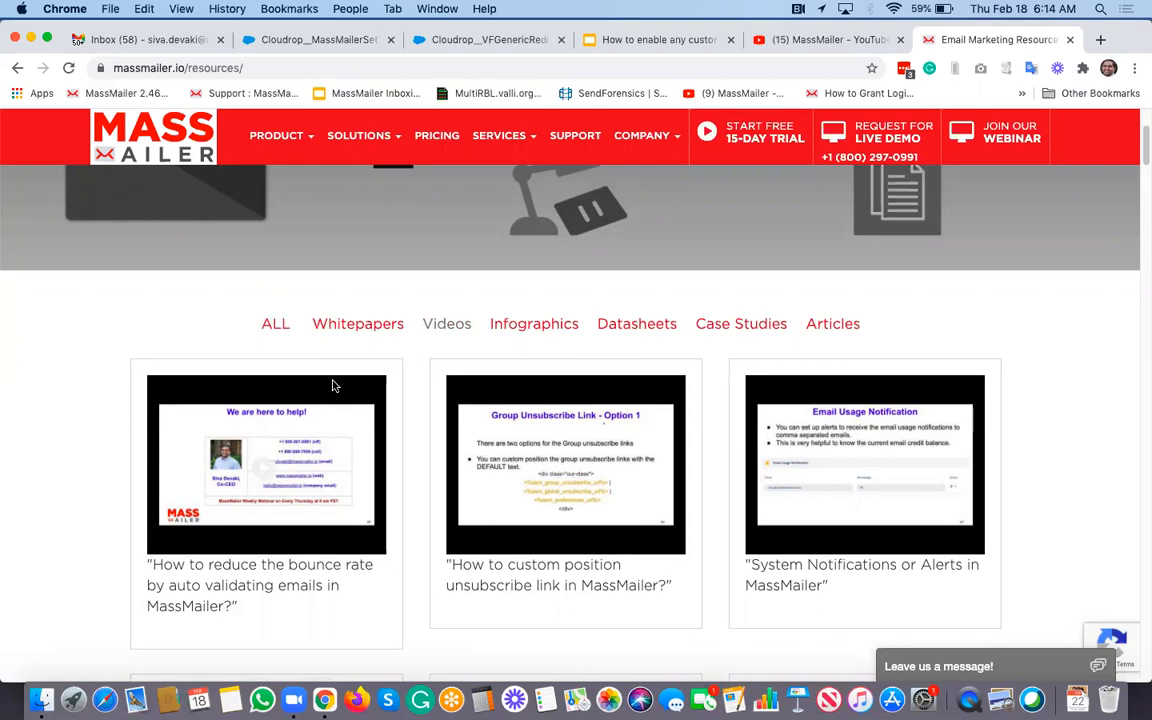
{"action": "scroll", "coordinate": [160, 411], "scroll_direction": "down", "scroll_amount": 5}
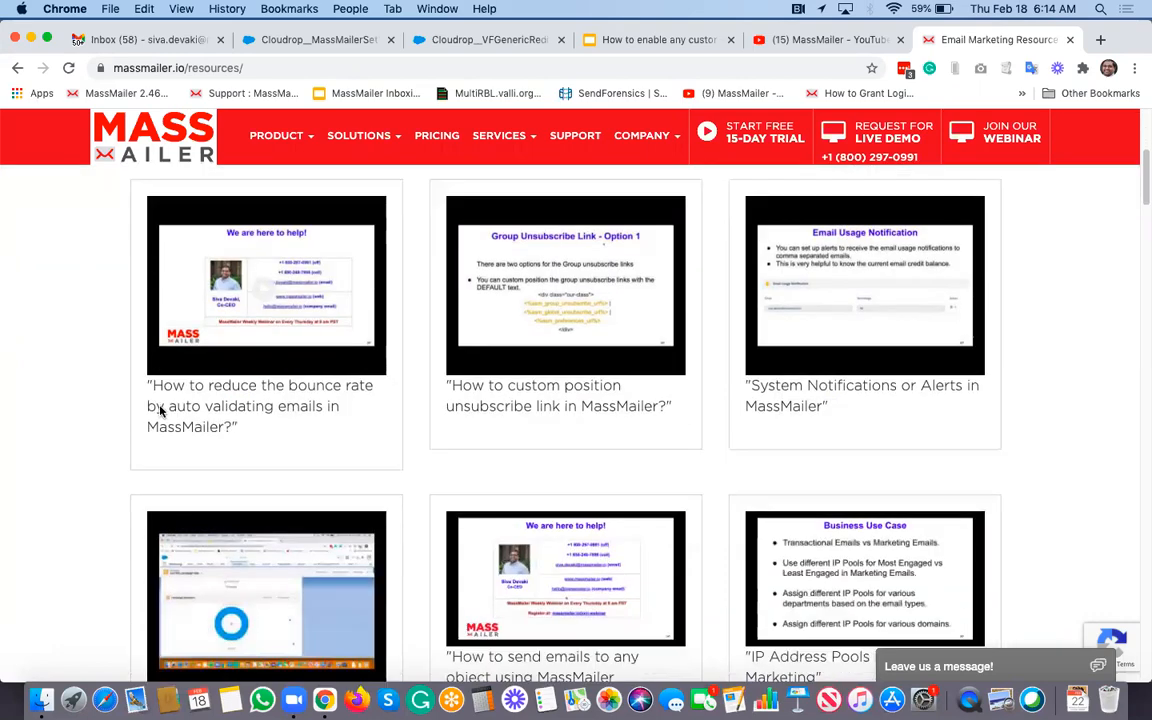
{"action": "scroll", "coordinate": [160, 411], "scroll_direction": "down", "scroll_amount": 3}
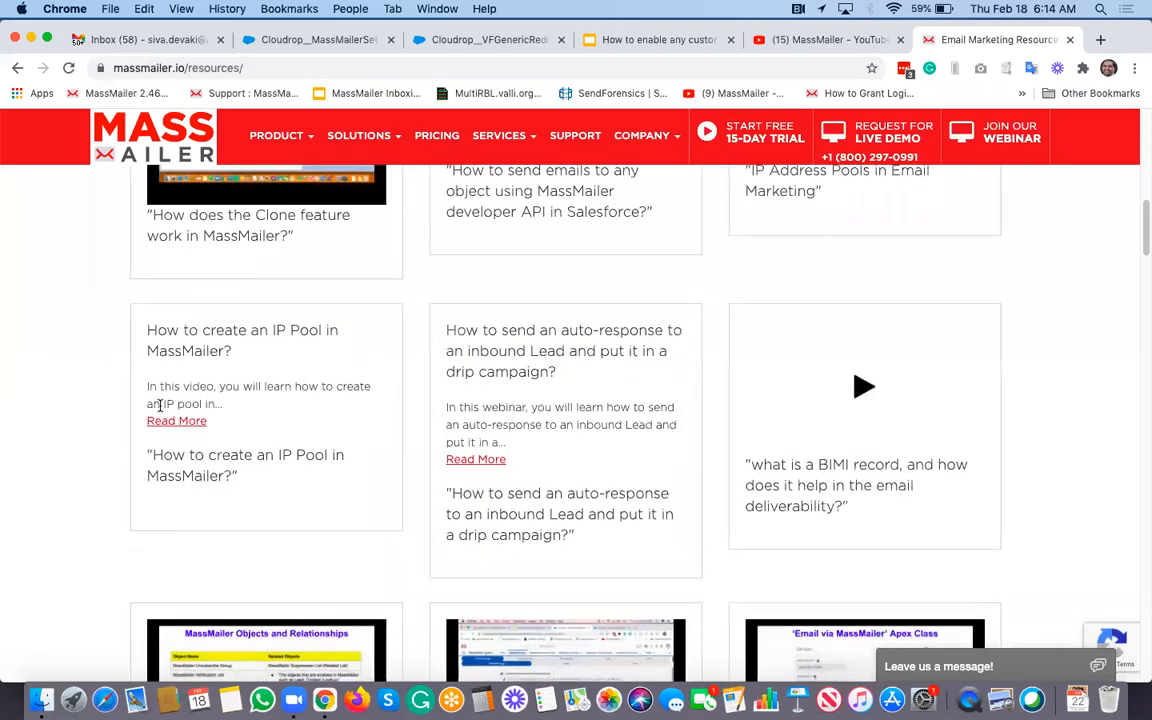
{"action": "scroll", "coordinate": [160, 405], "scroll_direction": "down", "scroll_amount": 3}
{"action": "scroll", "coordinate": [160, 408], "scroll_direction": "up", "scroll_amount": 10}
{"action": "scroll", "coordinate": [160, 411], "scroll_direction": "down", "scroll_amount": 2}
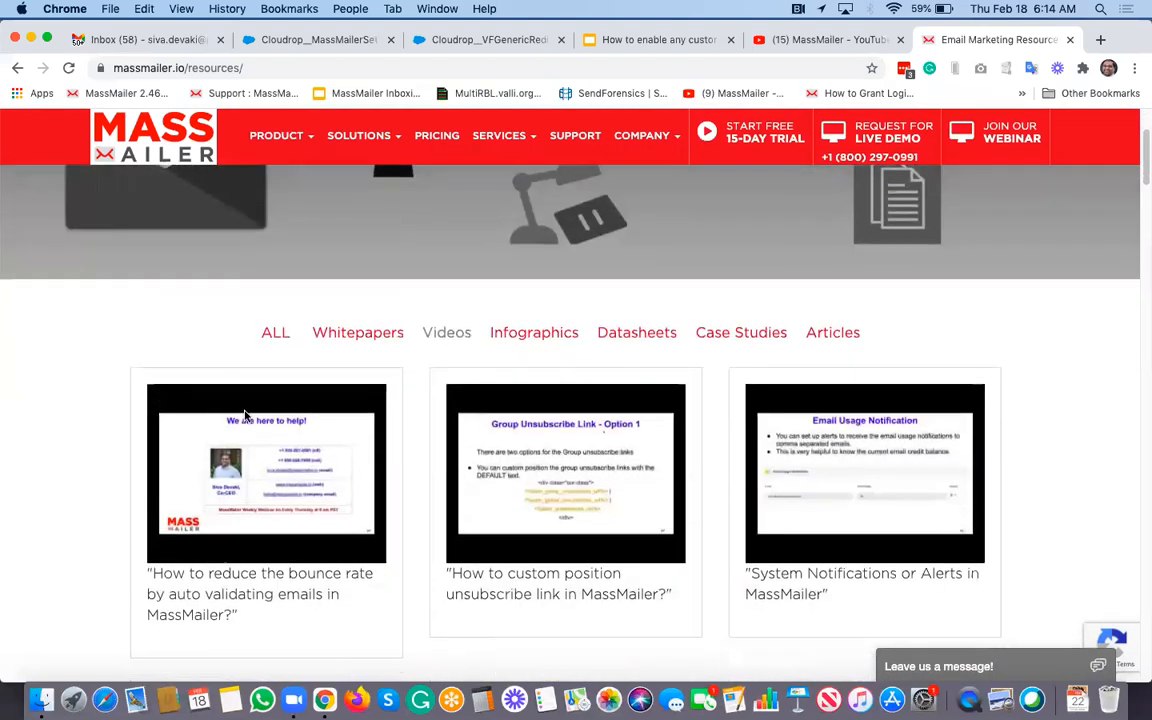
{"action": "left_click", "coordinate": [576, 139]}
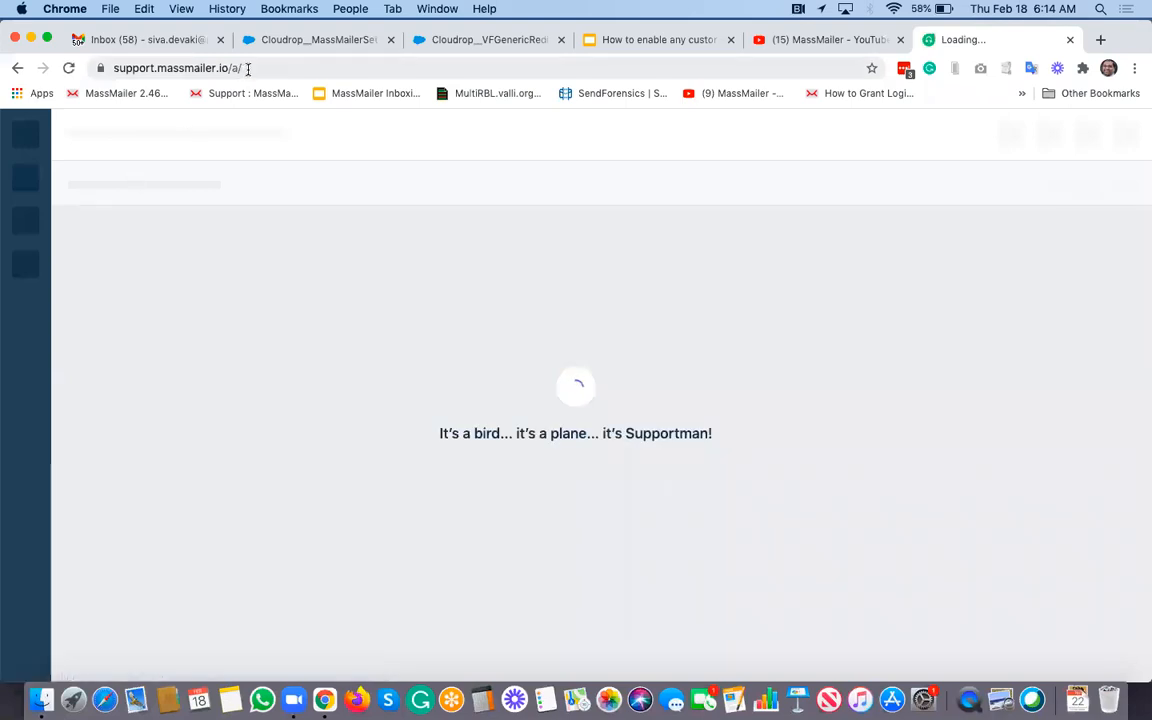
Step: Load the MassMailer Help Center at support.massmailer.io/
{"action": "left_click", "coordinate": [290, 67]}
{"action": "key", "text": "BackSpace"}
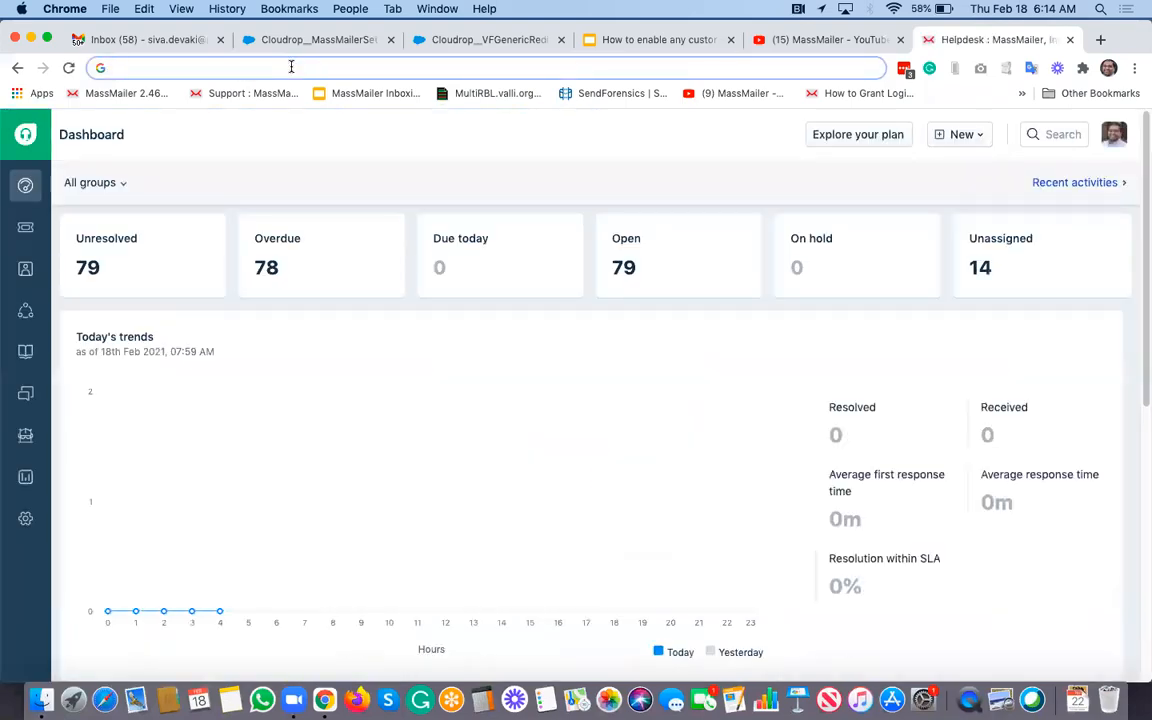
{"action": "type", "text": "support.massmailer.io/su"}
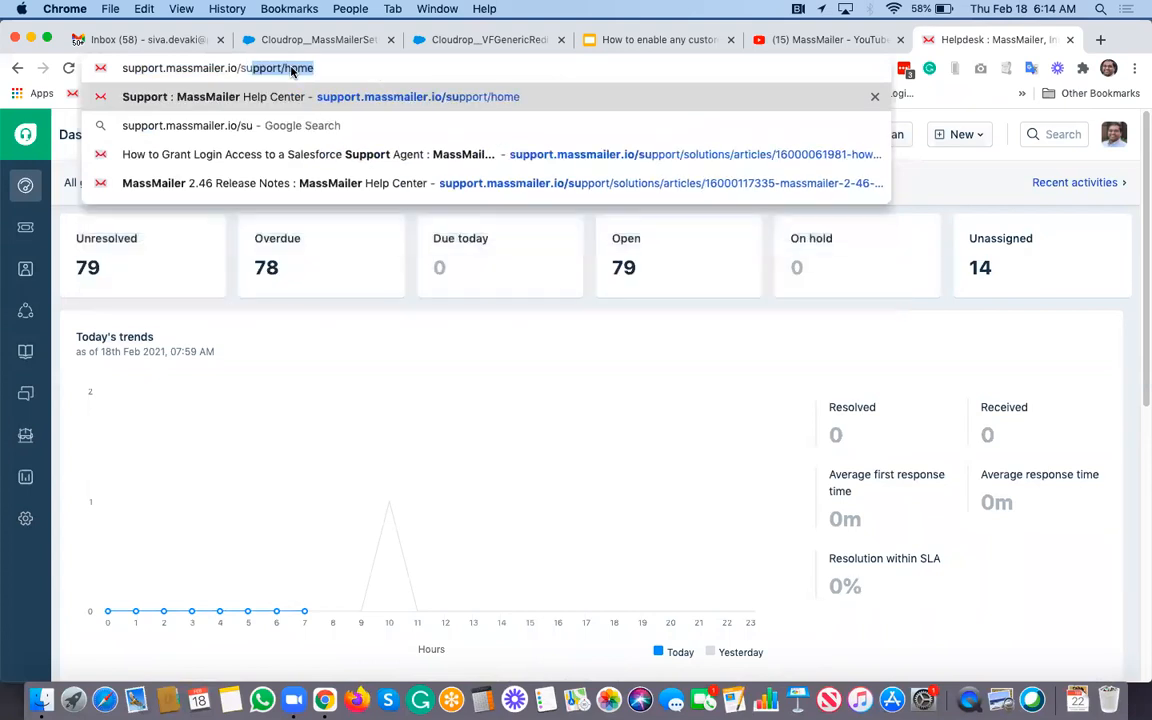
{"action": "key", "text": "Return"}
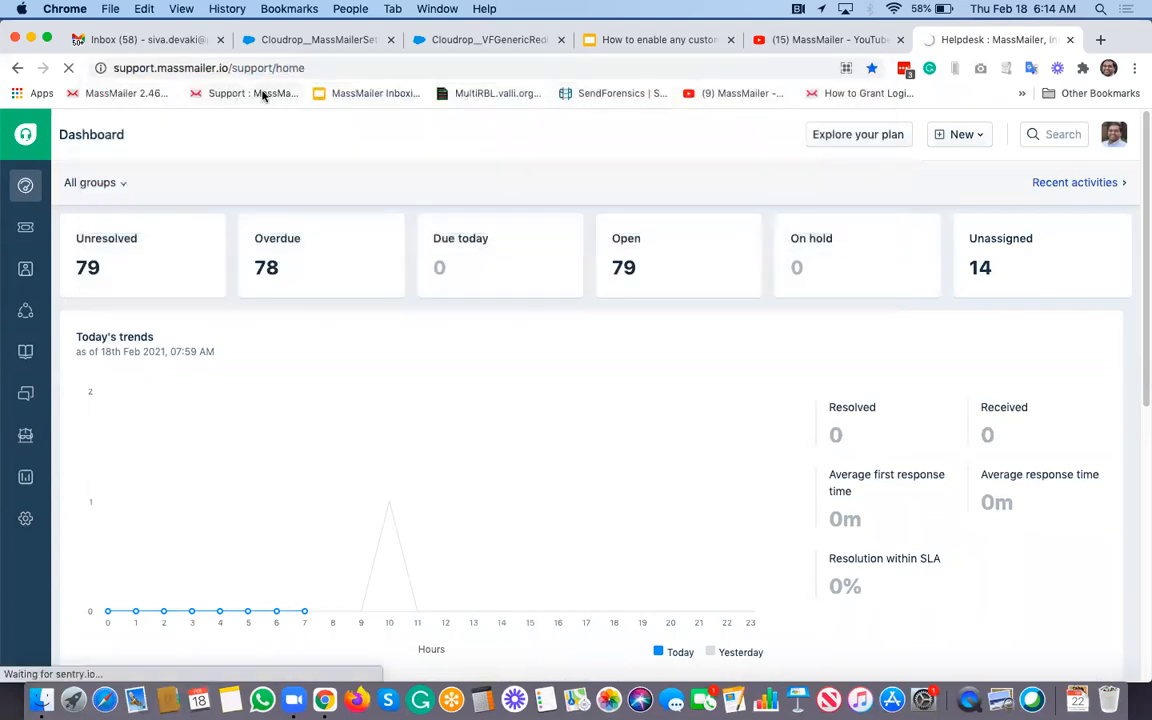
Step: Open the Webinar Videos folder under MassMailer: Videos and browse its articles
{"action": "scroll", "coordinate": [462, 314], "scroll_direction": "down", "scroll_amount": 5}
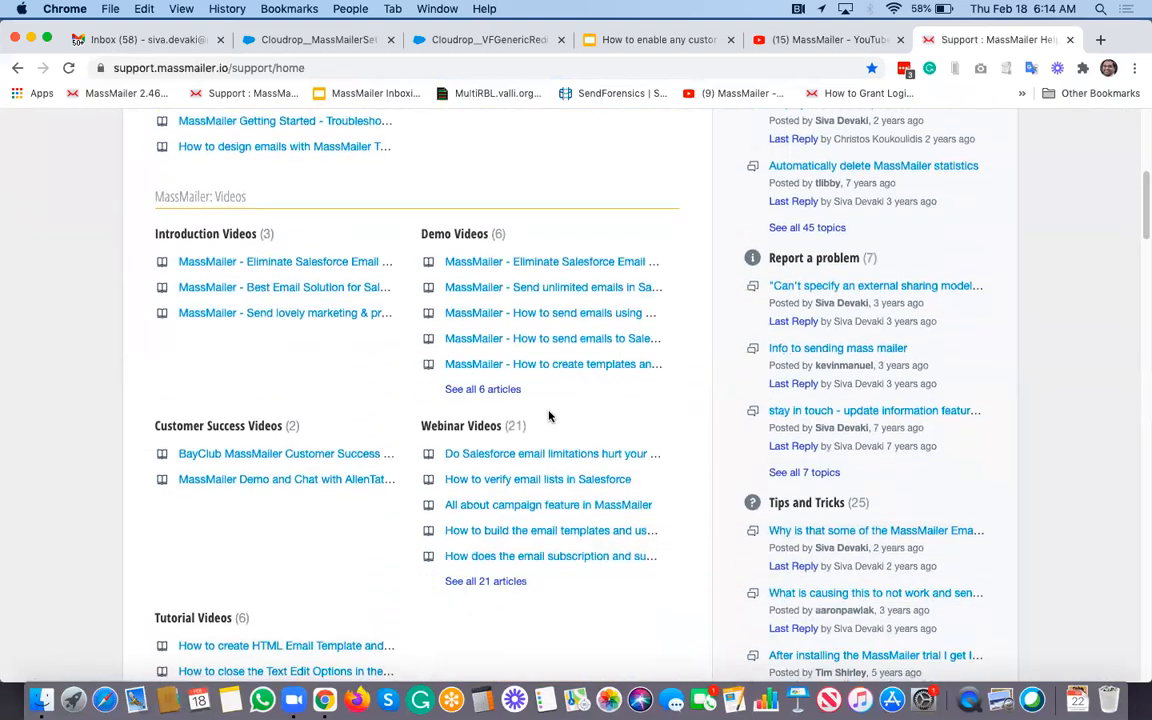
{"action": "scroll", "coordinate": [462, 314], "scroll_direction": "down", "scroll_amount": 2}
{"action": "left_click", "coordinate": [474, 341]}
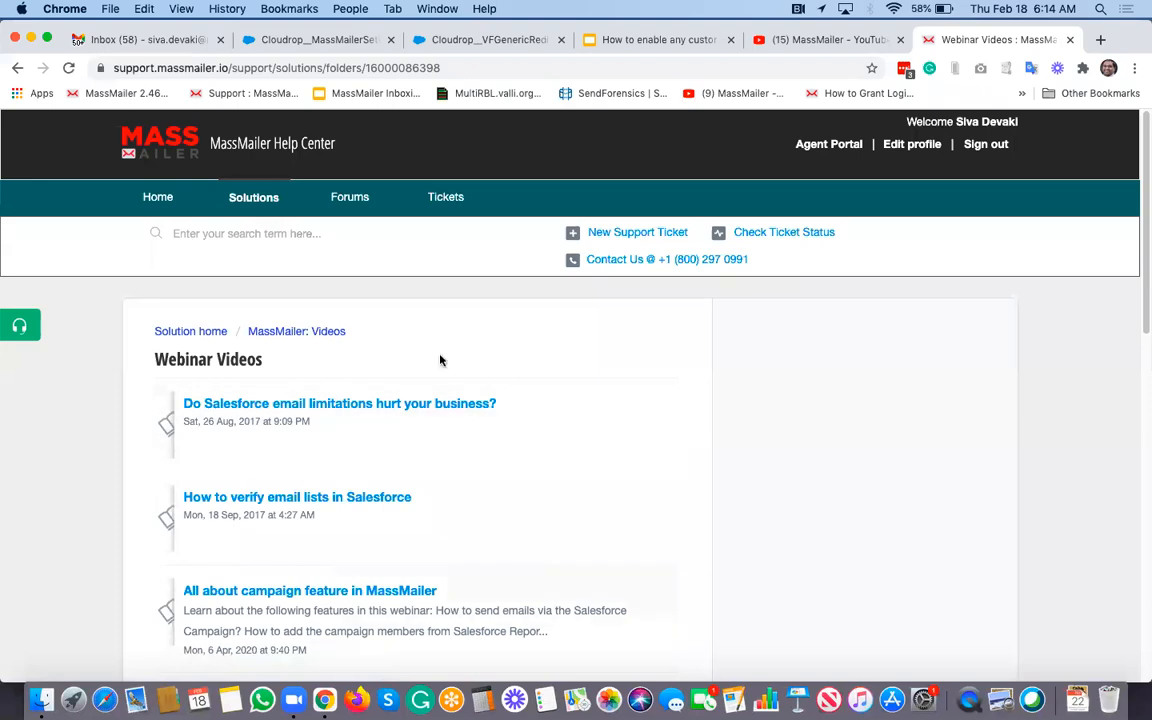
{"action": "scroll", "coordinate": [557, 484], "scroll_direction": "down", "scroll_amount": 7}
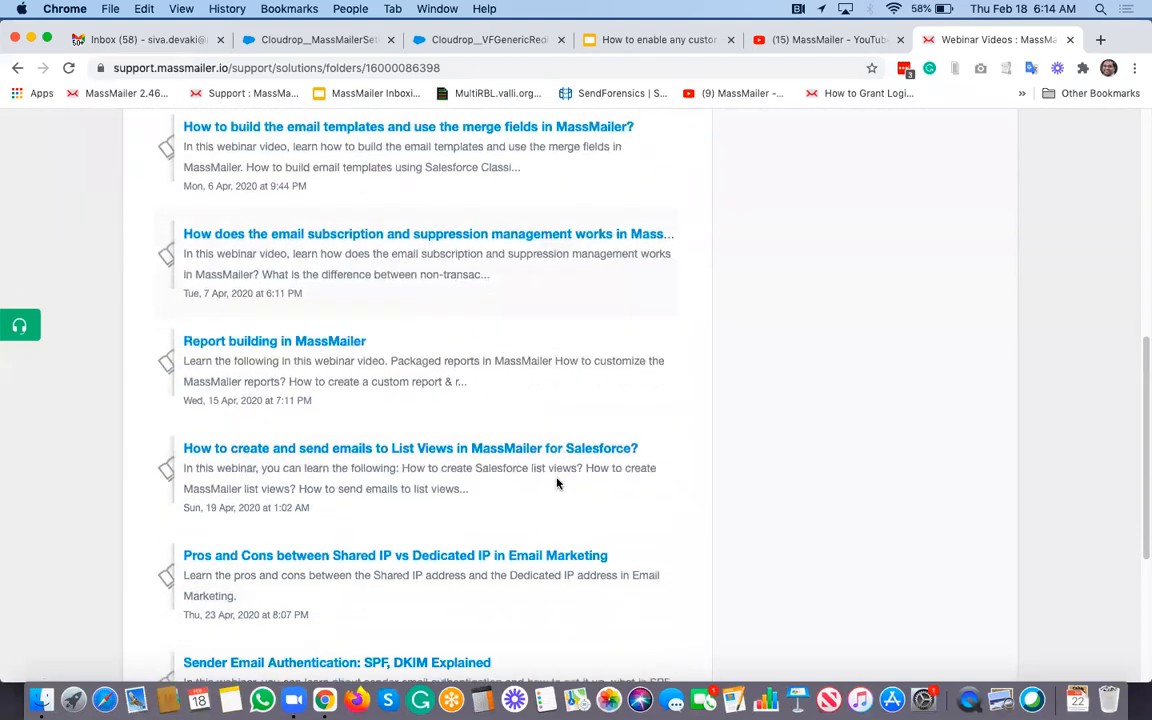
{"action": "scroll", "coordinate": [557, 484], "scroll_direction": "up", "scroll_amount": 7}
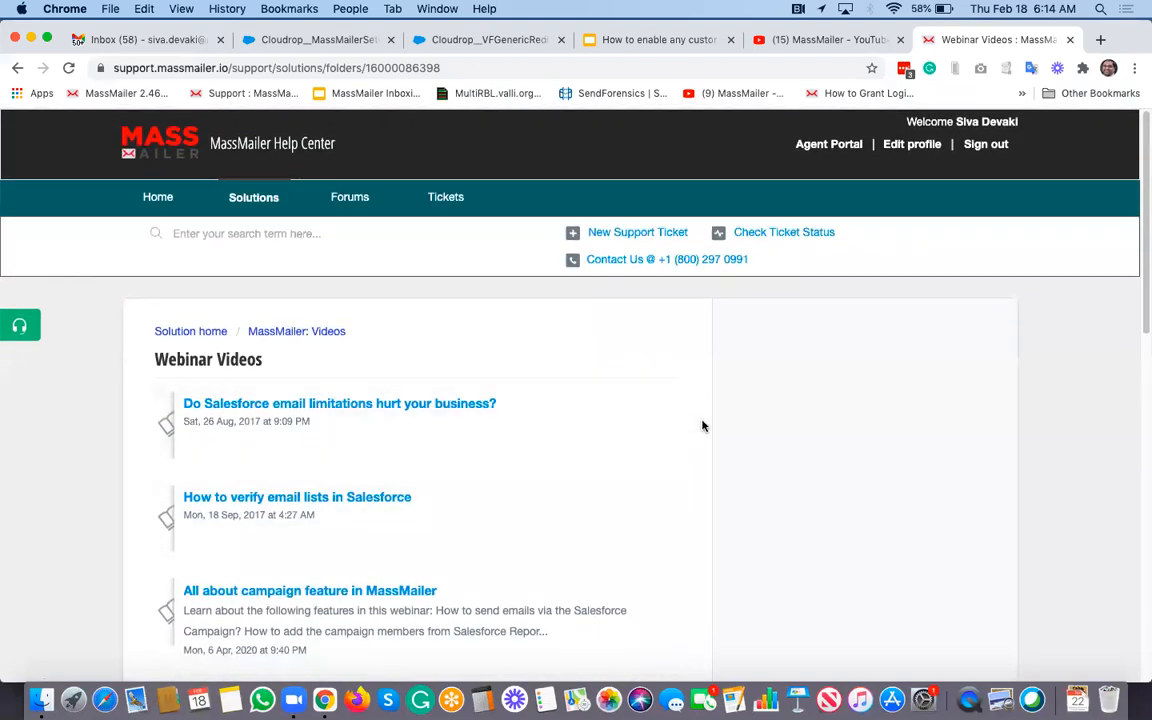
{"action": "scroll", "coordinate": [702, 426], "scroll_direction": "down", "scroll_amount": 4}
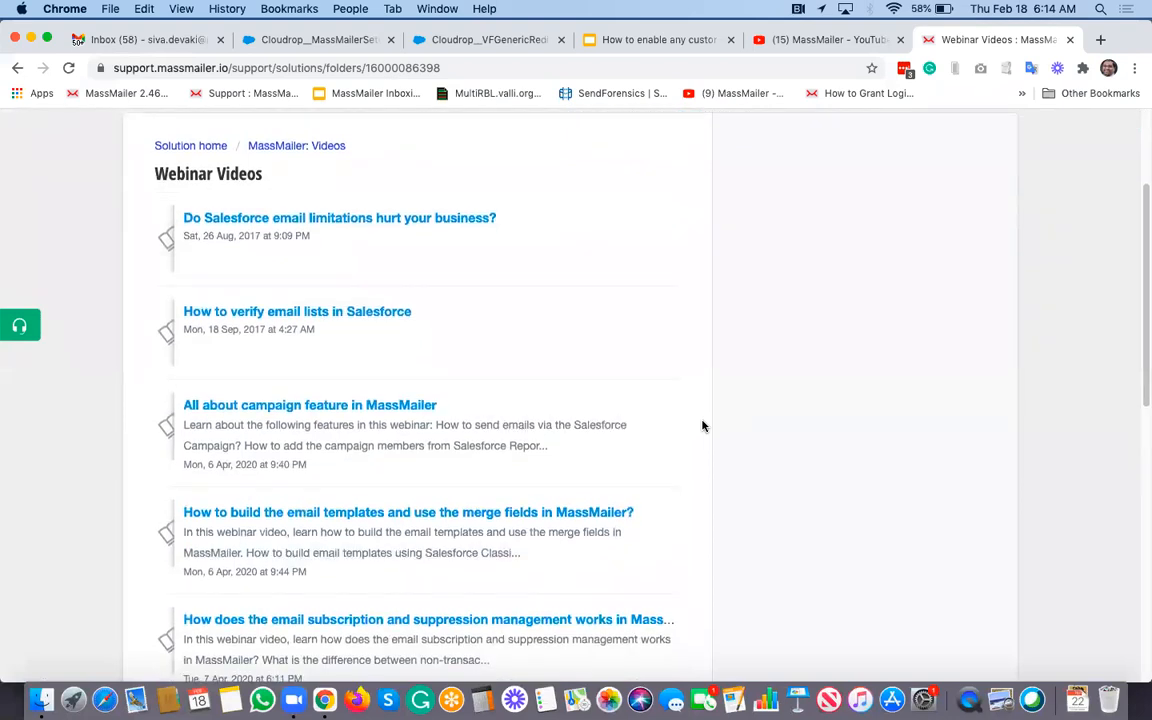
Step: Browse the uploads on the MassMailer YouTube channel's Videos tab
{"action": "left_click", "coordinate": [807, 40]}
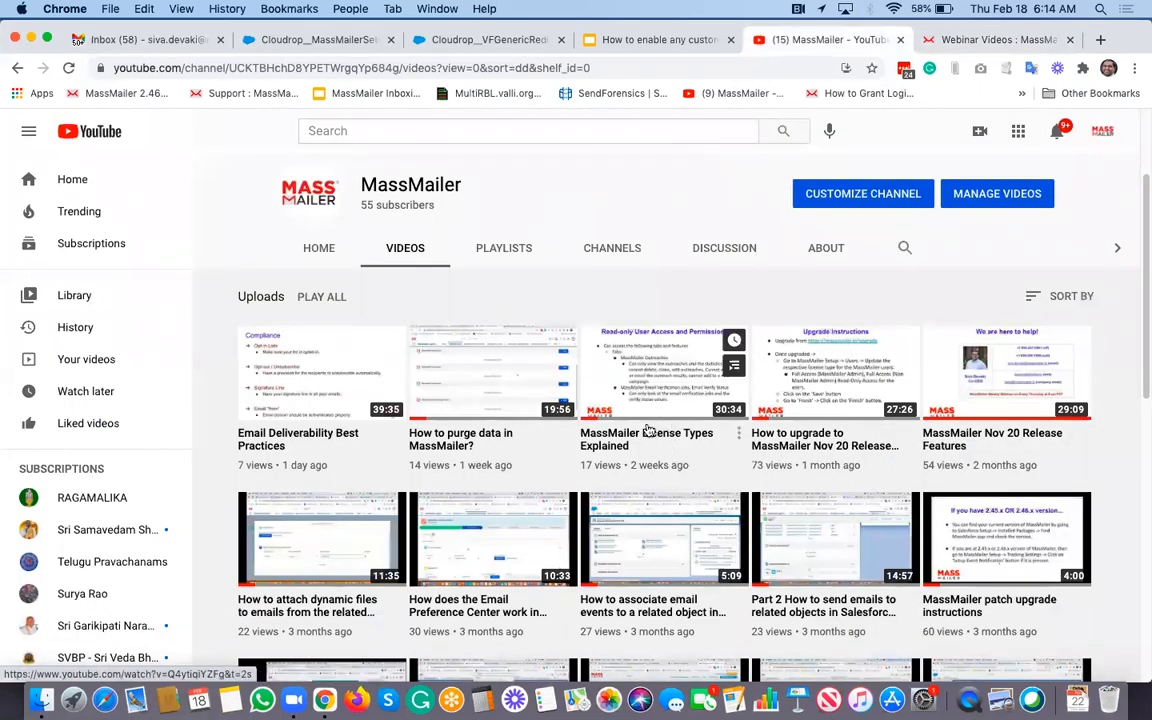
{"action": "scroll", "coordinate": [648, 430], "scroll_direction": "down", "scroll_amount": 3}
{"action": "scroll", "coordinate": [803, 546], "scroll_direction": "down", "scroll_amount": 3}
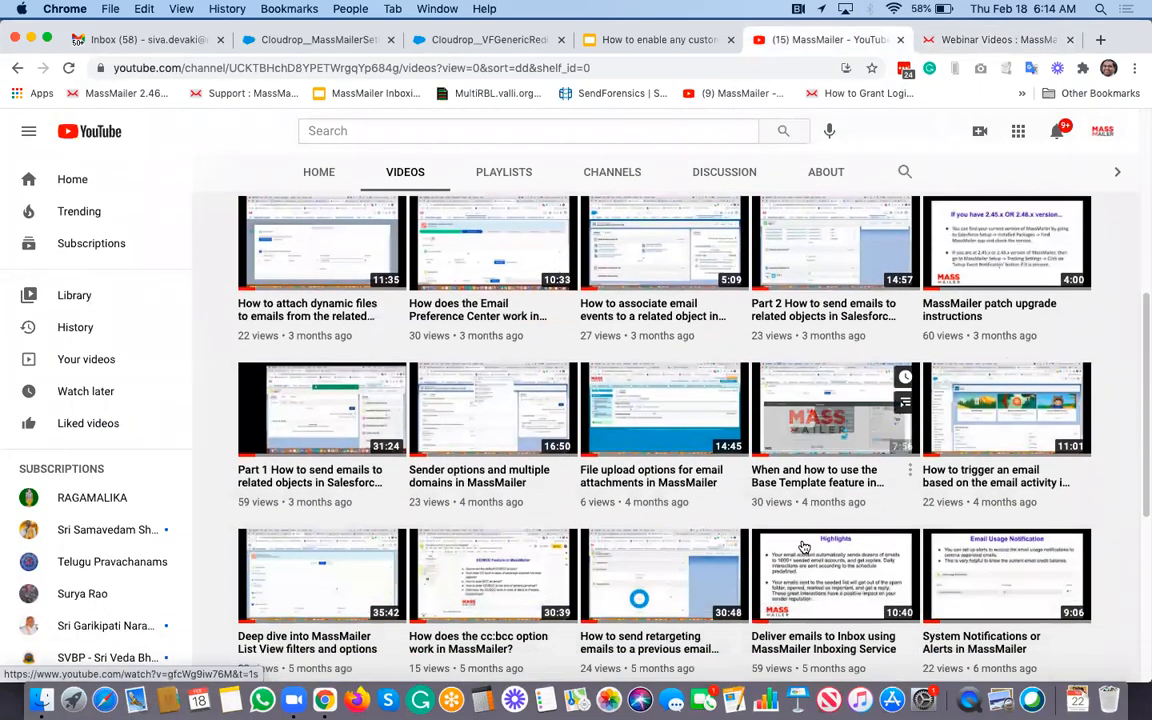
{"action": "scroll", "coordinate": [802, 547], "scroll_direction": "up", "scroll_amount": 10}
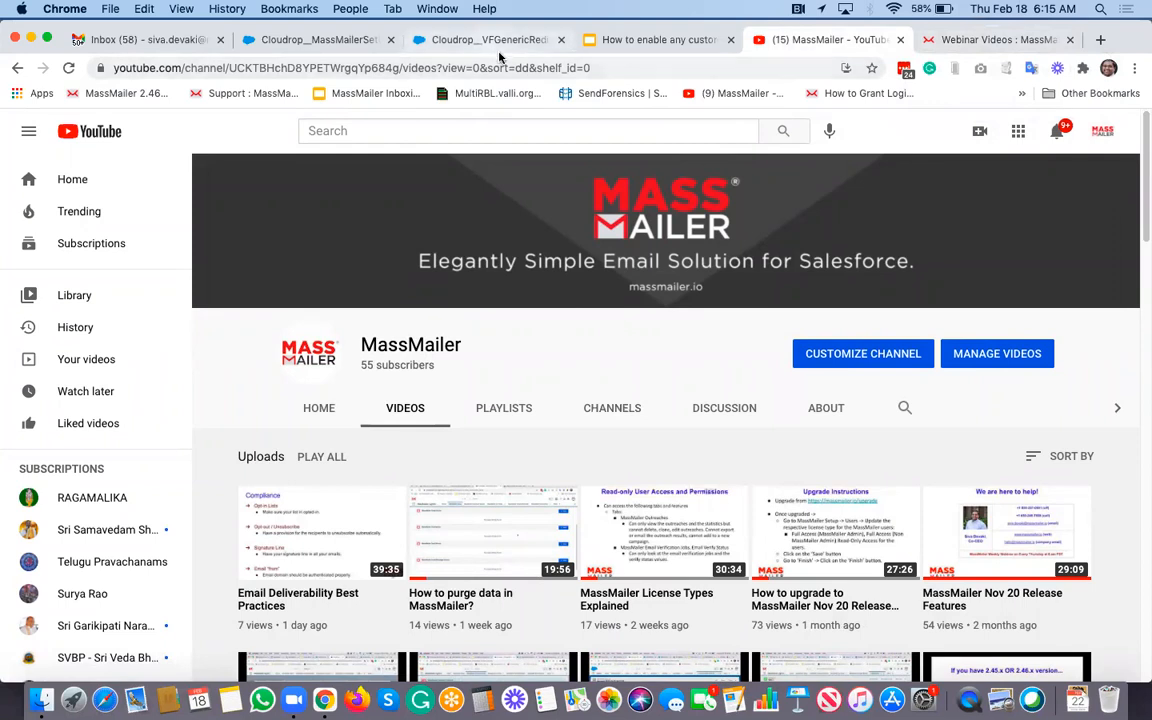
Step: Switch briefly to Zoom, then return to the Salesforce Outreach Wizard tab
{"action": "key", "text": "super+Tab"}
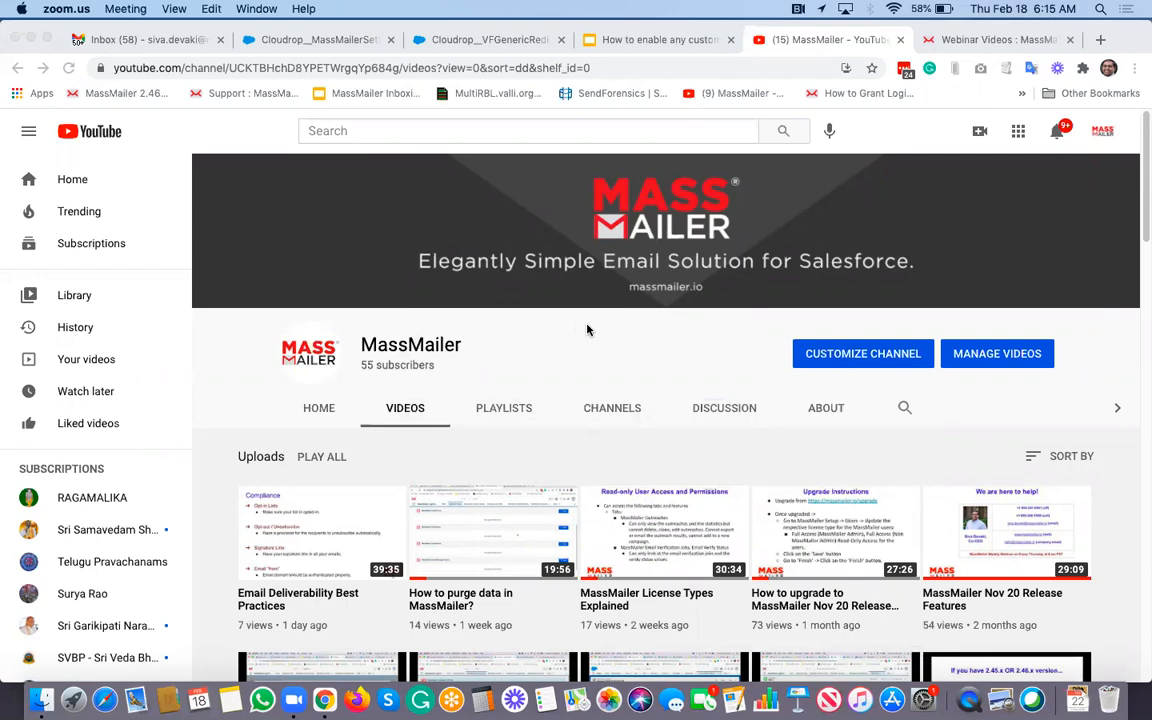
{"action": "left_click", "coordinate": [950, 127]}
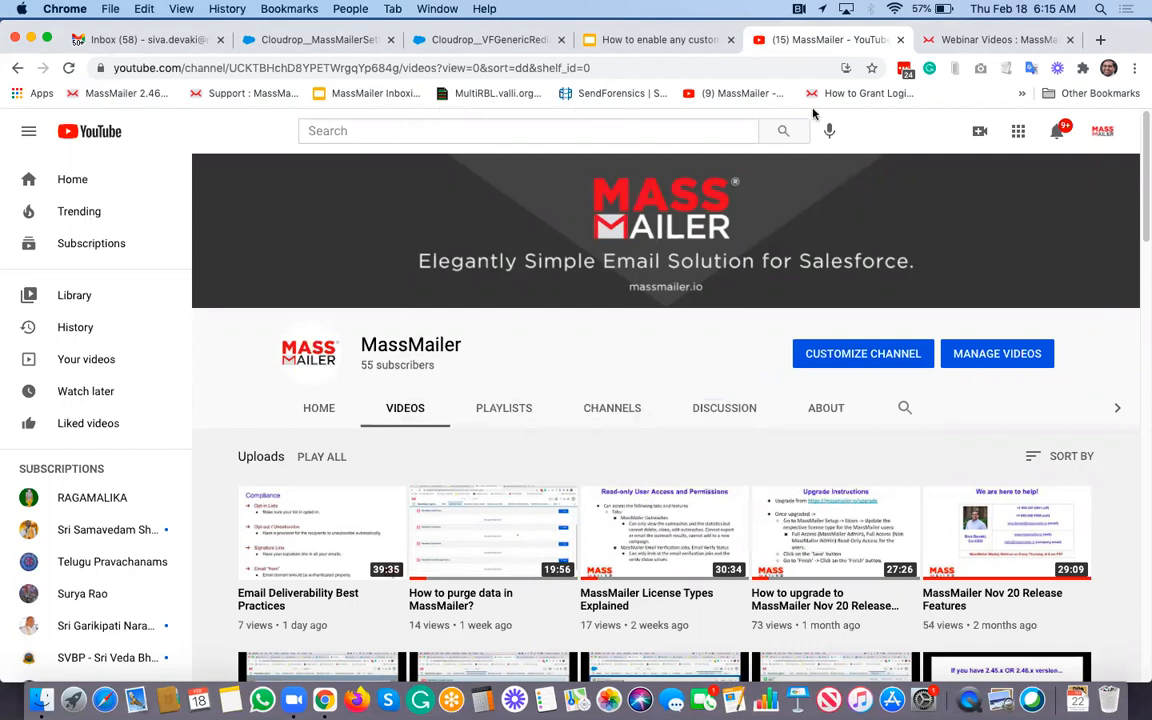
{"action": "left_click", "coordinate": [514, 36]}
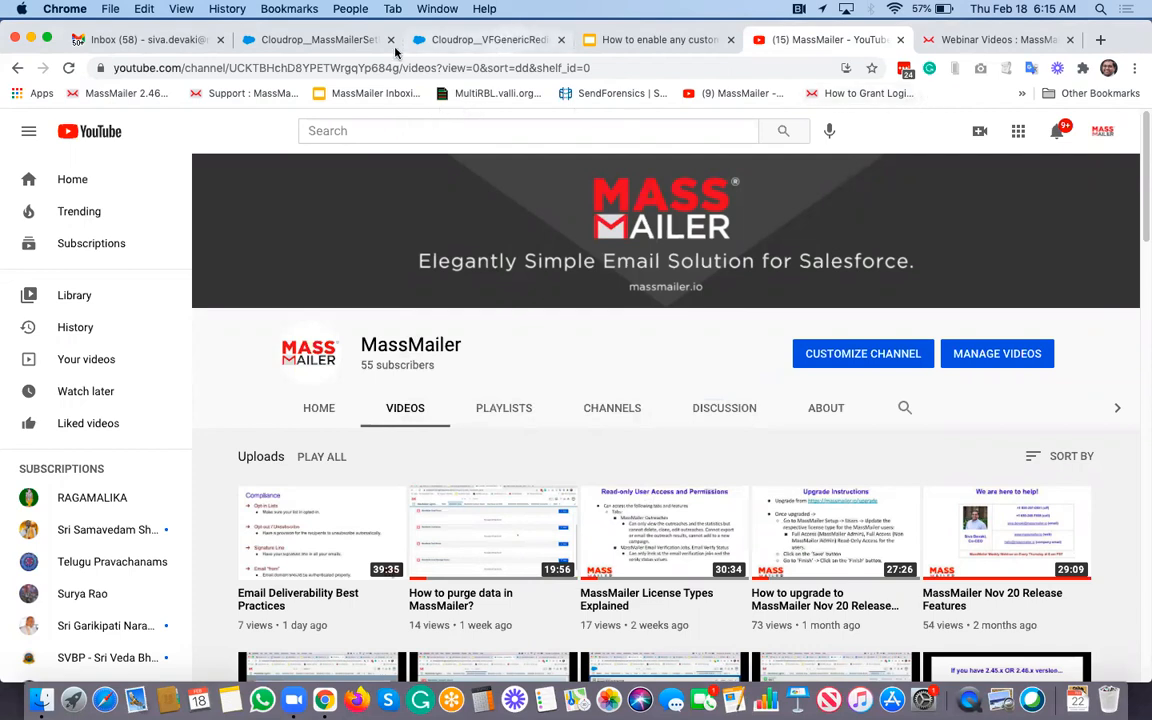
Step: Check the MassMailer Setup email field mappings, then open Students via an App Launcher search for 'studen'
{"action": "left_click", "coordinate": [352, 45]}
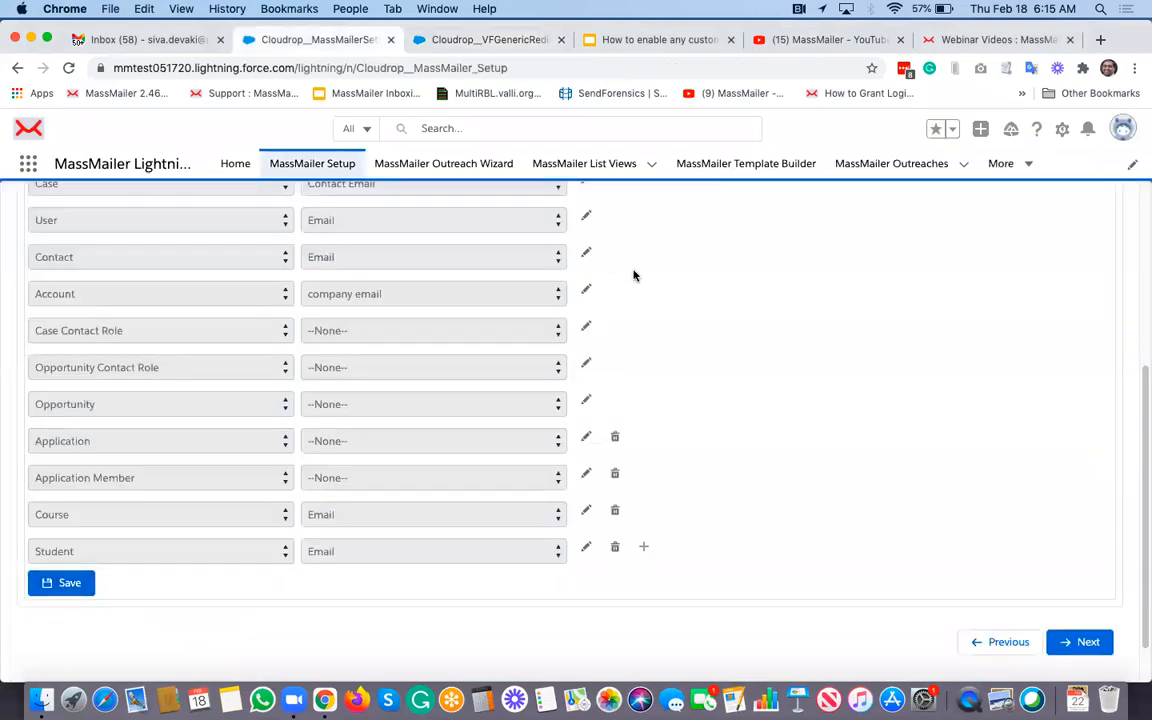
{"action": "left_click", "coordinate": [495, 46]}
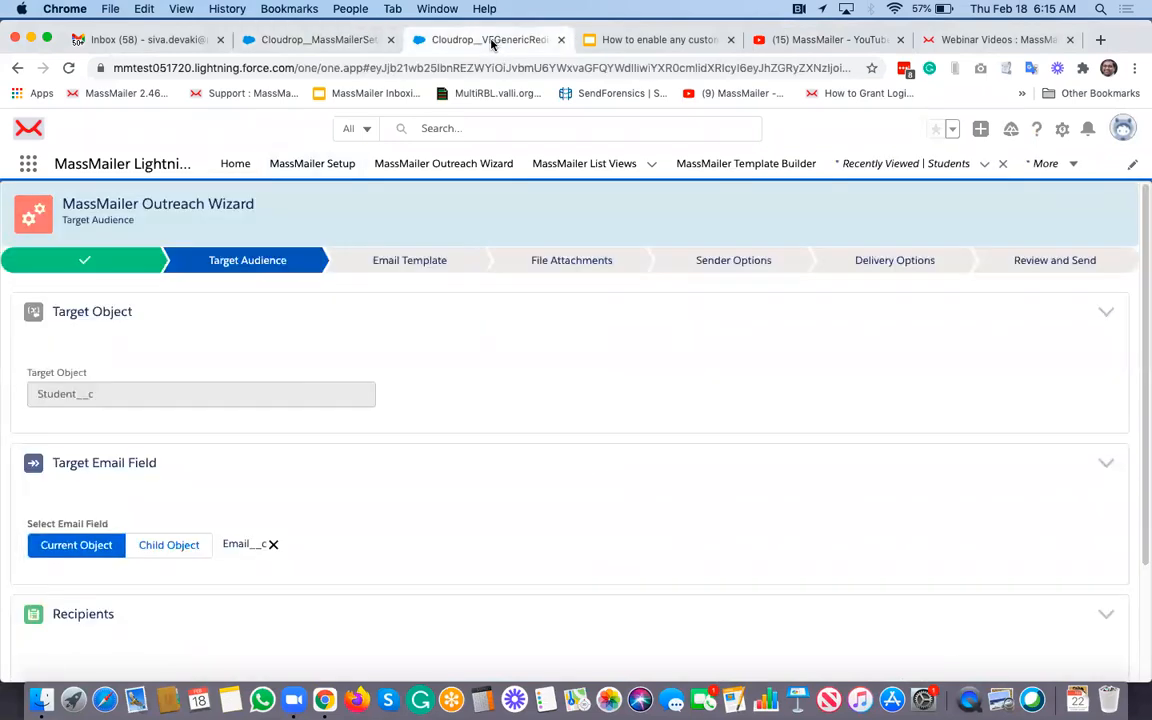
{"action": "left_click", "coordinate": [28, 163]}
{"action": "type", "text": "stud"}
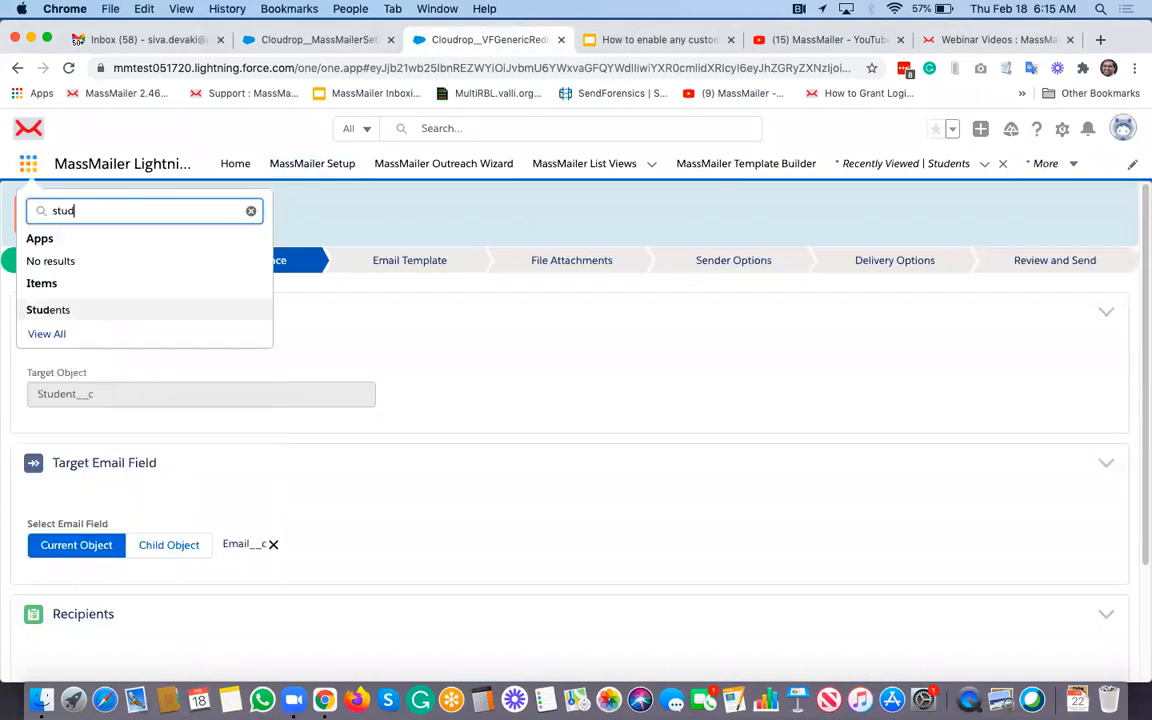
{"action": "type", "text": "en"}
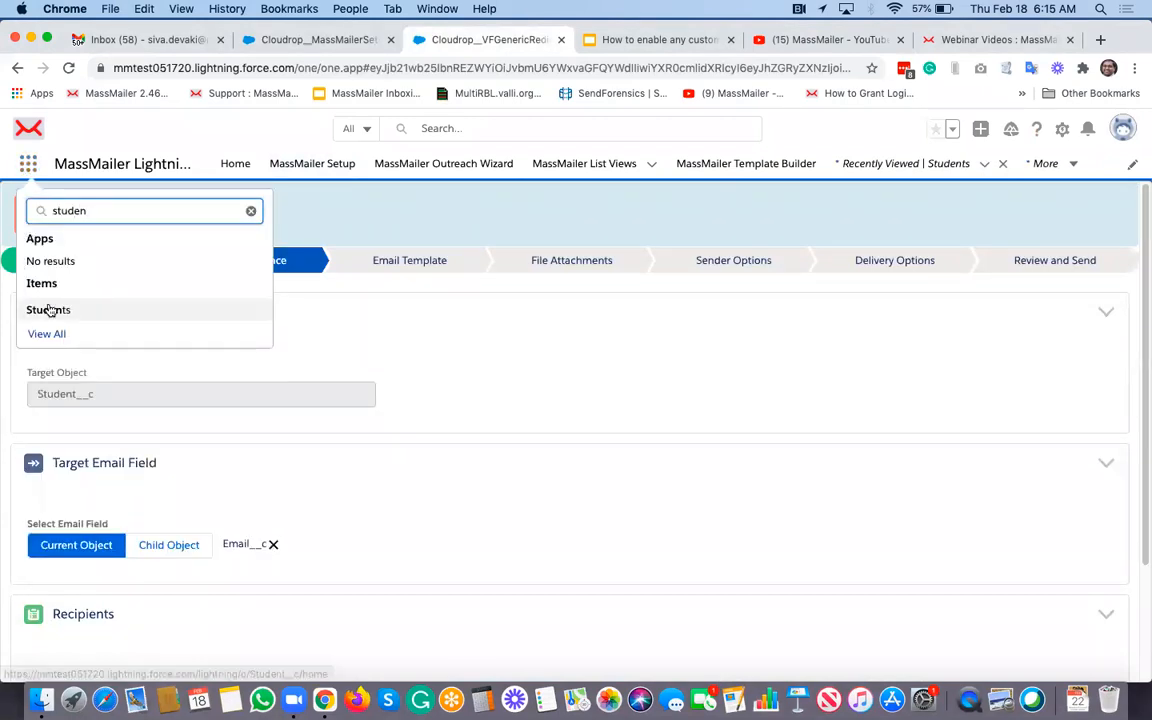
{"action": "left_click", "coordinate": [46, 309]}
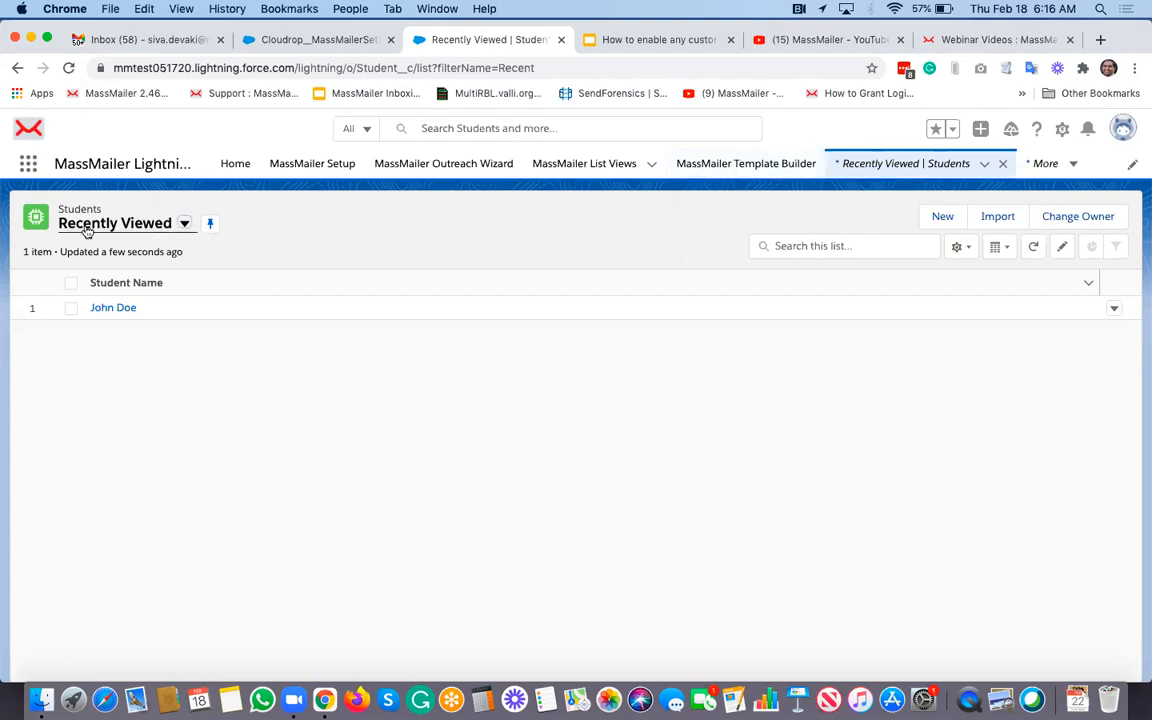
Step: Find Applications via 'appli' and open App 1 for test's Related tab
{"action": "left_click", "coordinate": [28, 163]}
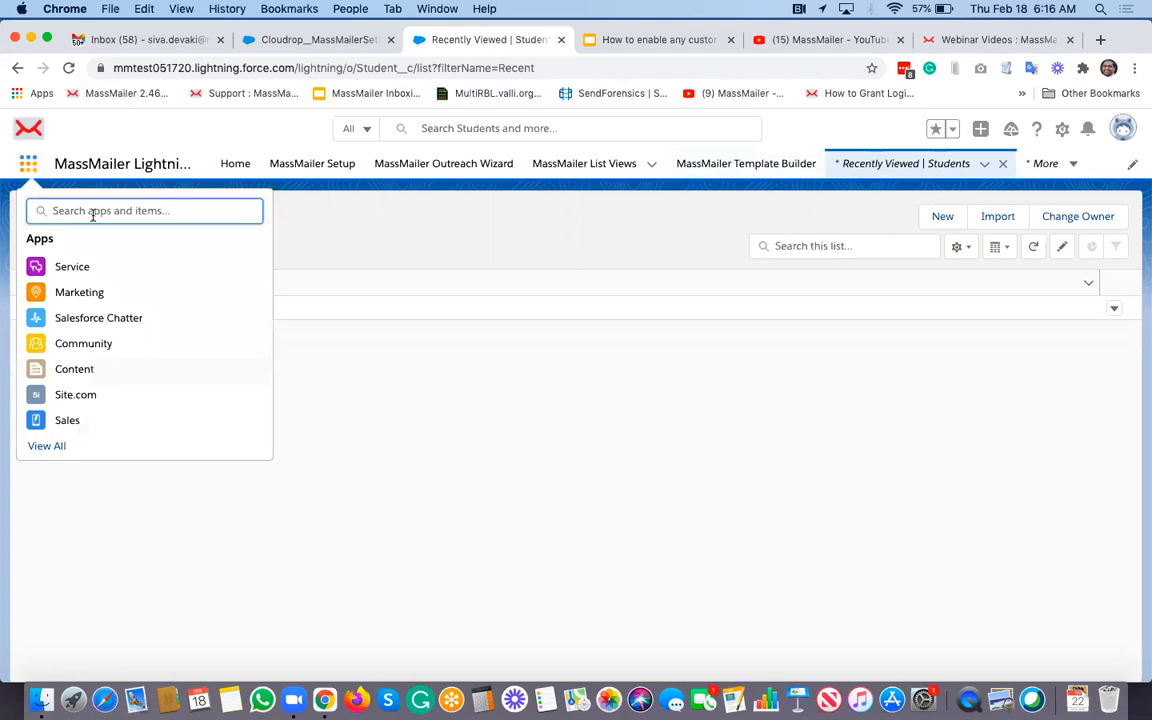
{"action": "type", "text": "appli"}
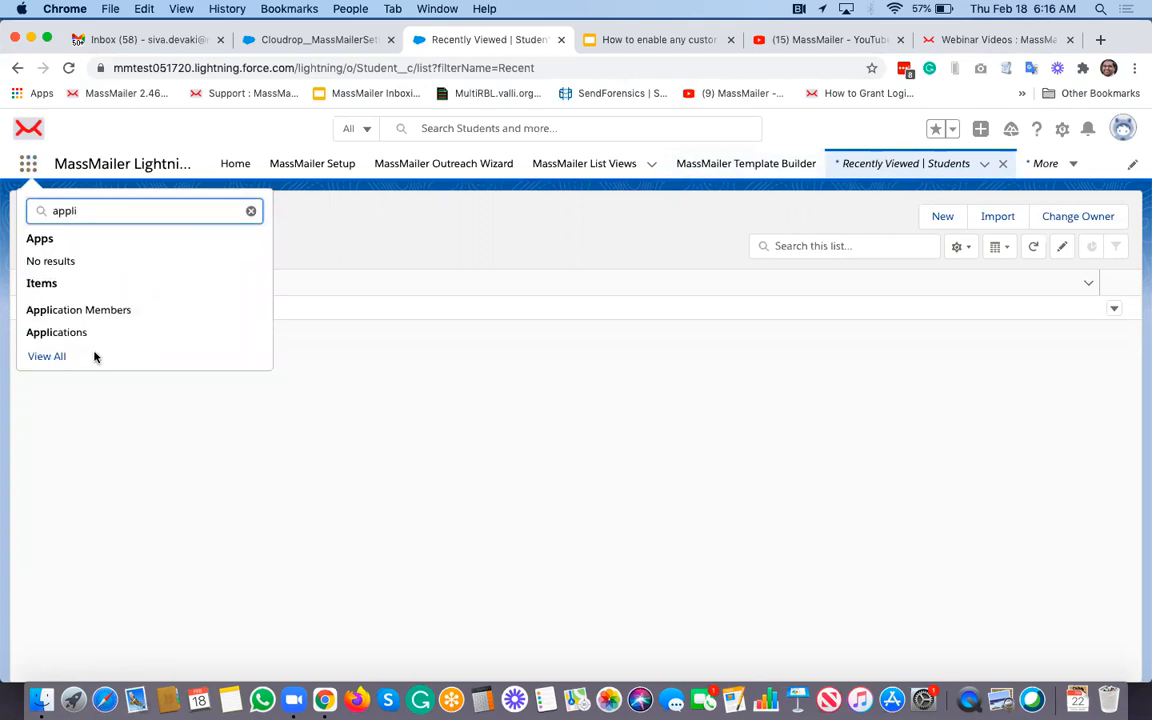
{"action": "left_click", "coordinate": [79, 334]}
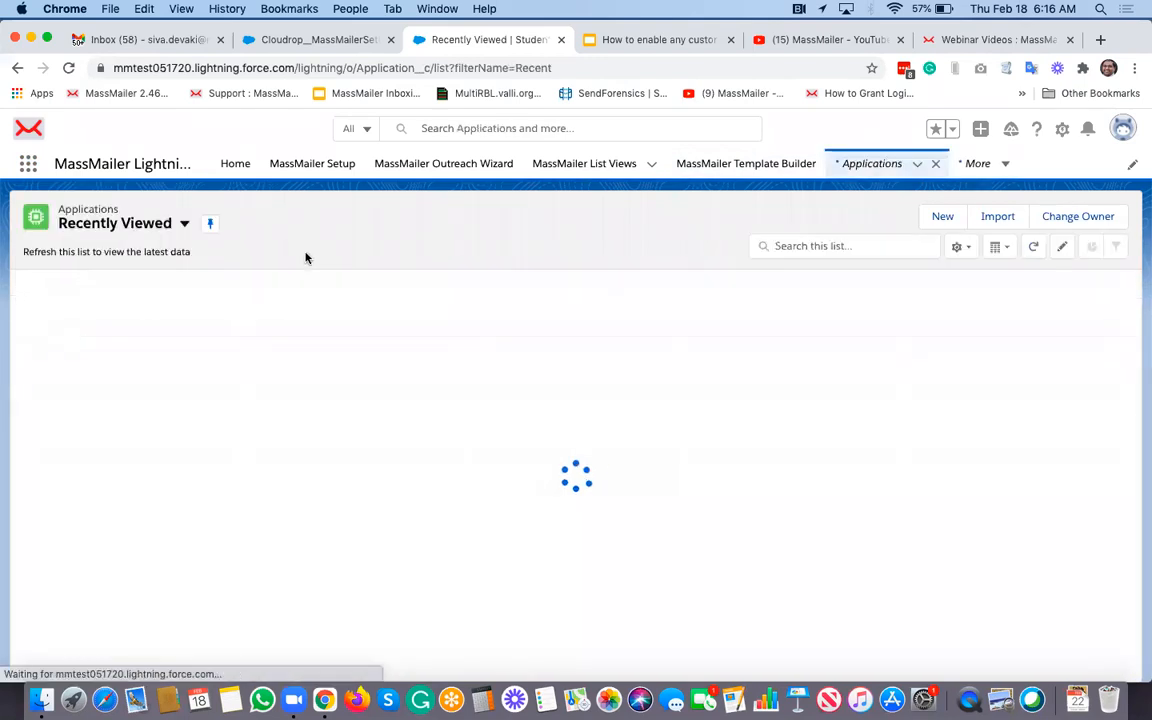
{"action": "left_click", "coordinate": [127, 310]}
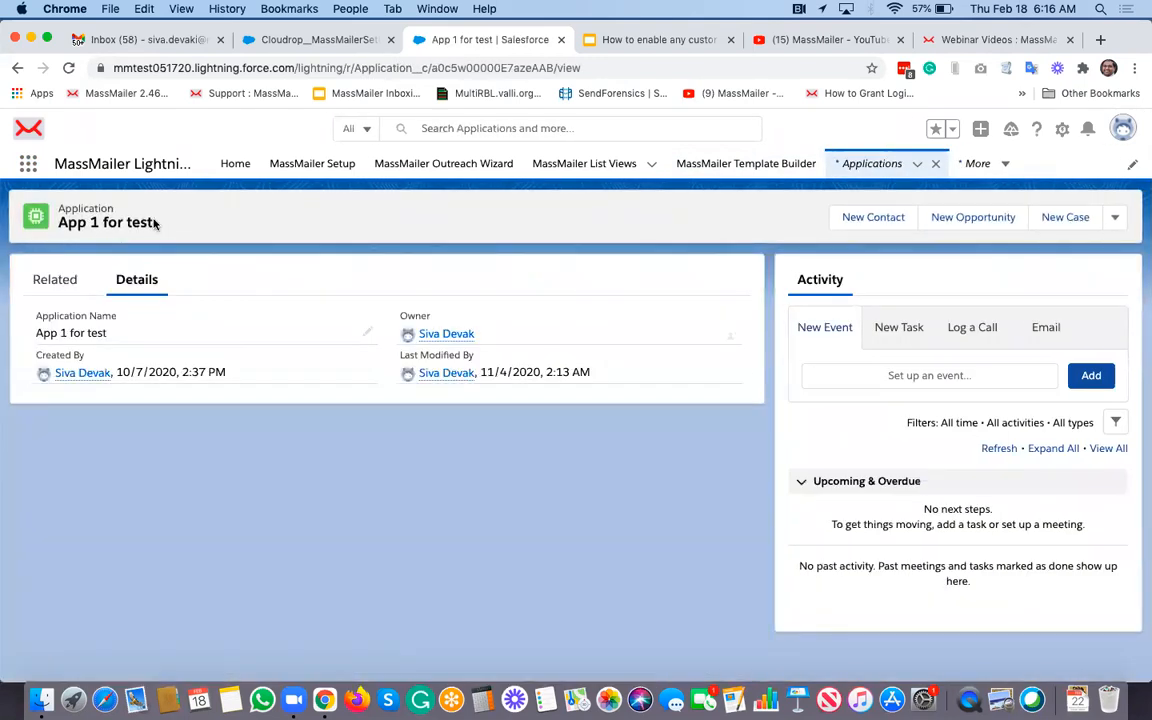
{"action": "left_click", "coordinate": [58, 282]}
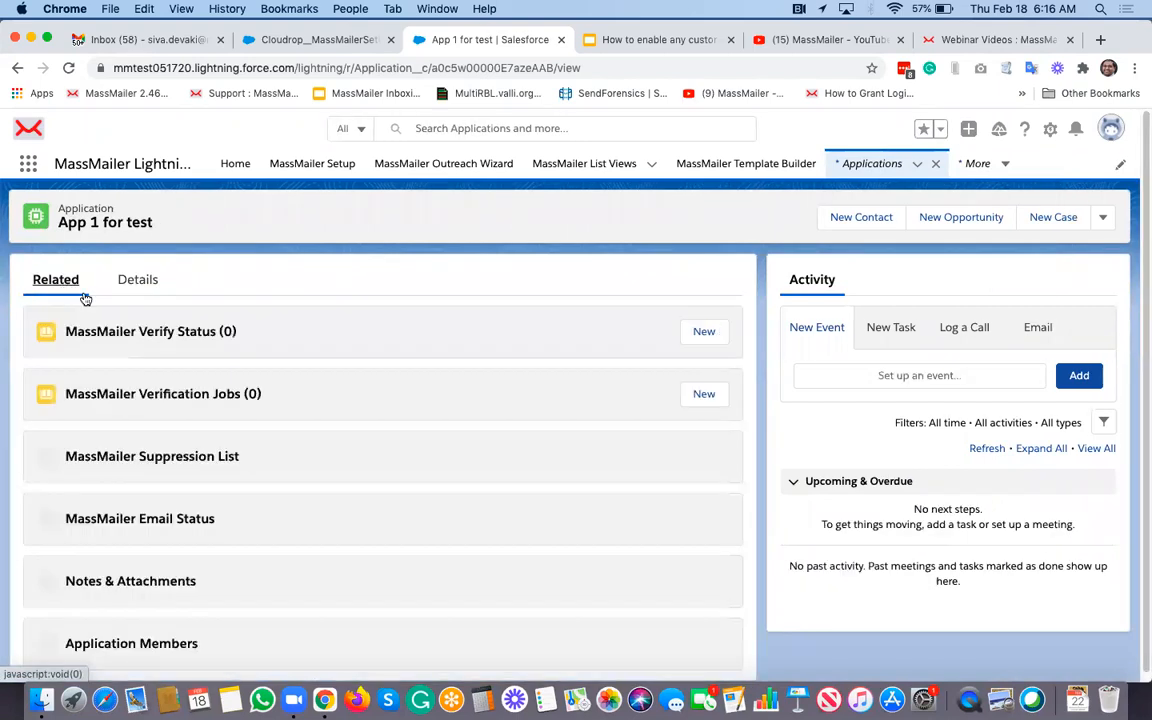
Step: Review the related lists and launch Send Via MassMailer for this application
{"action": "scroll", "coordinate": [280, 382], "scroll_direction": "down", "scroll_amount": 2}
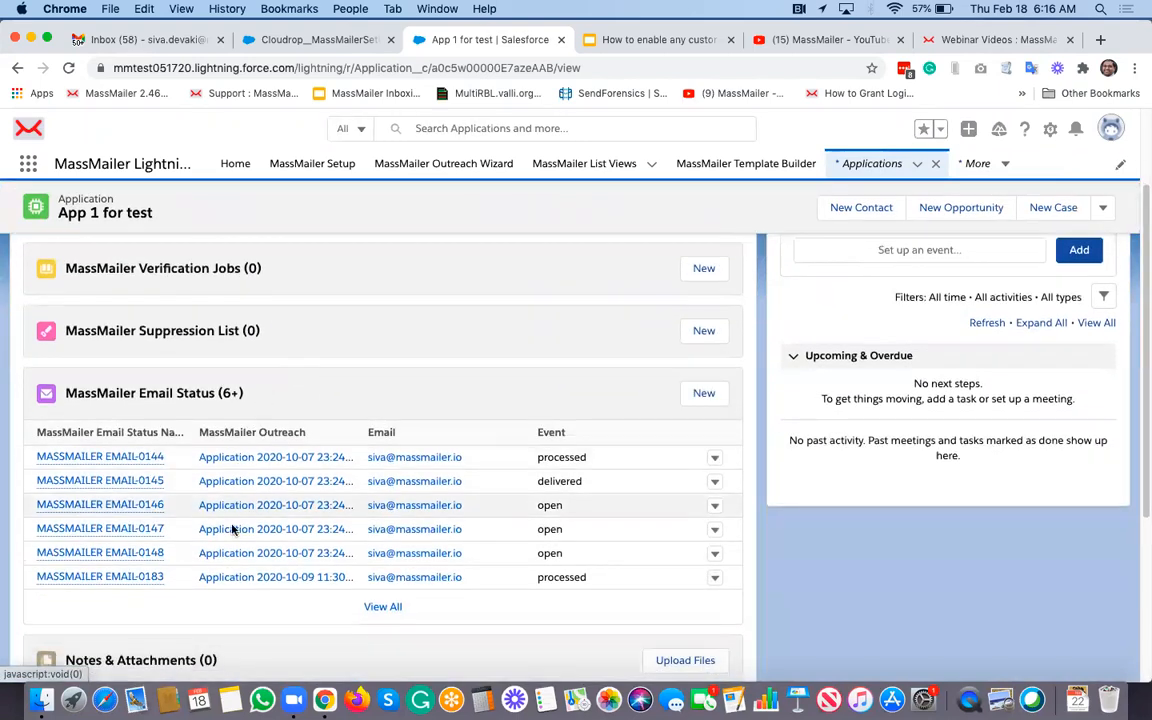
{"action": "scroll", "coordinate": [232, 529], "scroll_direction": "down", "scroll_amount": 5}
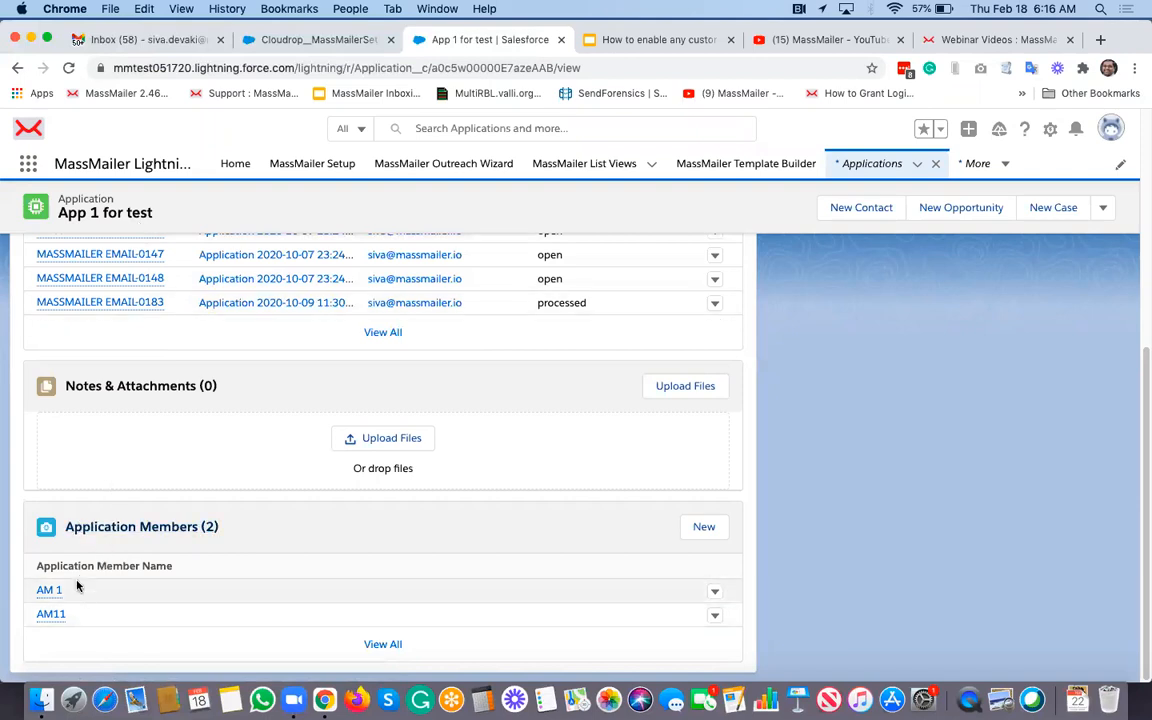
{"action": "left_click", "coordinate": [1104, 210]}
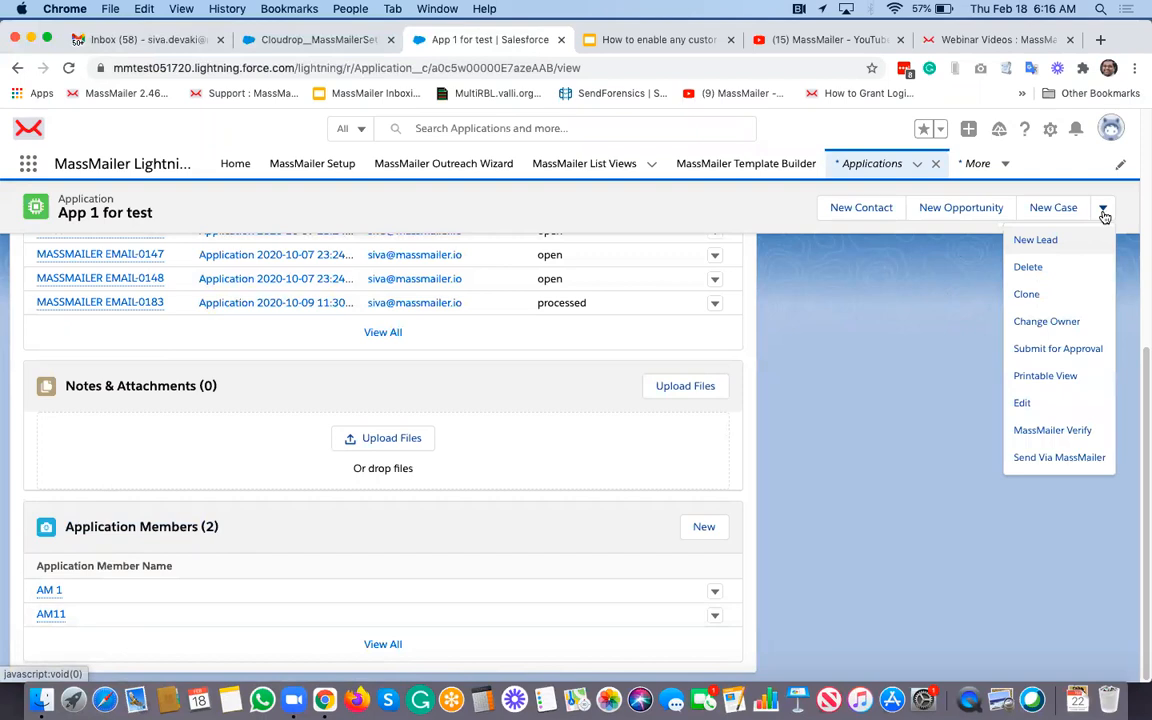
{"action": "left_click", "coordinate": [1062, 459]}
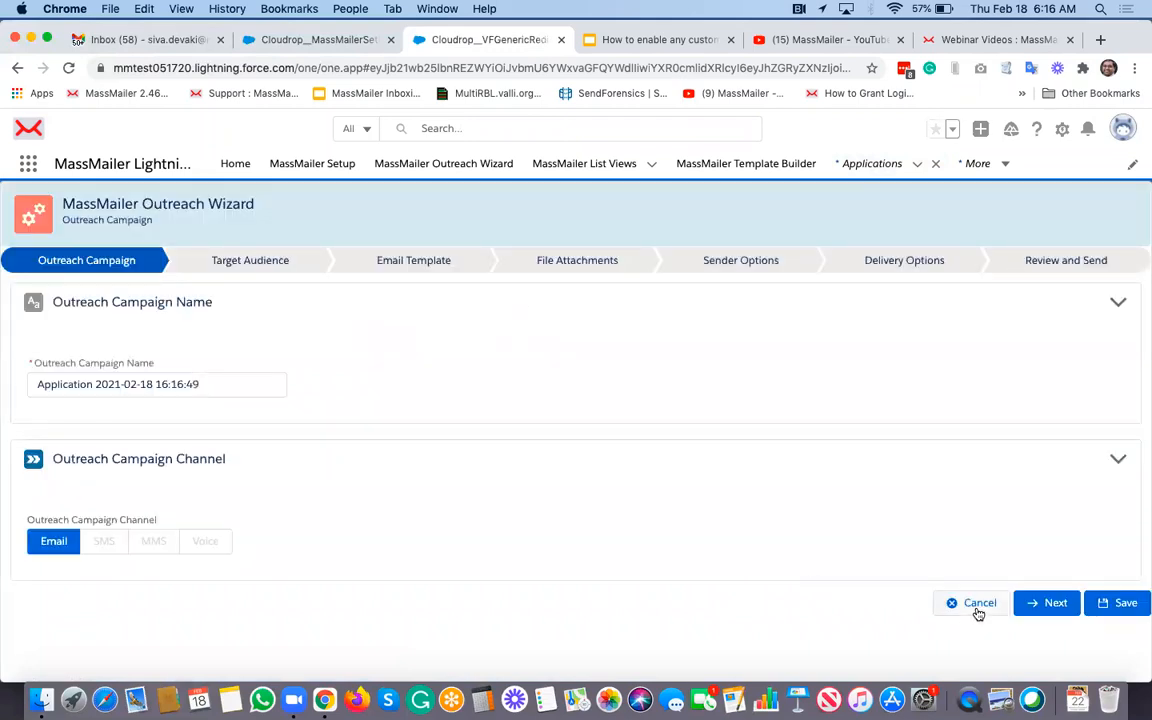
Step: Go to Target Audience and choose Application Member as the child object
{"action": "left_click", "coordinate": [1054, 607]}
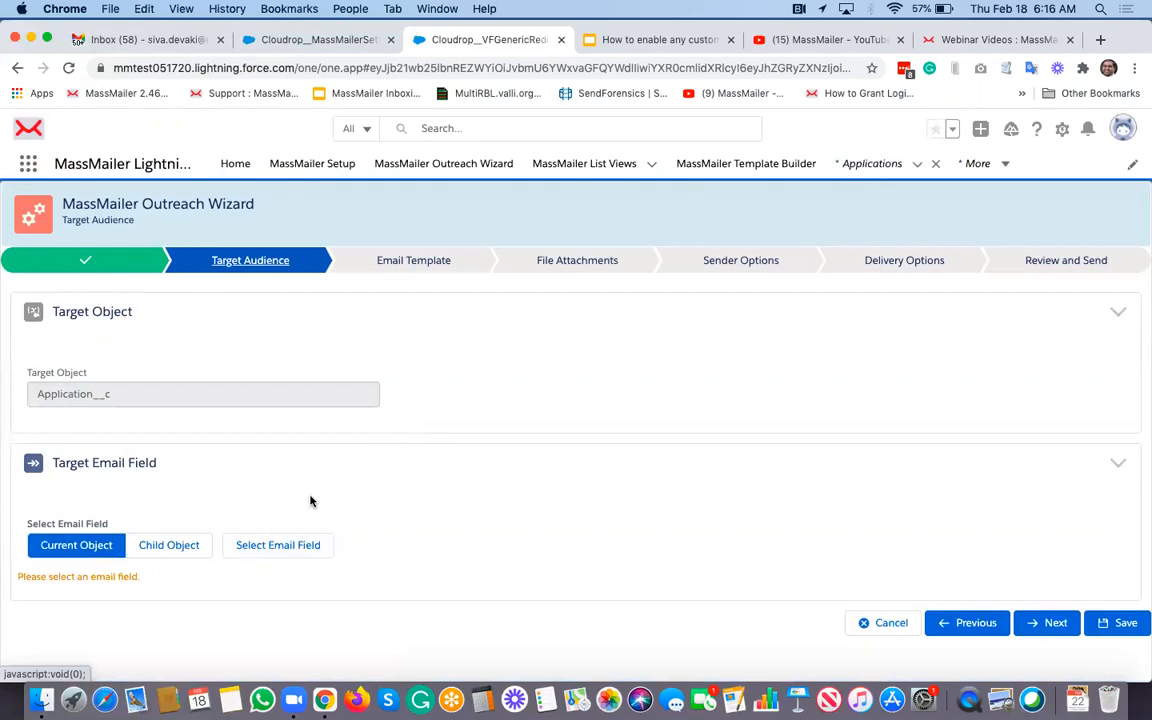
{"action": "left_click", "coordinate": [186, 552]}
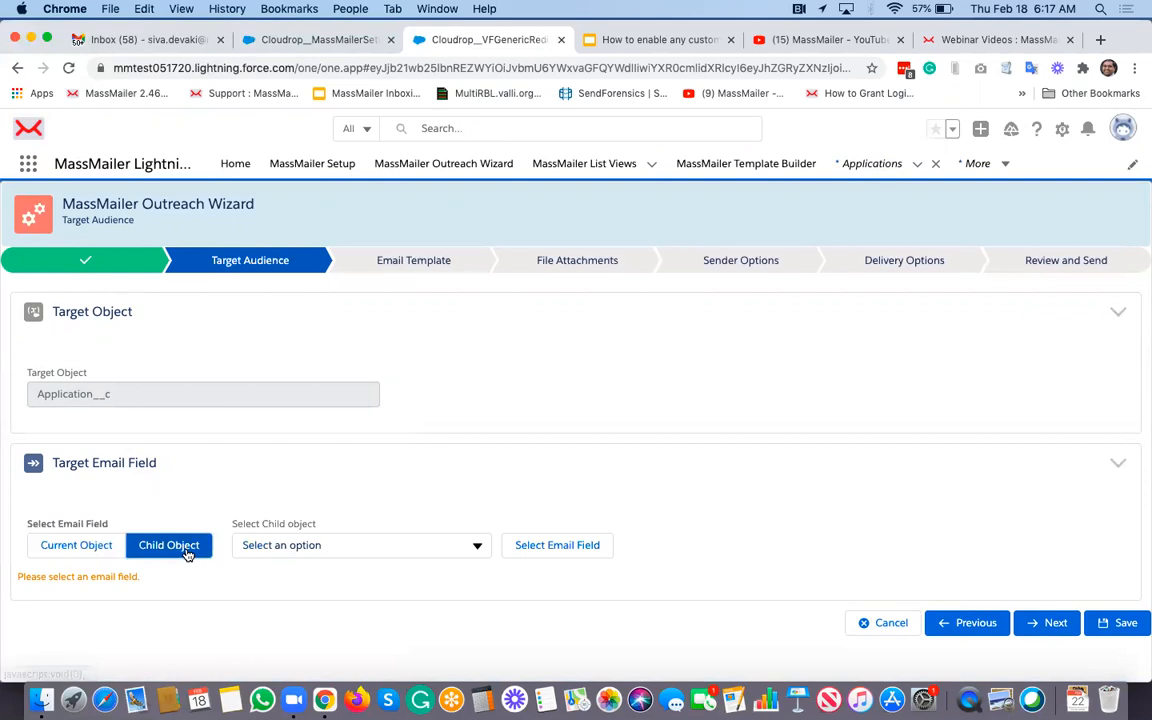
{"action": "left_click", "coordinate": [304, 547]}
{"action": "left_click", "coordinate": [355, 603]}
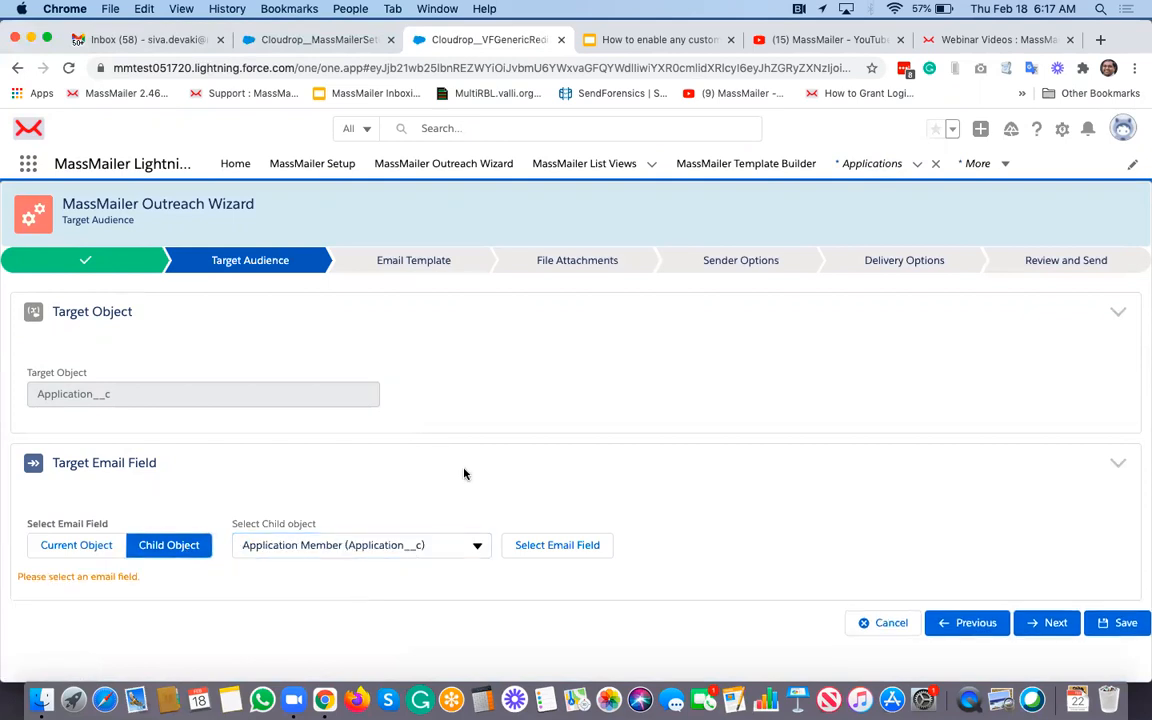
Step: Set Application Member's Email field as the target email field and confirm
{"action": "left_click", "coordinate": [586, 549]}
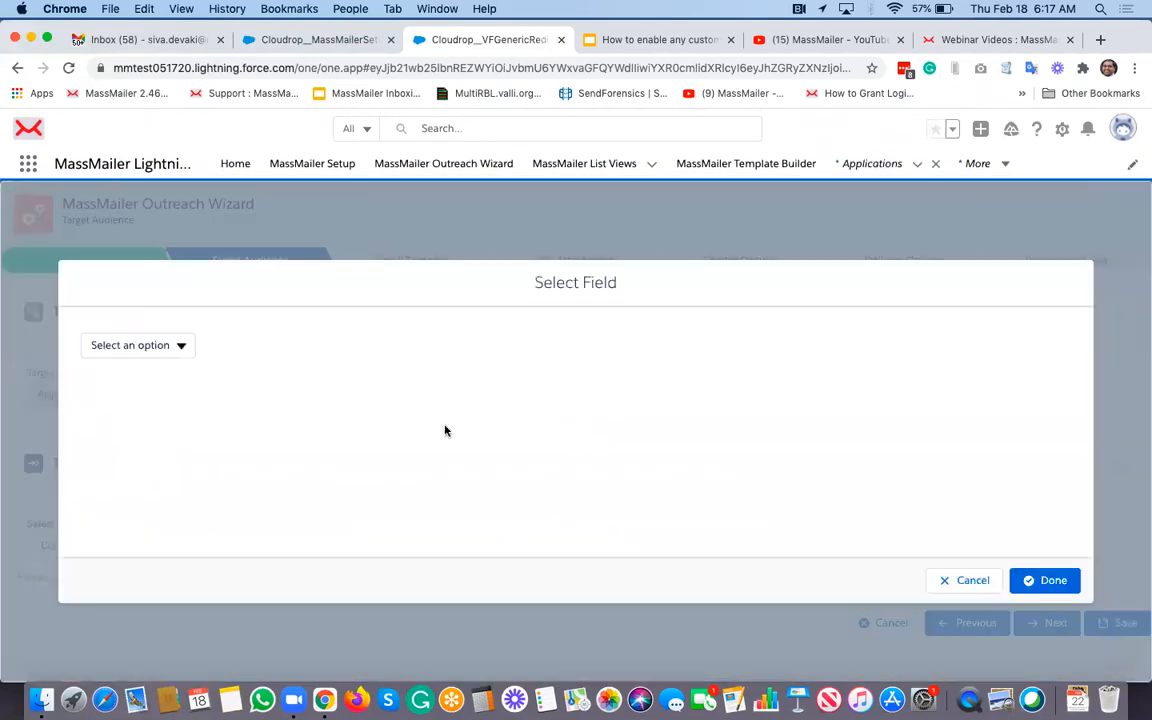
{"action": "left_click", "coordinate": [155, 344]}
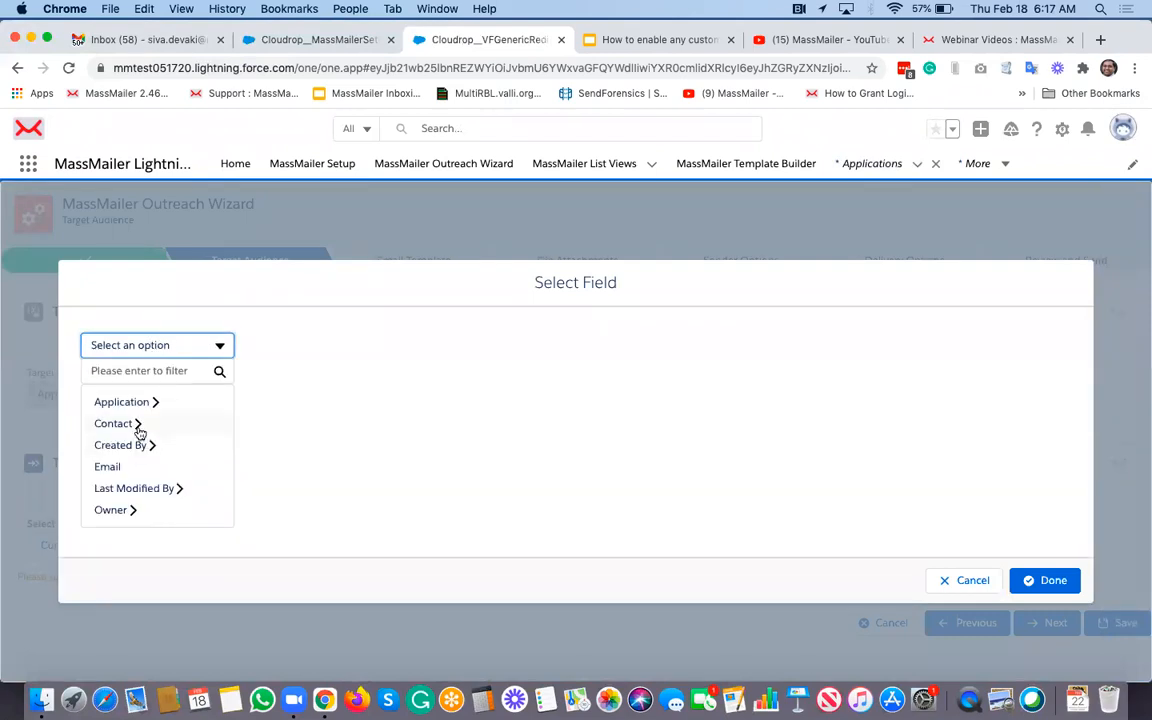
{"action": "left_click", "coordinate": [106, 468]}
{"action": "left_click", "coordinate": [170, 350]}
{"action": "left_click", "coordinate": [121, 471]}
{"action": "left_click", "coordinate": [1045, 580]}
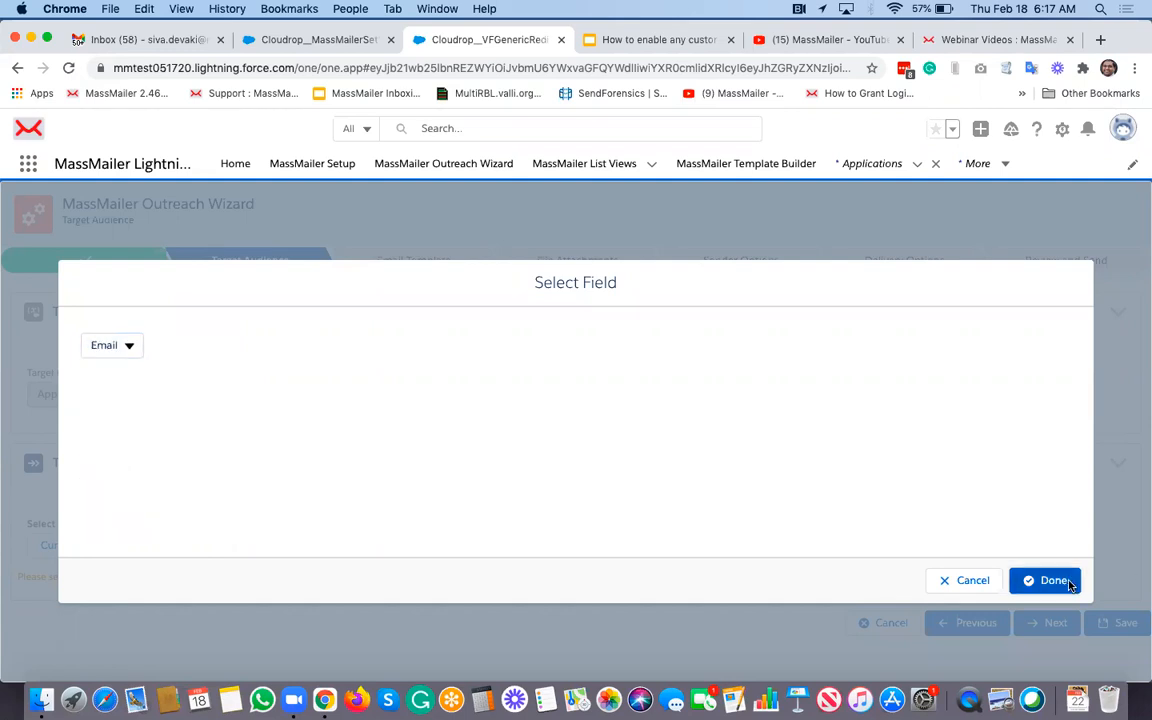
{"action": "scroll", "coordinate": [661, 483], "scroll_direction": "down", "scroll_amount": 3}
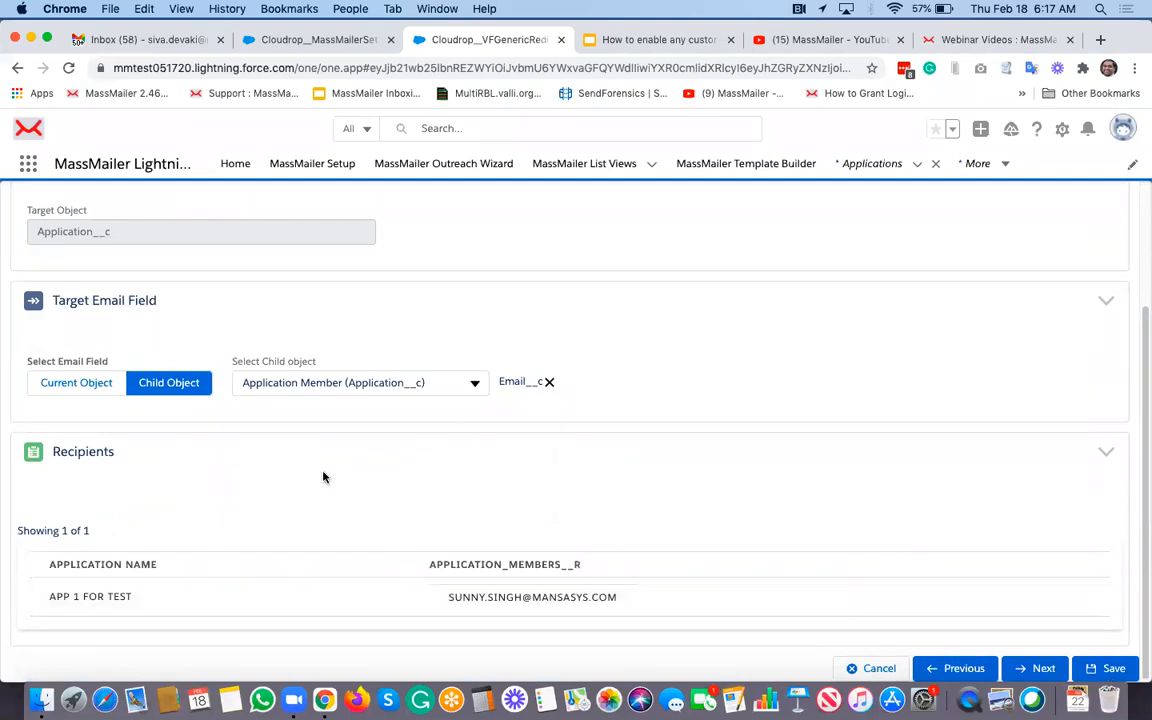
Step: Review the single recipient in the Recipients table, then return to the Google Slides deck
{"action": "scroll", "coordinate": [150, 275], "scroll_direction": "up", "scroll_amount": 3}
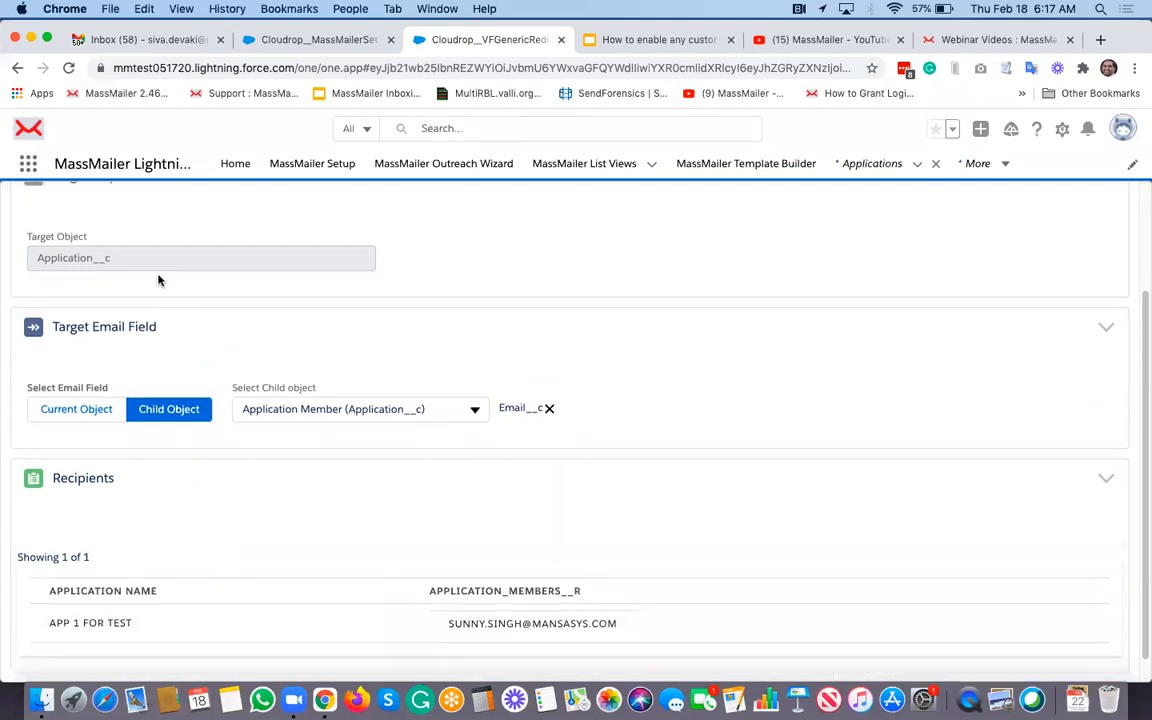
{"action": "scroll", "coordinate": [133, 296], "scroll_direction": "down", "scroll_amount": 3}
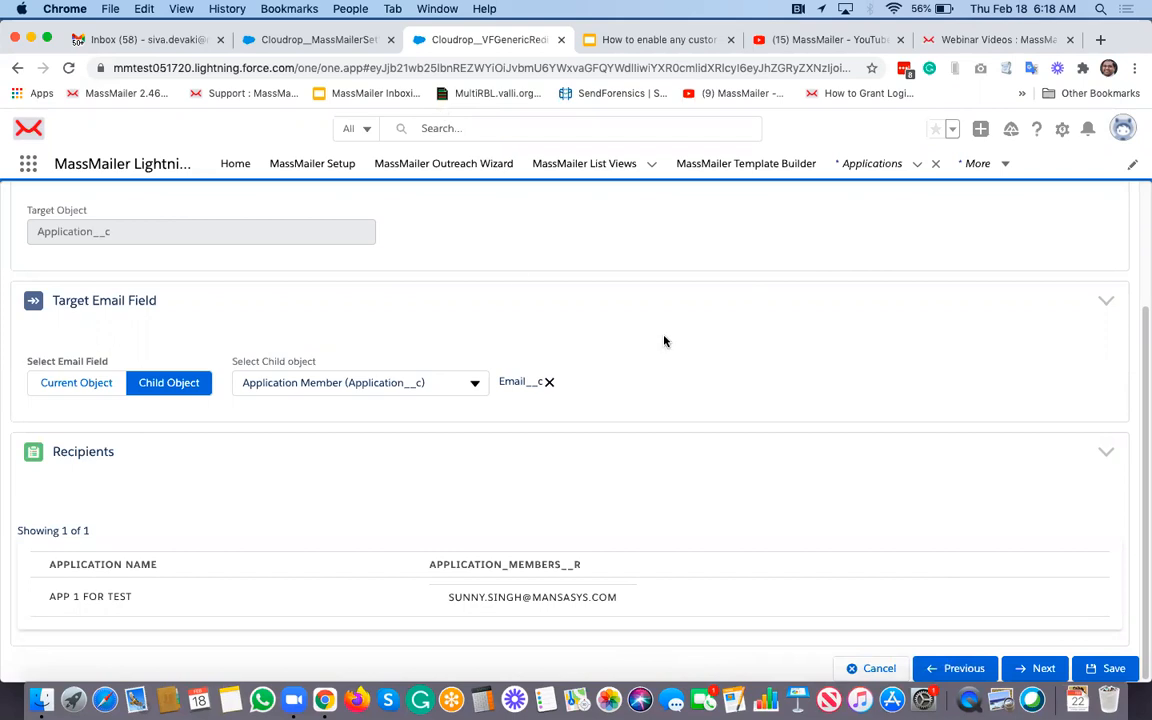
{"action": "left_click", "coordinate": [595, 39]}
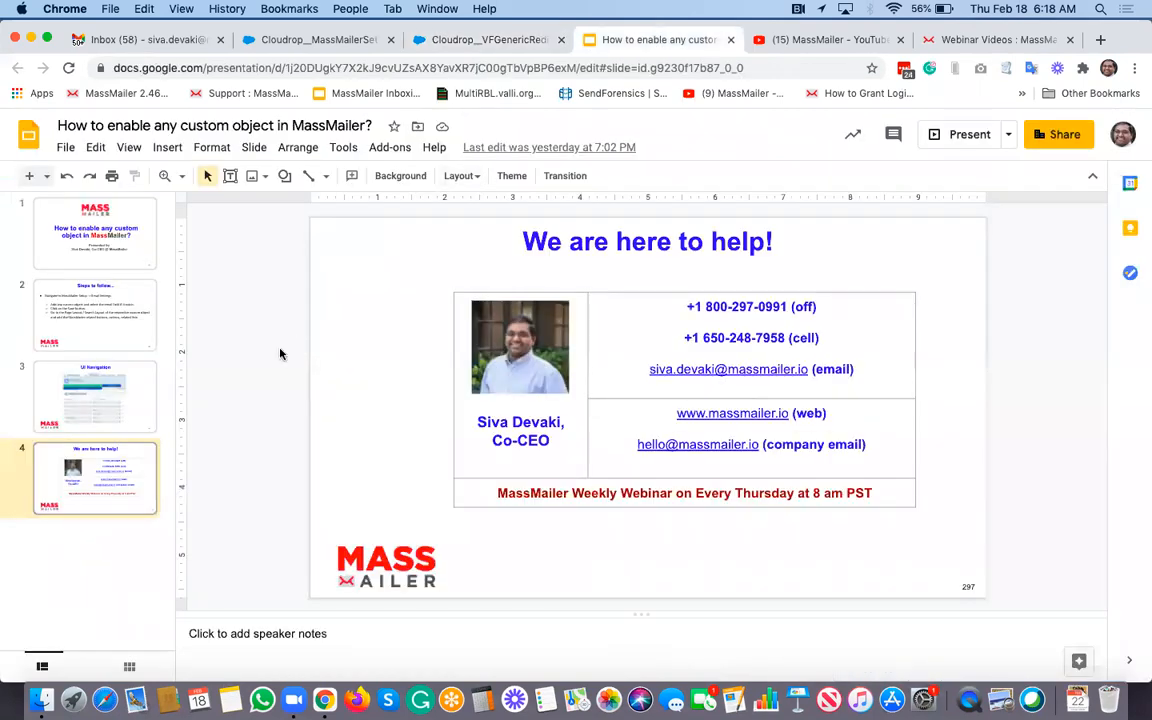